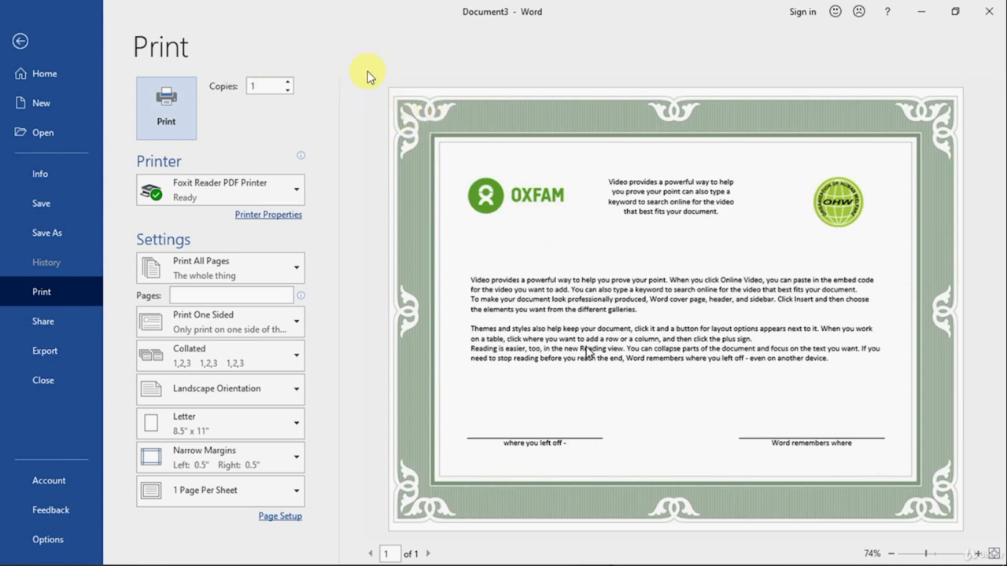
Step: Minimize the folder window and the certificate video to switch to the Invoice document in Google Docs
scroll(586, 348, "up", 1)
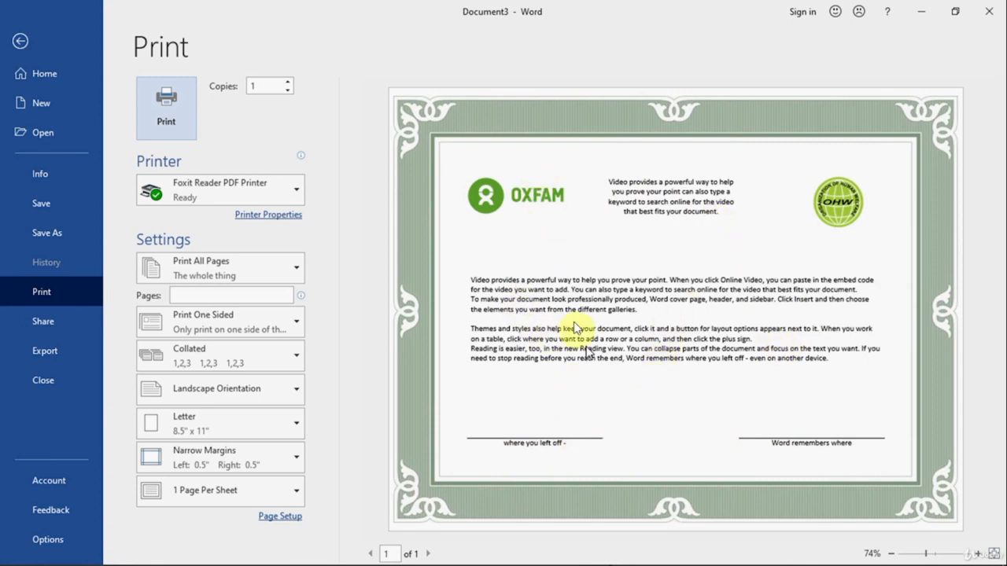
key("alt+Tab")
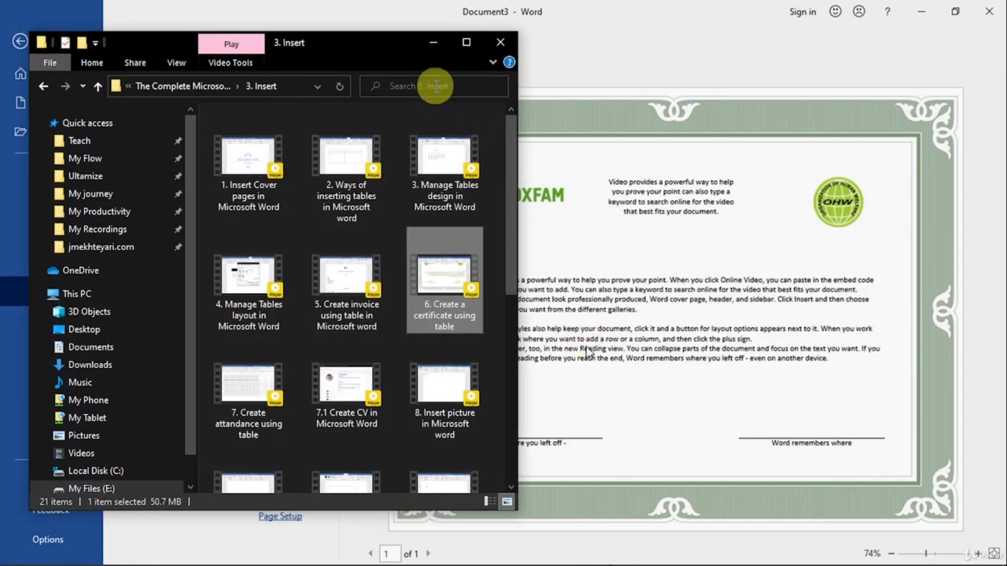
left_click(438, 44)
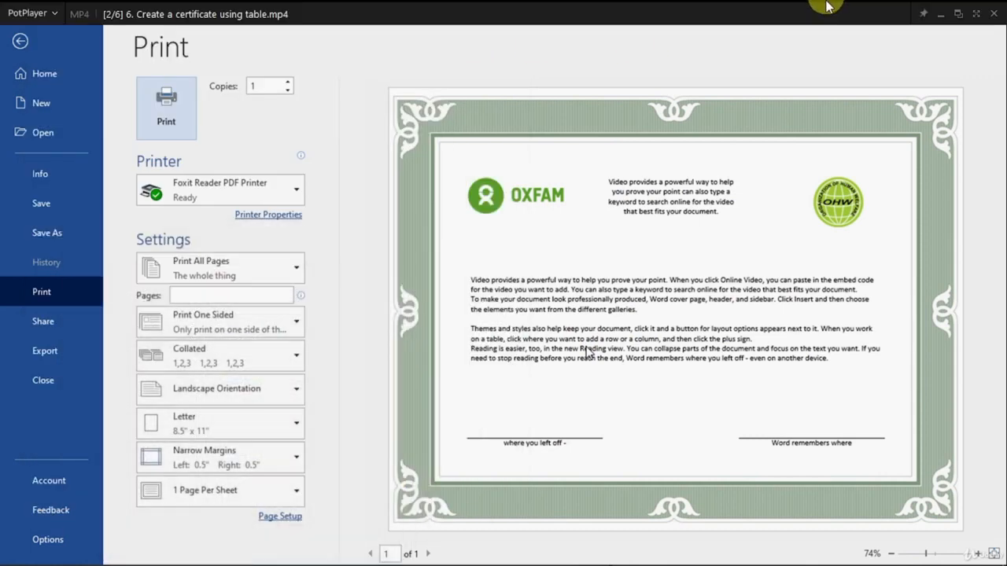
left_click(940, 14)
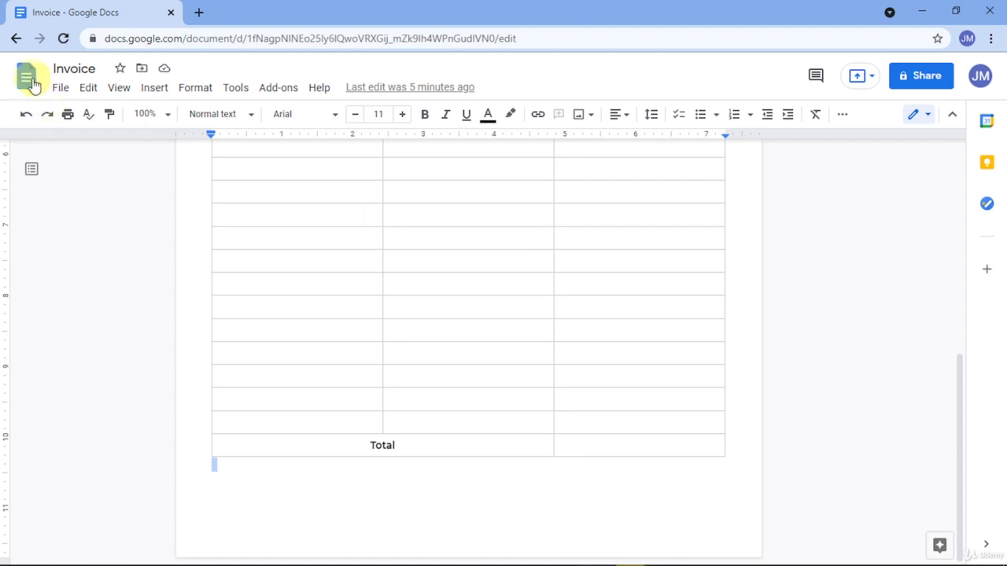
Step: Create a new blank document from the Invoice document
left_click(57, 89)
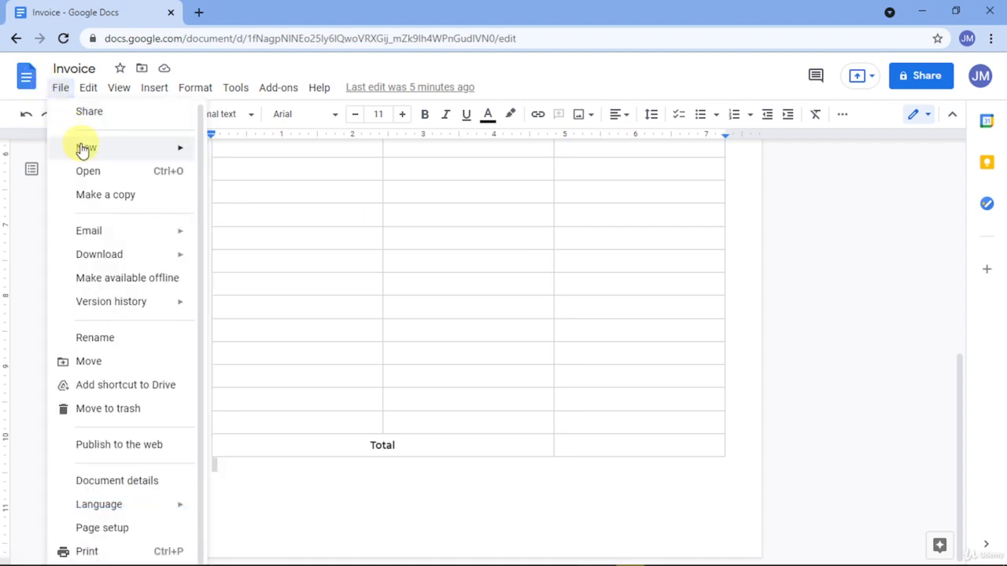
mouse_move(191, 149)
left_click(233, 157)
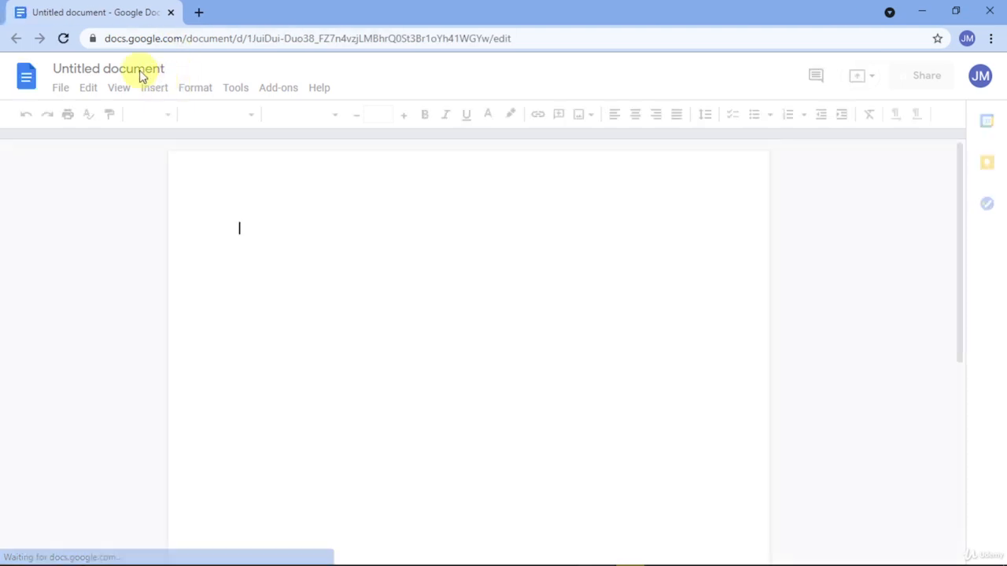
Step: Rename the untitled document as Certificate
left_click(141, 71)
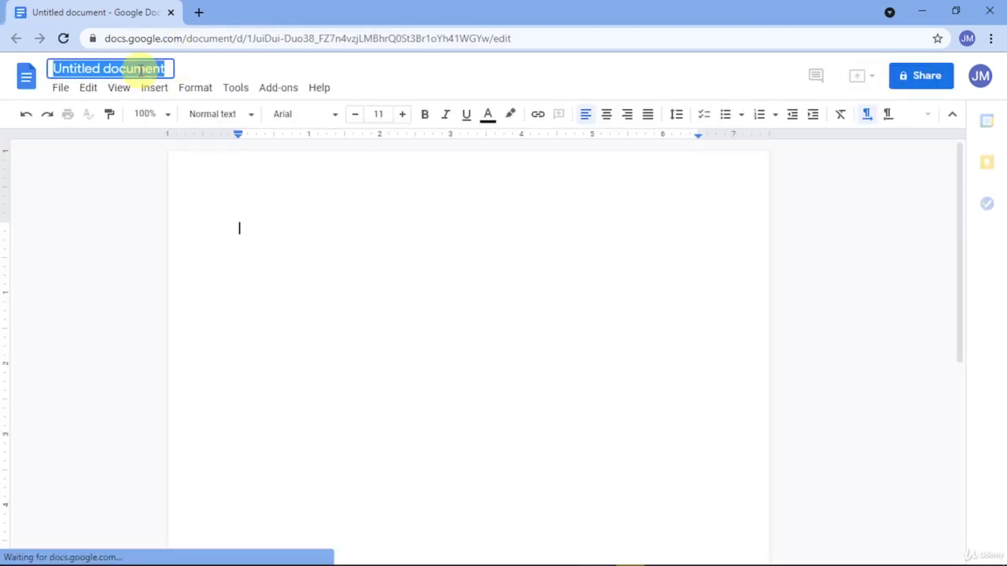
key("End")
type("er")
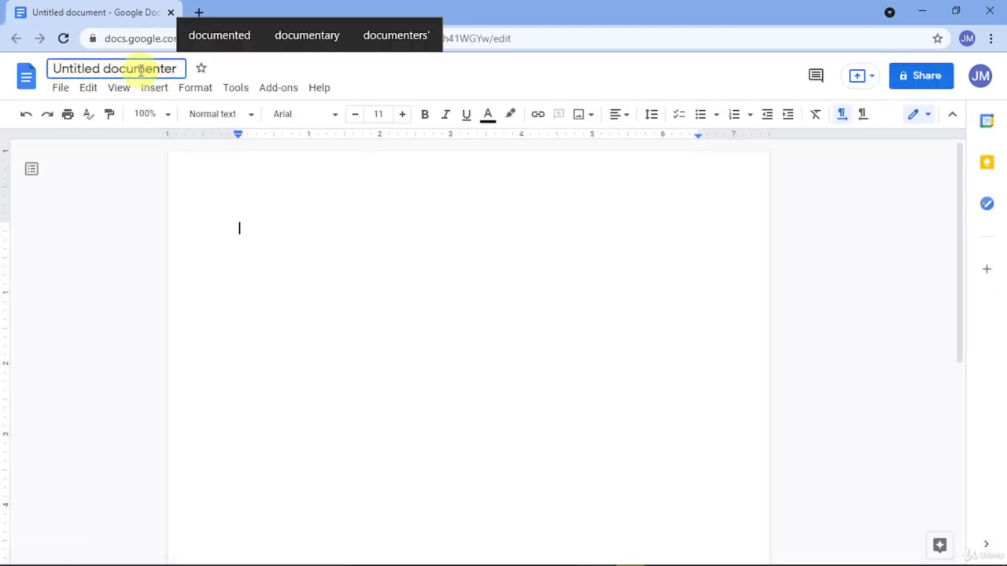
key("ctrl+a")
type("Certificate")
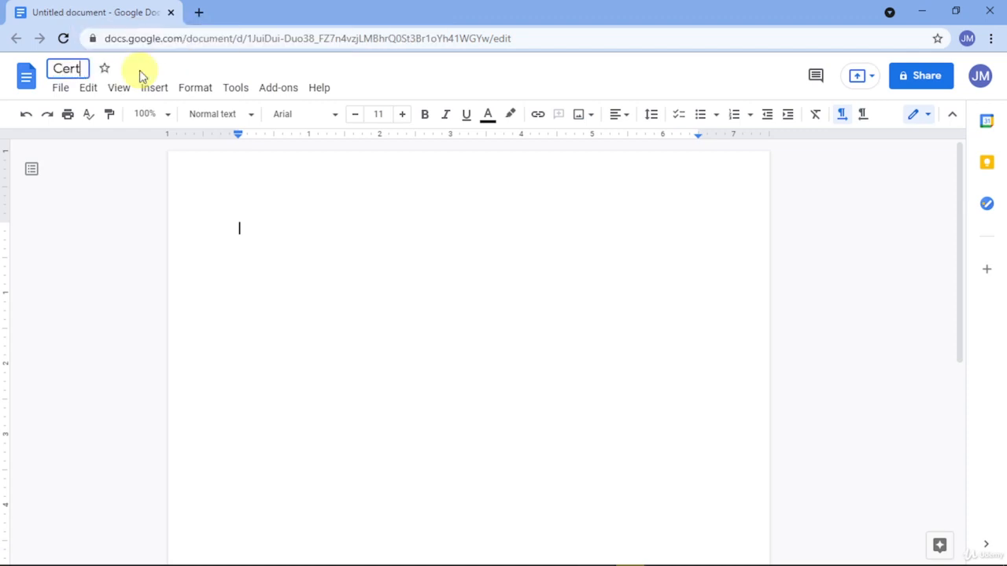
left_click(297, 295)
key("alt+Tab")
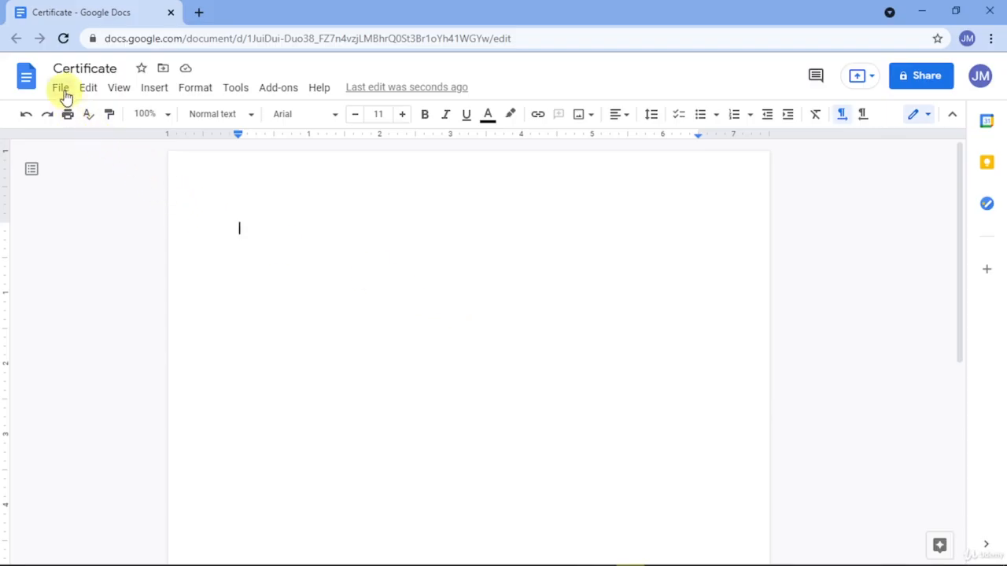
Step: Set up the whole document's pages with A4 (8.27" x 11.69") paper in landscape orientation
left_click(61, 88)
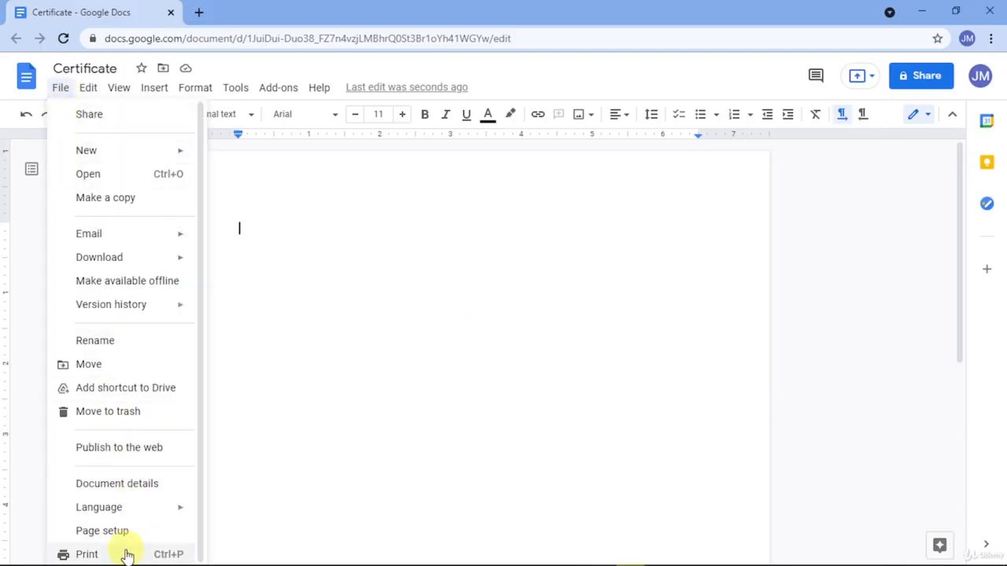
left_click(102, 531)
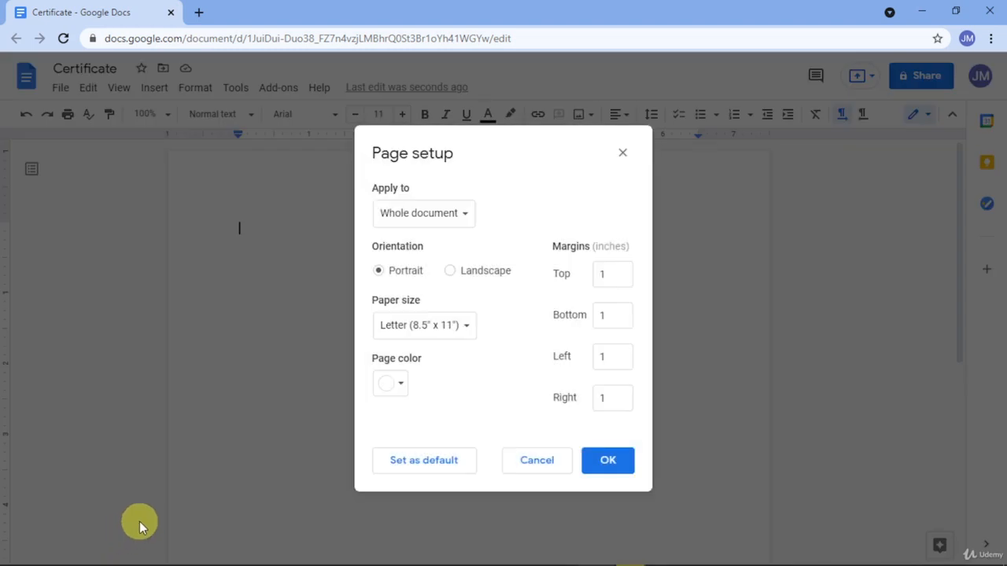
left_click(389, 333)
left_click(453, 340)
left_click(453, 340)
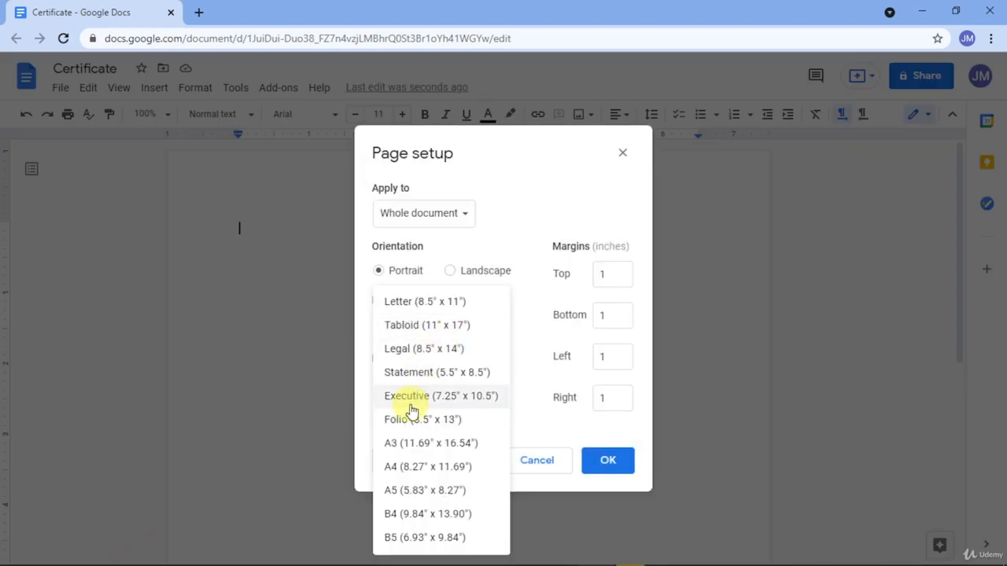
left_click(412, 468)
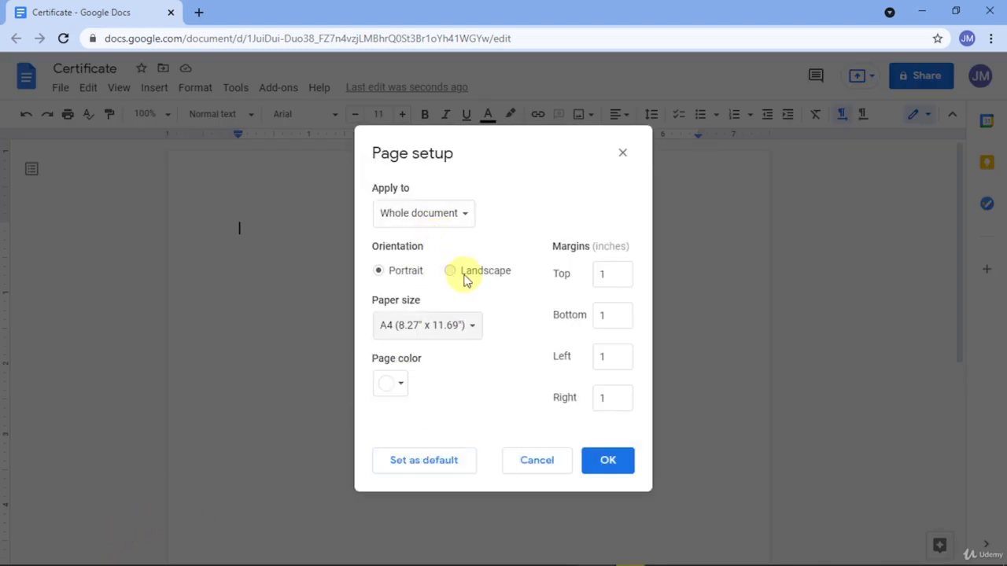
left_click(462, 272)
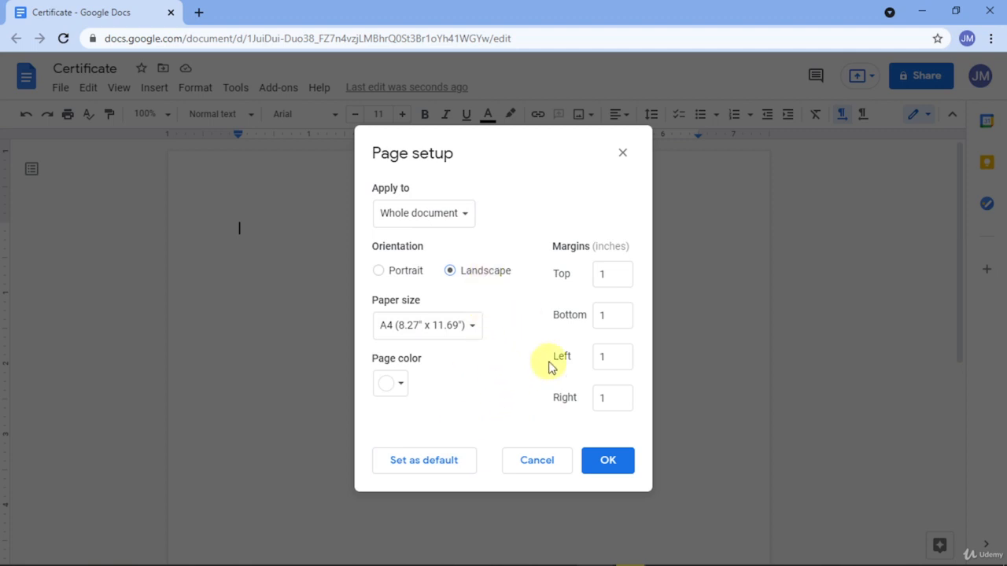
left_click(611, 469)
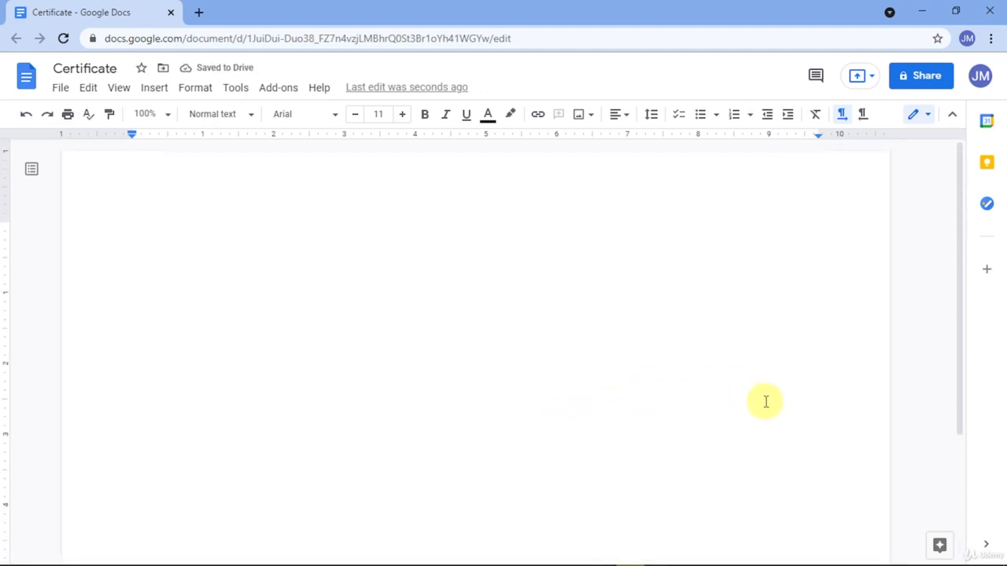
Step: Try the 75%, 50% and Fit zoom levels on the blank landscape page
left_click(166, 120)
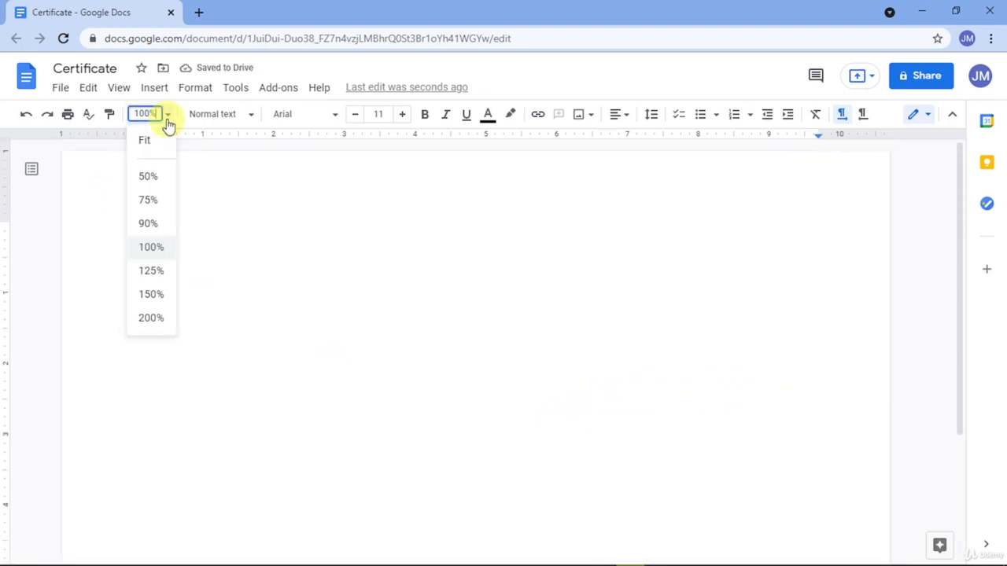
left_click(157, 203)
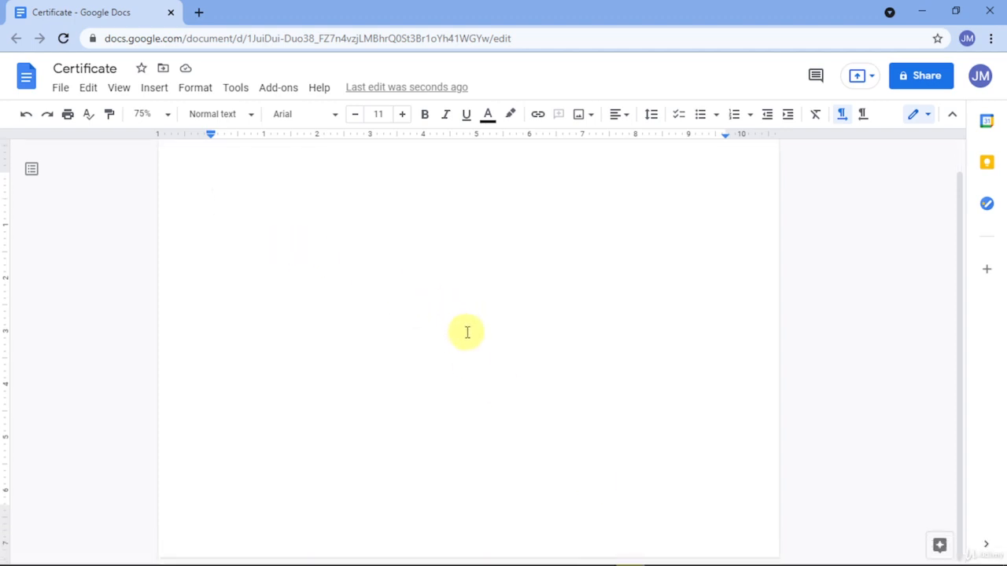
scroll(314, 280, "up", 1)
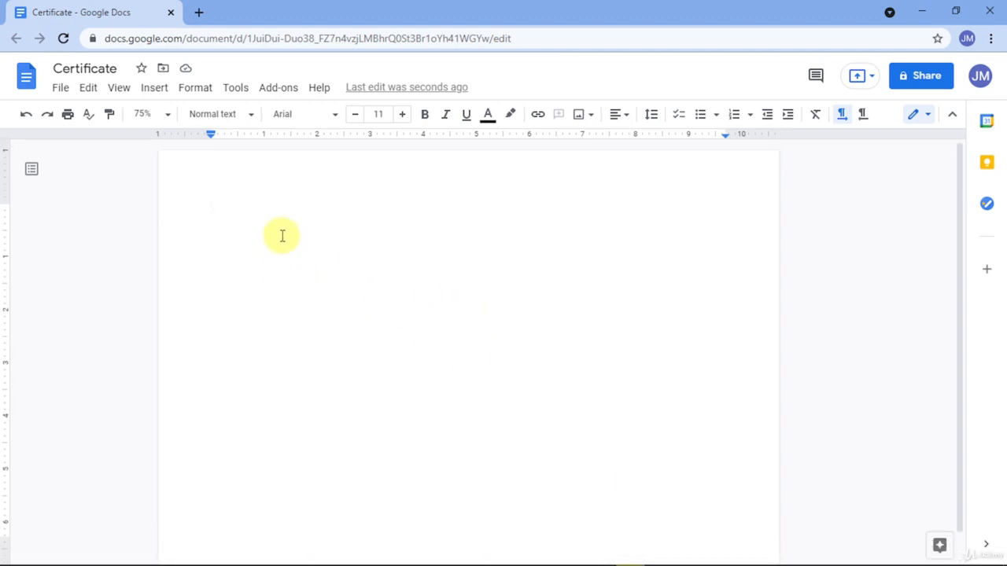
scroll(314, 259, "down", 1)
scroll(314, 258, "up", 1)
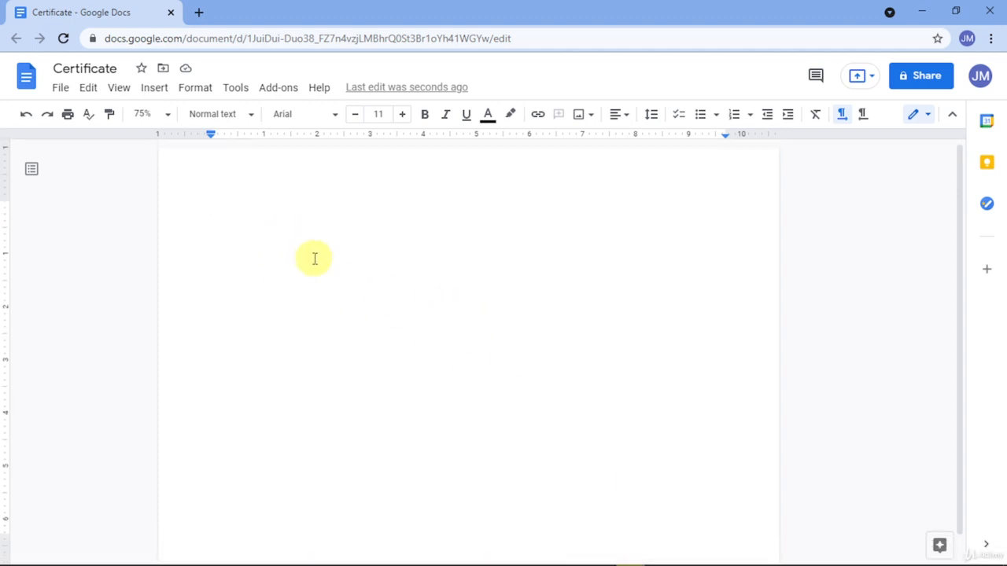
left_click(163, 117)
left_click(150, 177)
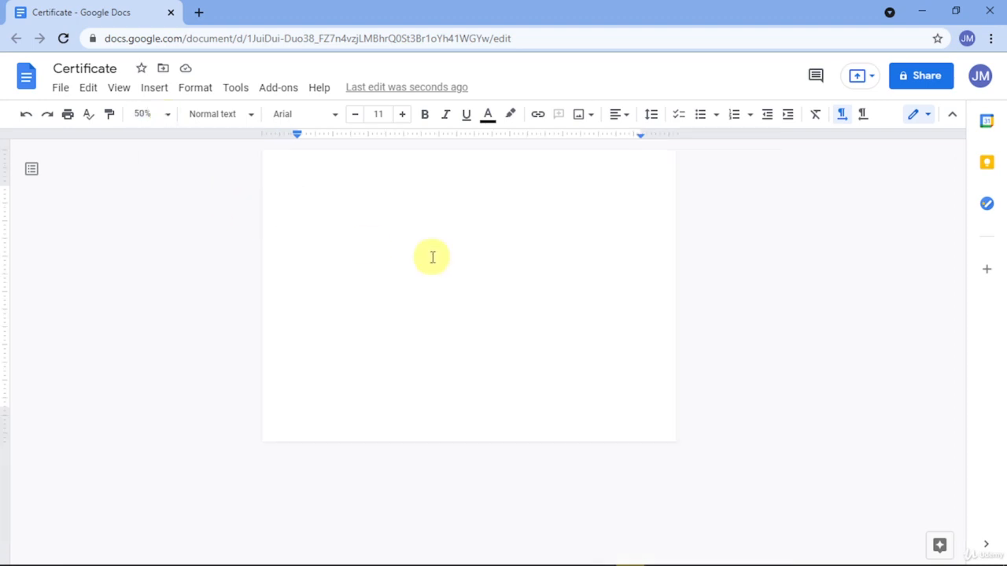
left_click(168, 118)
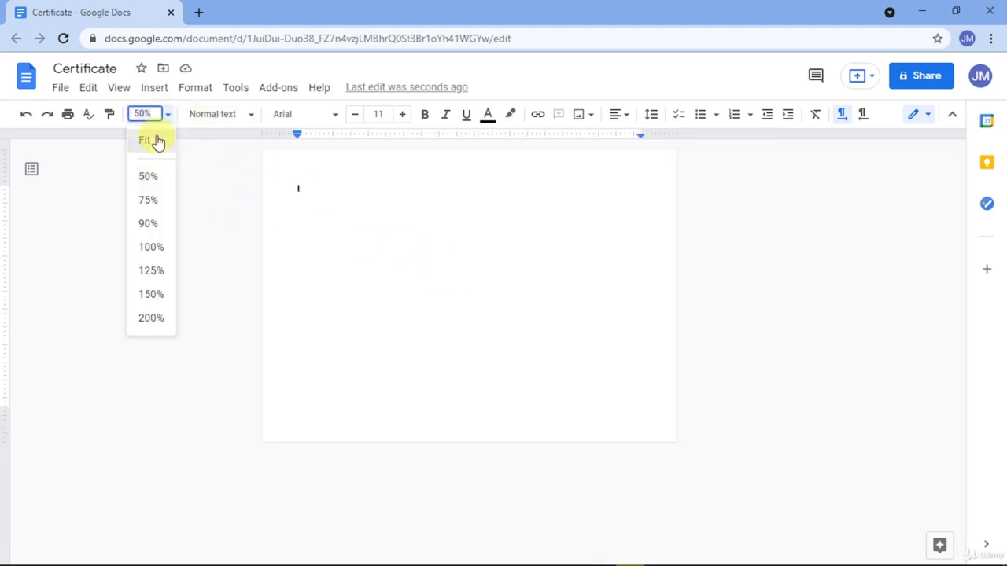
left_click(153, 140)
scroll(397, 210, "down", 5)
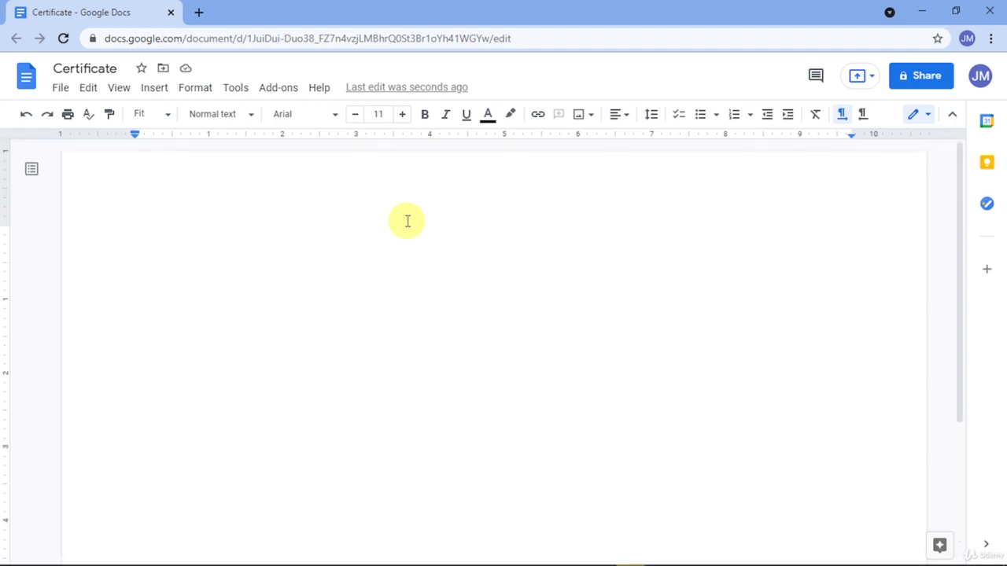
scroll(407, 221, "up", 5)
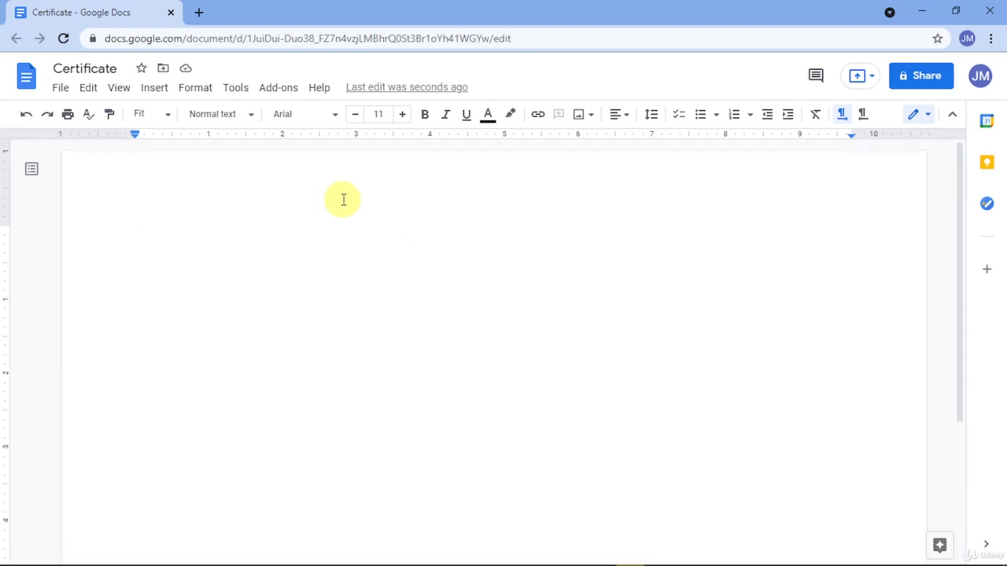
Step: Set the document zoom to 50% so that the whole page is in view
left_click(168, 118)
left_click(150, 176)
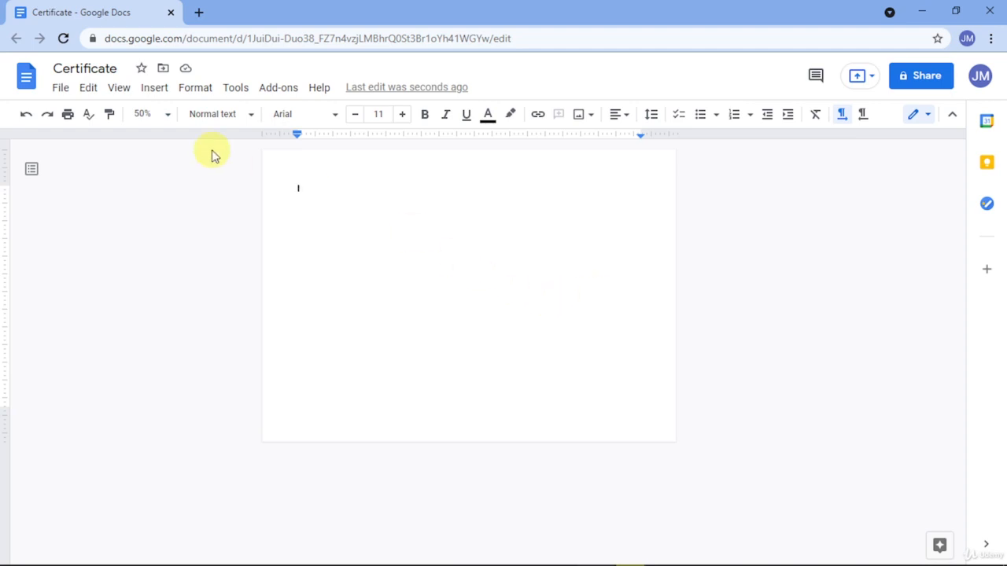
left_click(168, 124)
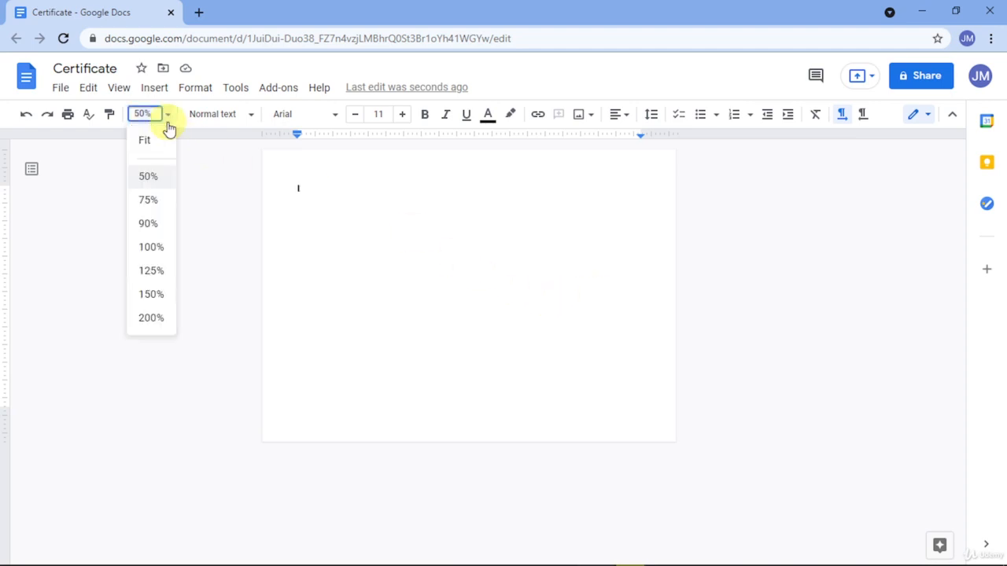
left_click(63, 354)
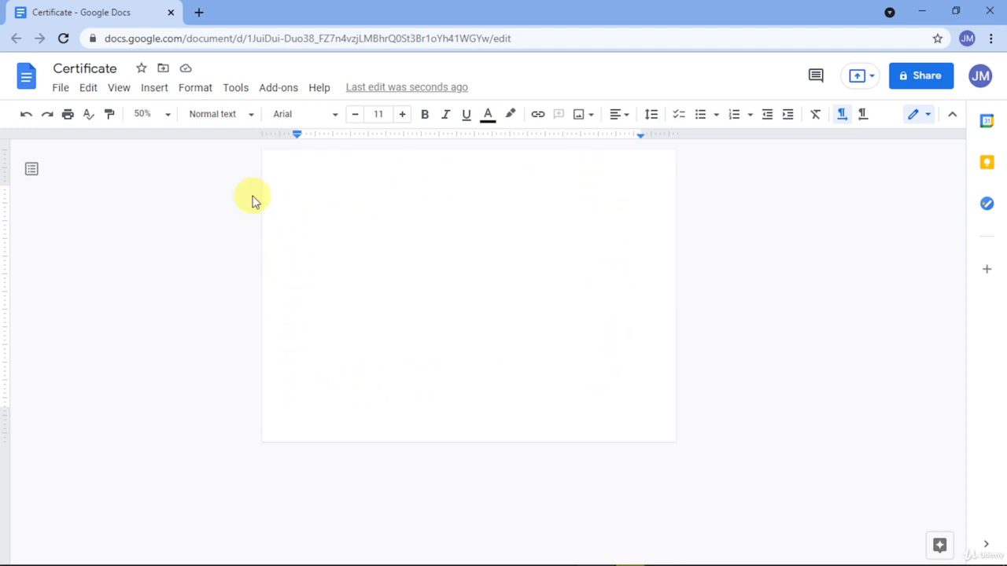
Step: Search the web from within the document for images matching "border"
left_click(162, 90)
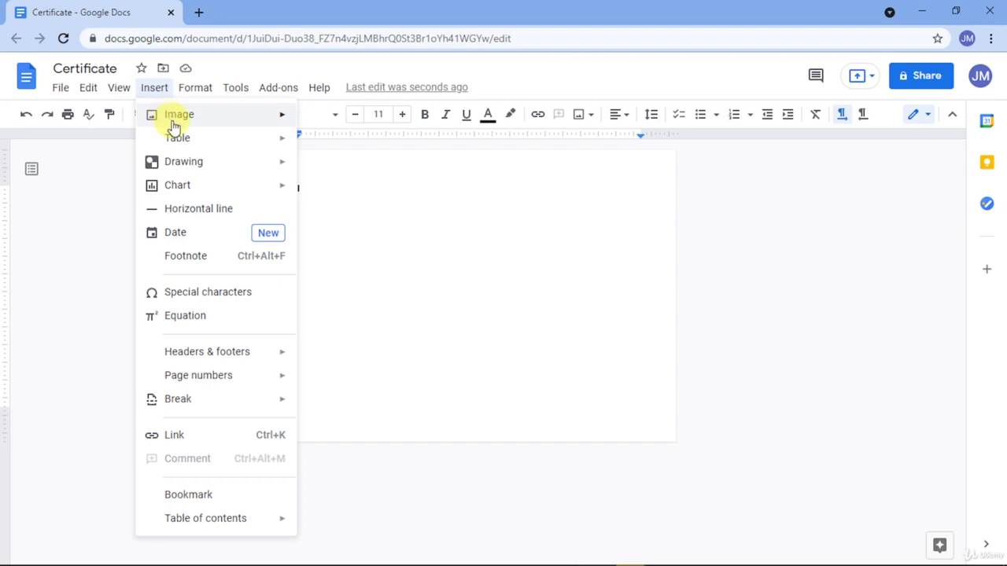
mouse_move(173, 116)
left_click(373, 144)
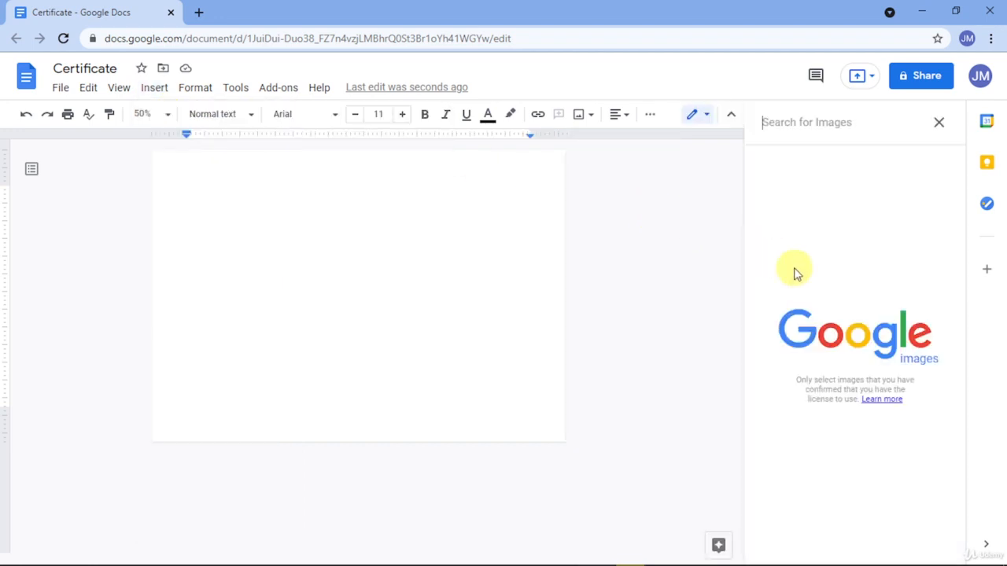
type("border")
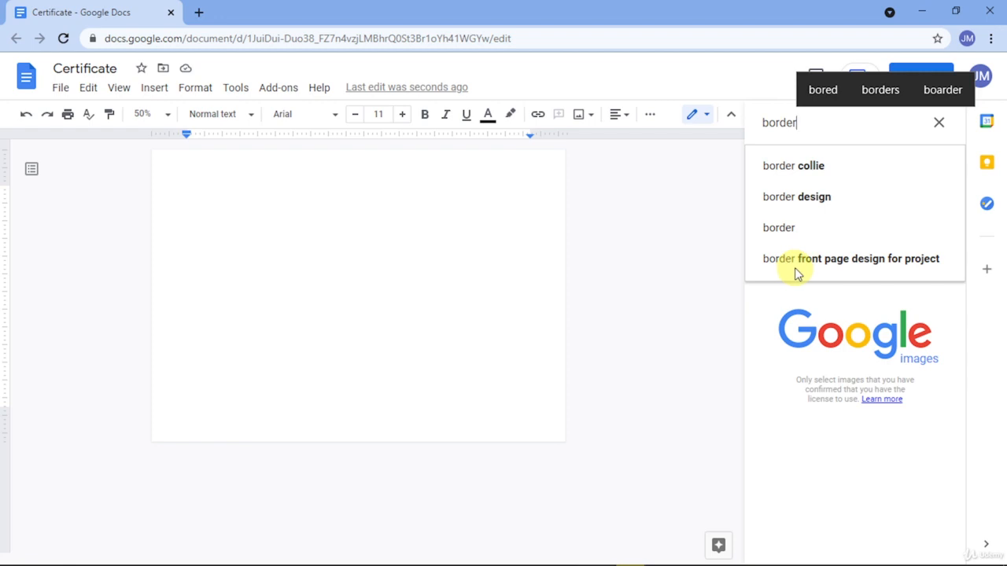
left_click(786, 230)
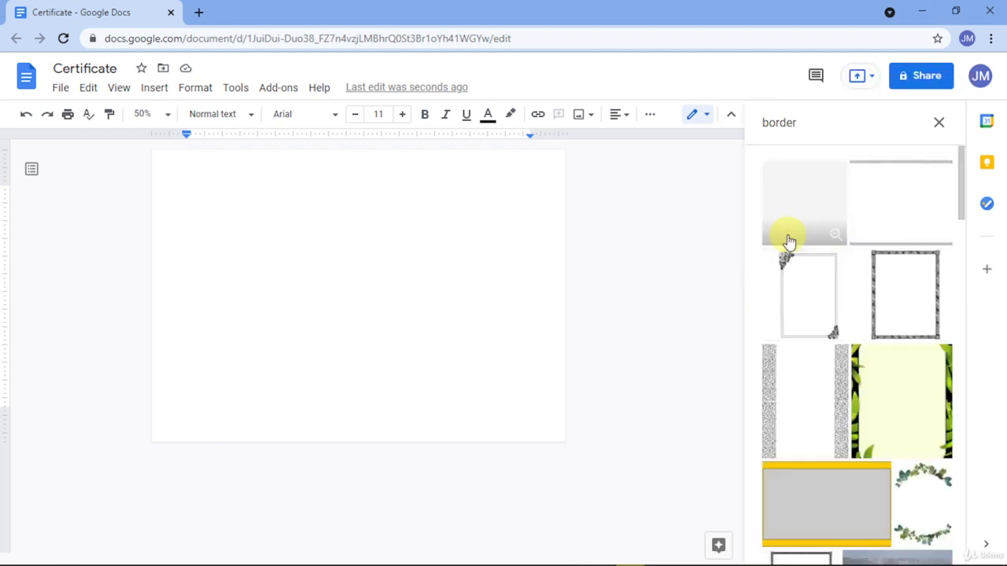
Step: Examine the border image results for a decorative frame that suits a landscape certificate page
scroll(820, 265, "down", 4)
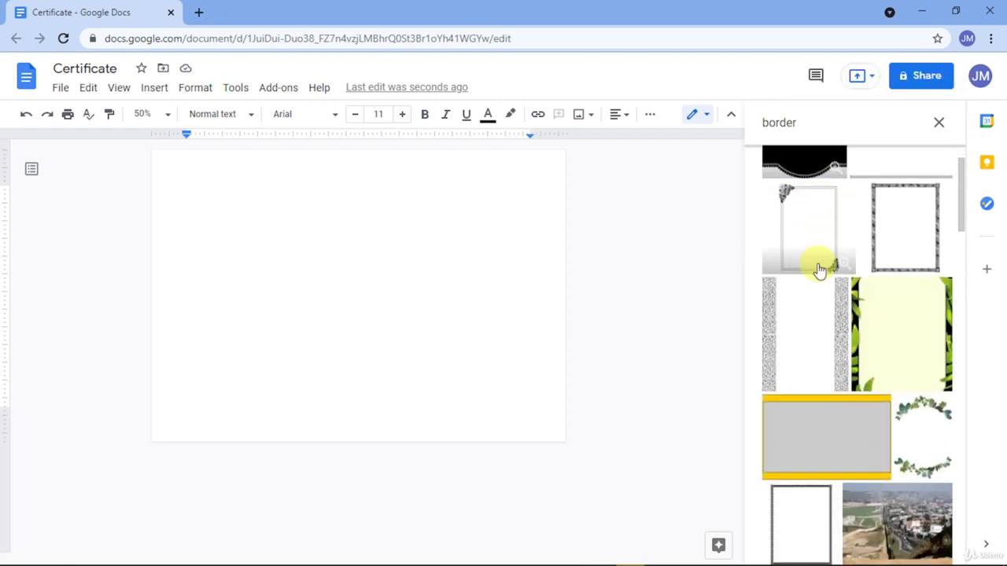
scroll(845, 309, "down", 2)
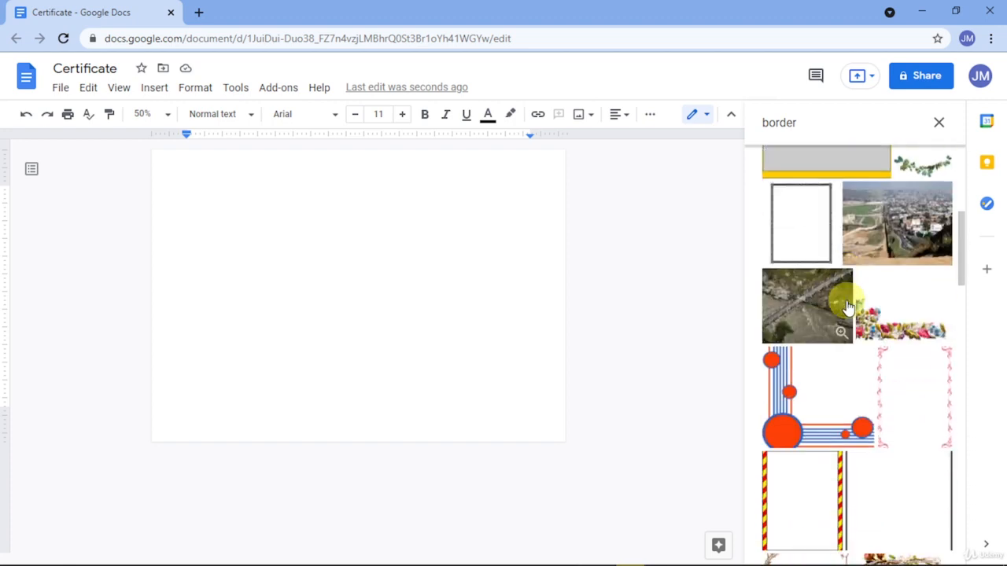
scroll(847, 306, "down", 2)
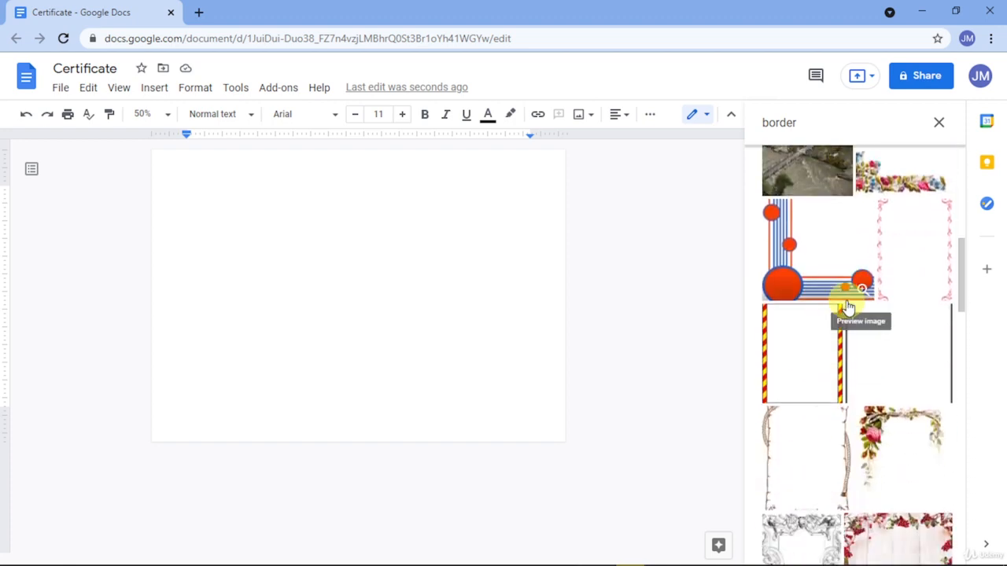
scroll(848, 313, "down", 2)
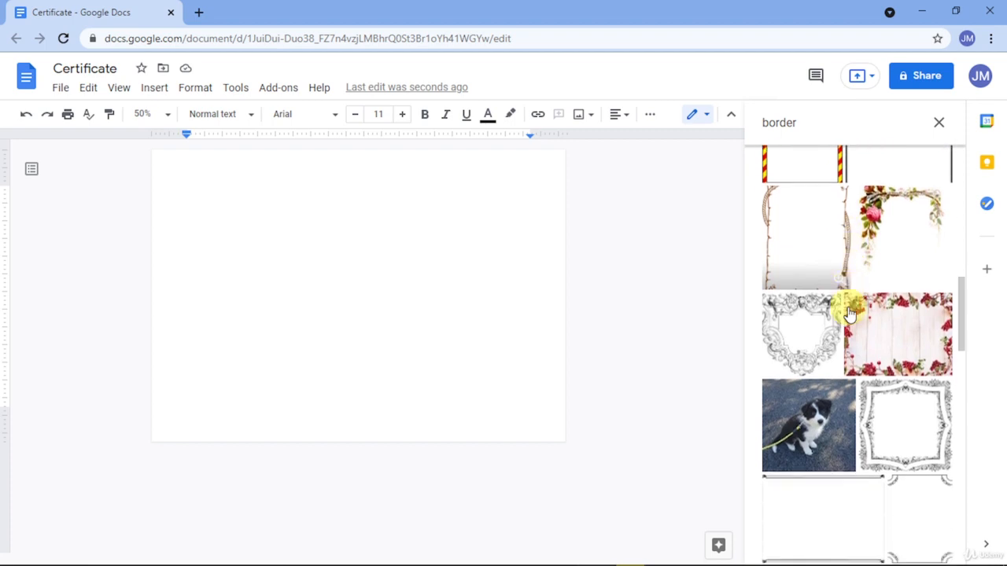
scroll(848, 313, "down", 1)
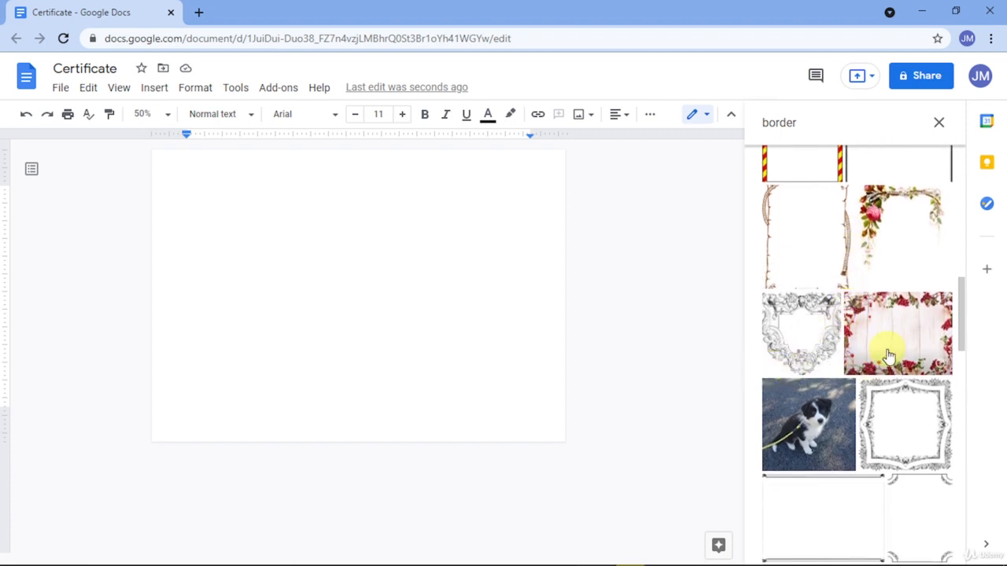
scroll(881, 354, "down", 1)
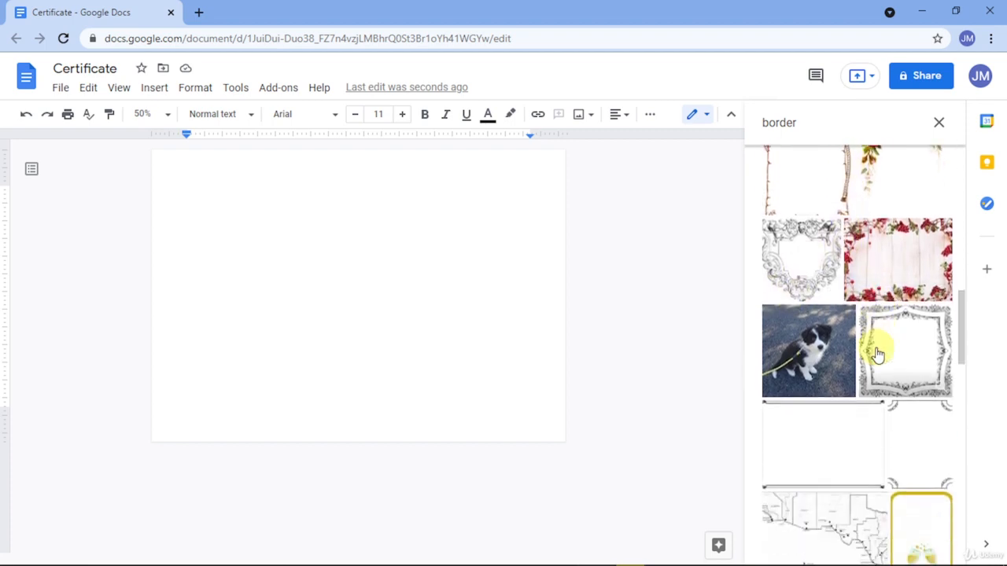
scroll(851, 315, "down", 2)
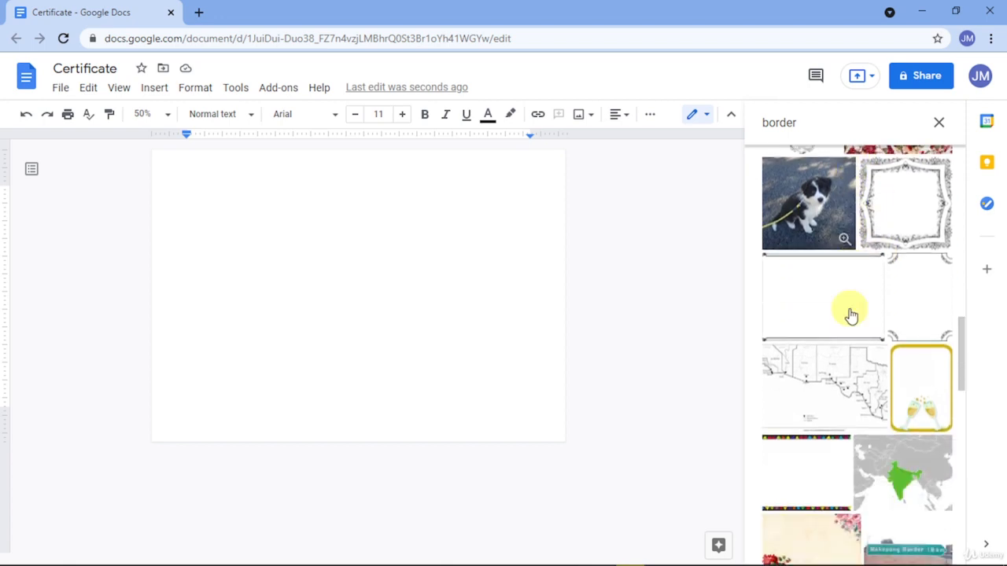
scroll(851, 318, "down", 3)
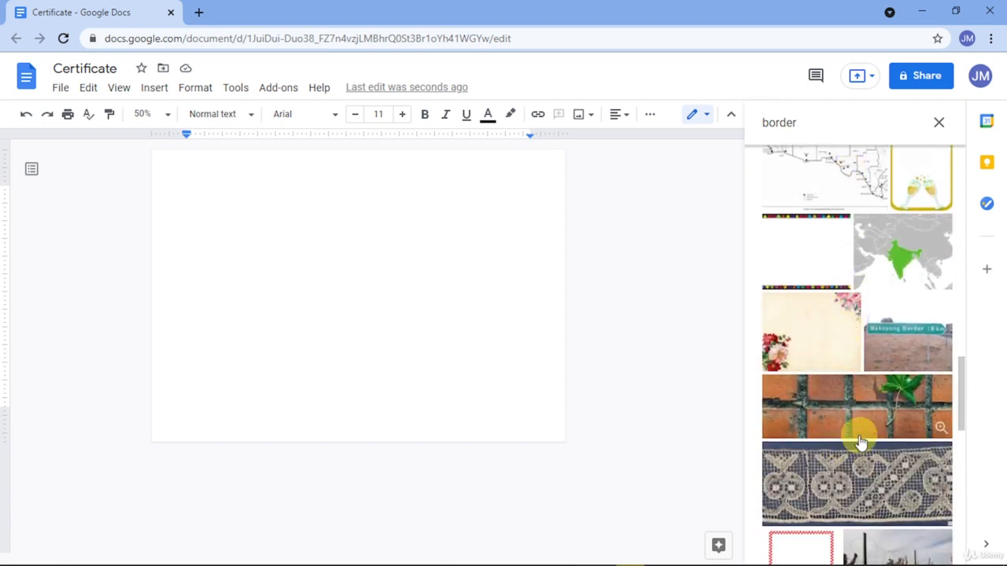
scroll(860, 442, "down", 5)
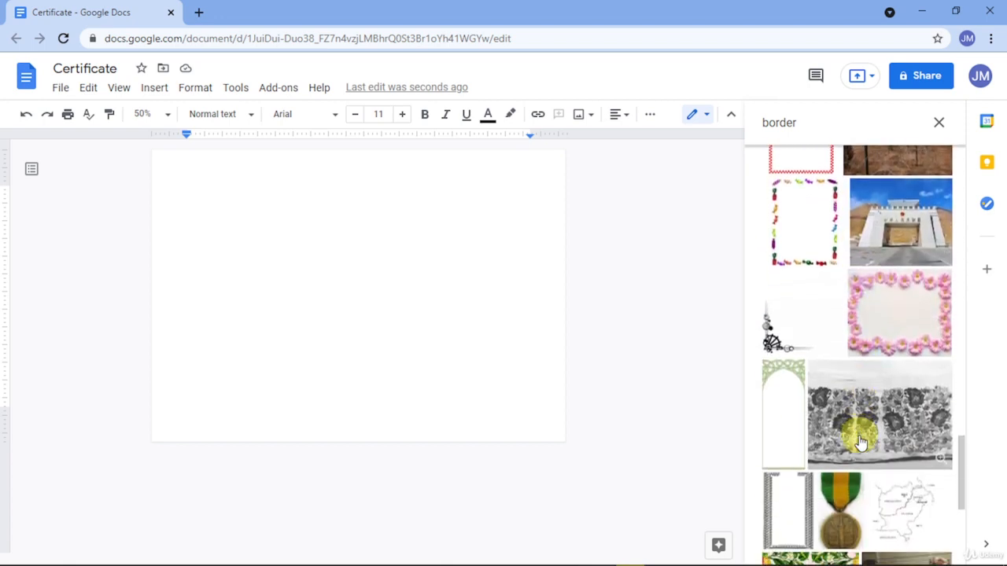
scroll(860, 434, "down", 1)
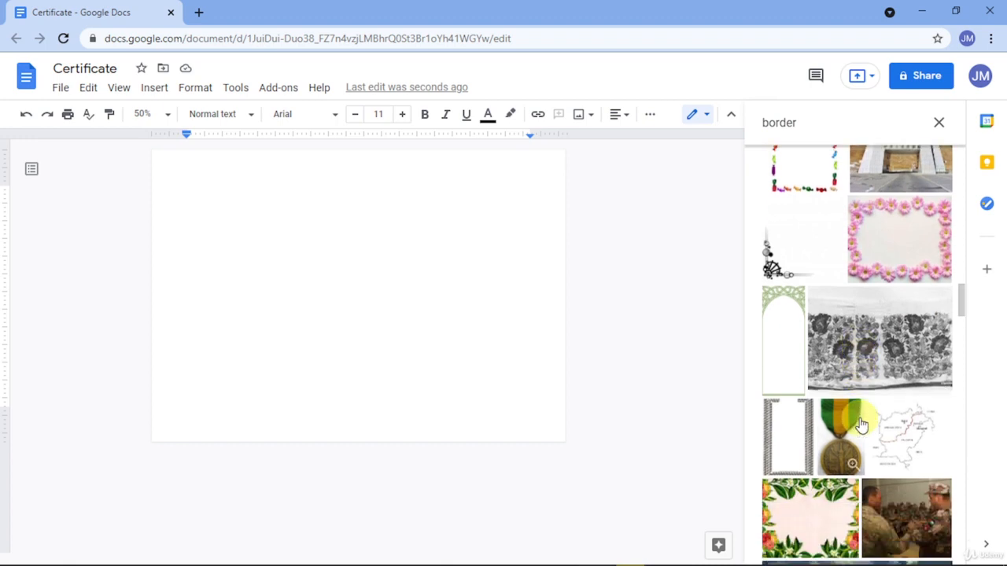
scroll(865, 360, "down", 5)
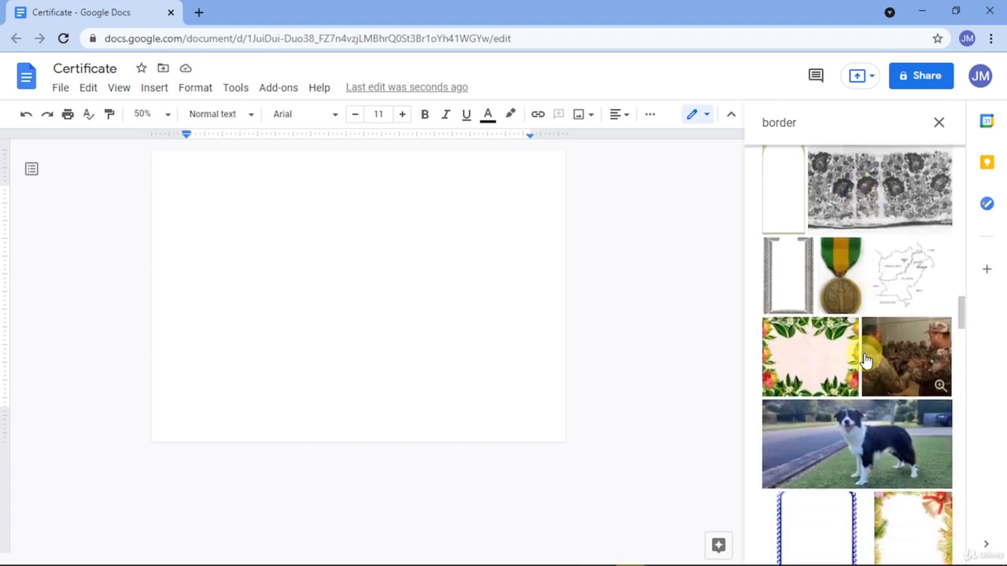
scroll(877, 358, "down", 3)
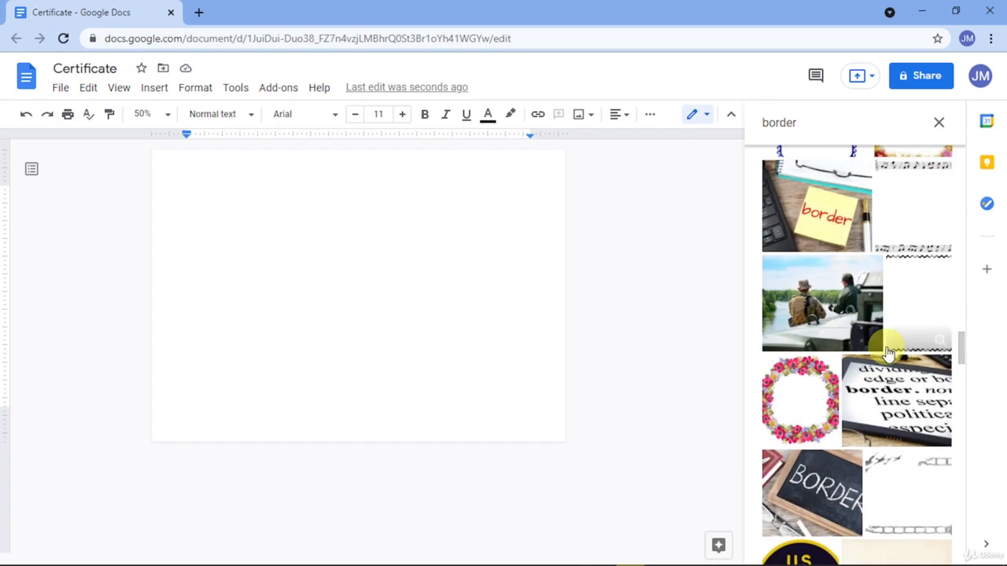
scroll(887, 352, "down", 5)
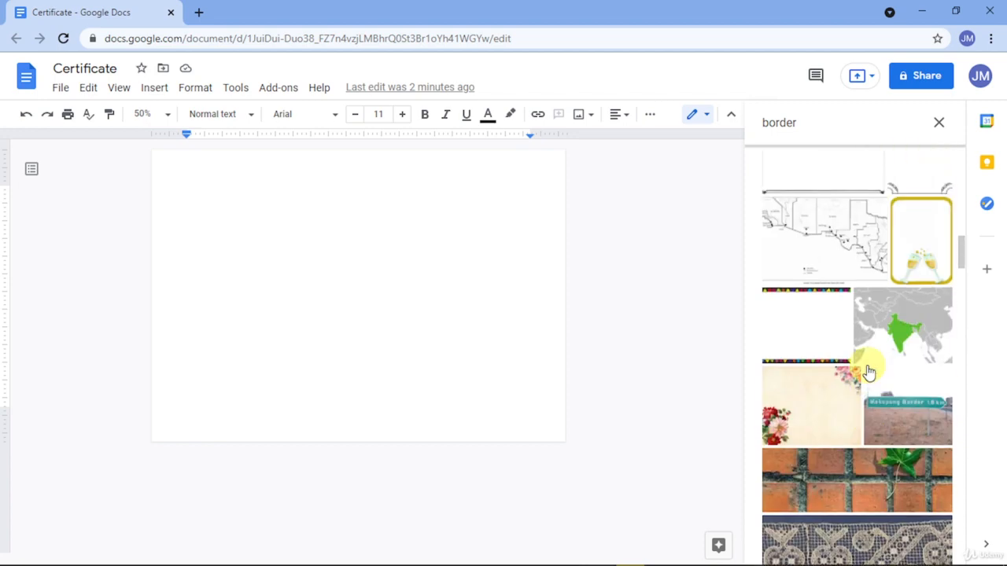
Step: Insert the landscape image of red berries framing pale wooden boards from the border search results
scroll(869, 372, "up", 2)
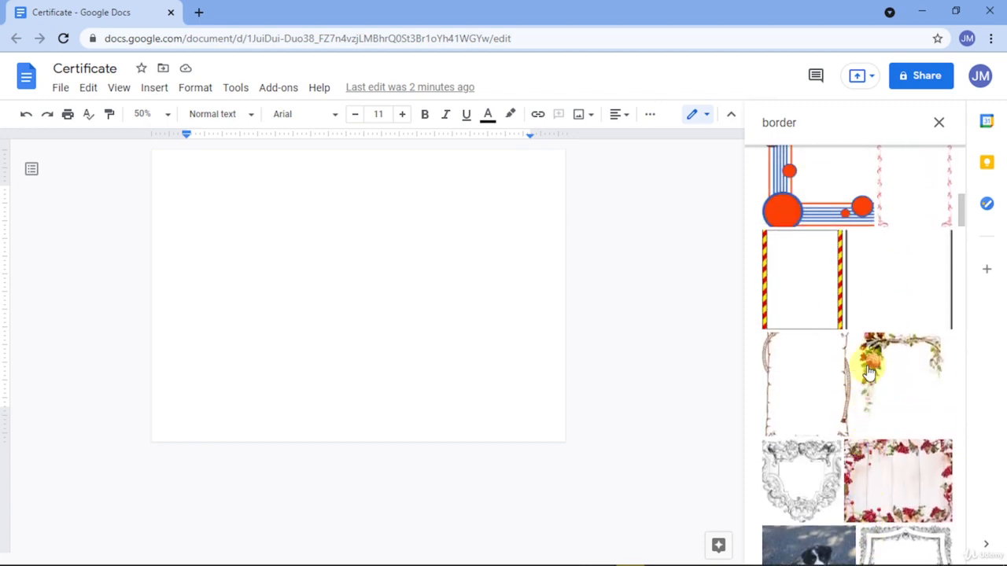
left_click(908, 491)
scroll(908, 490, "down", 1)
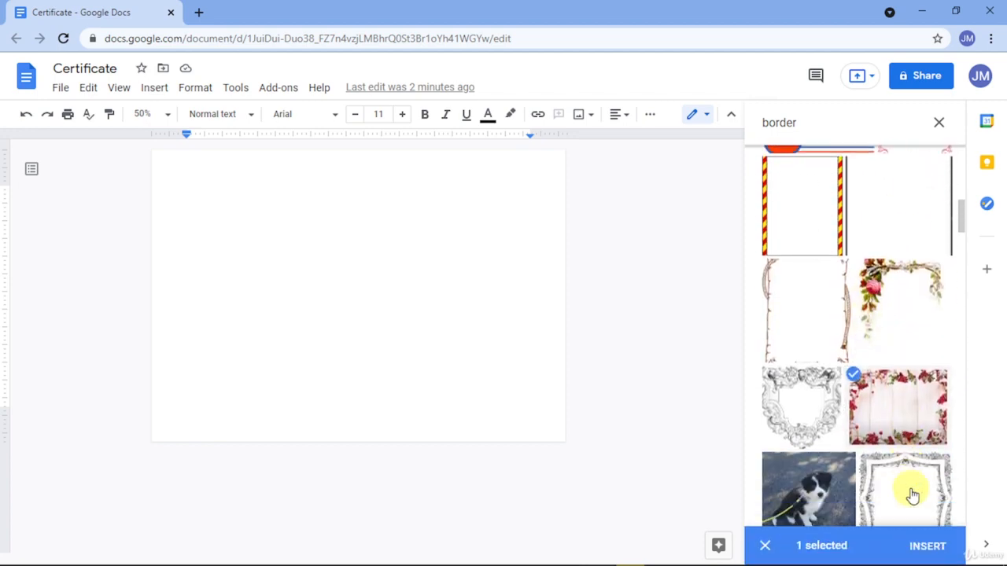
left_click(925, 545)
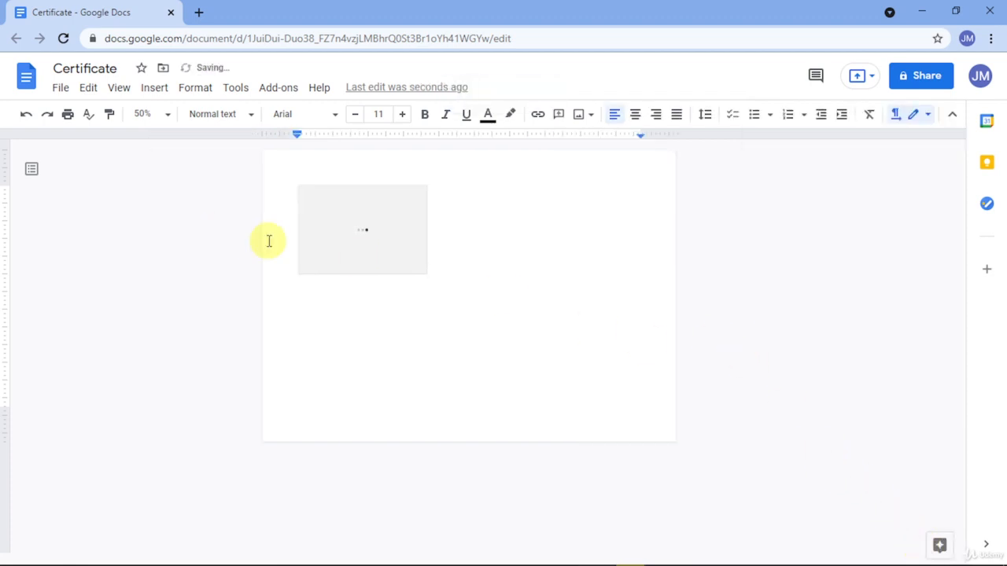
Step: Try to fit the berry image across the page by enlarging it and placing it behind the text, and delete it
left_click_drag(428, 274, 634, 445)
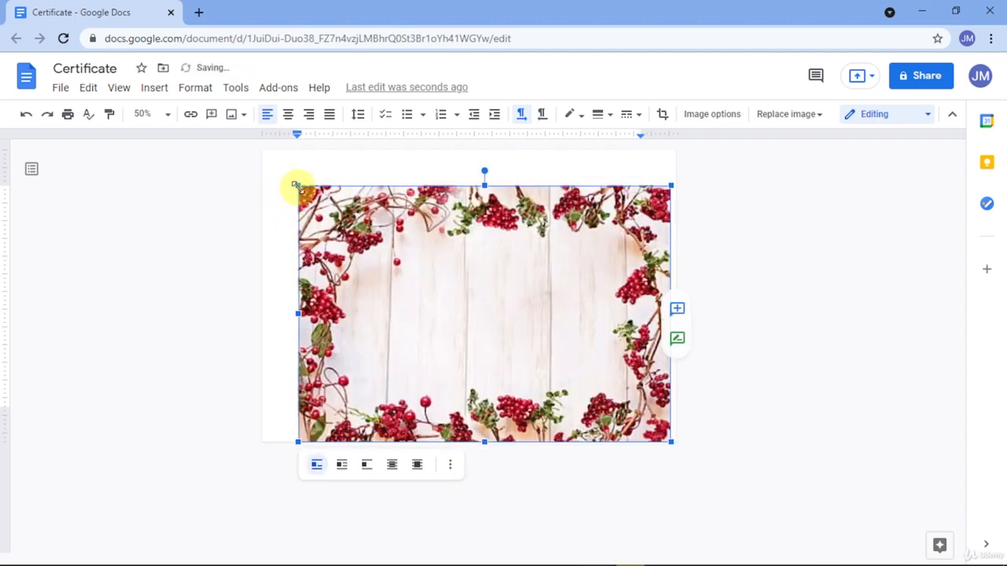
left_click_drag(291, 184, 268, 163)
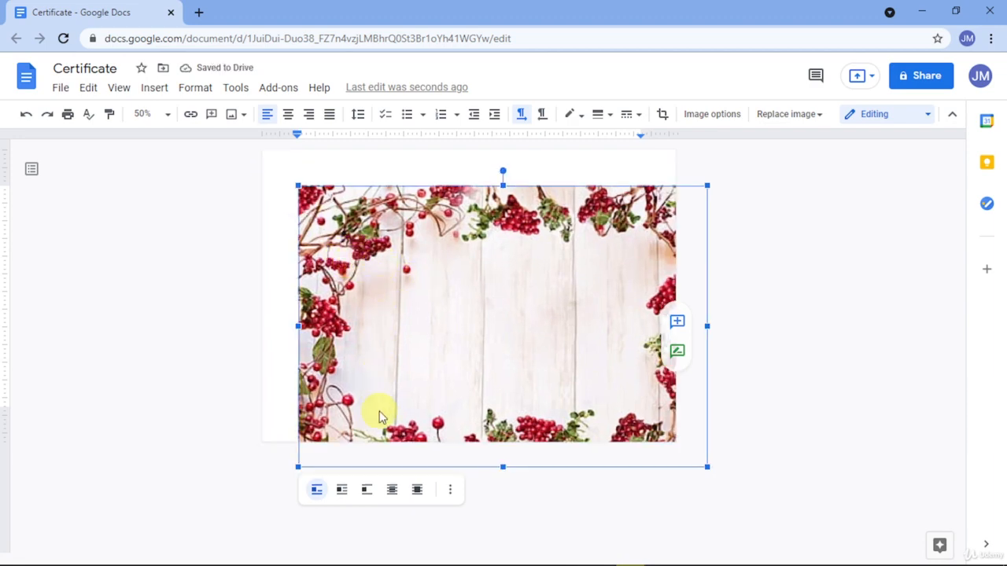
left_click(404, 491)
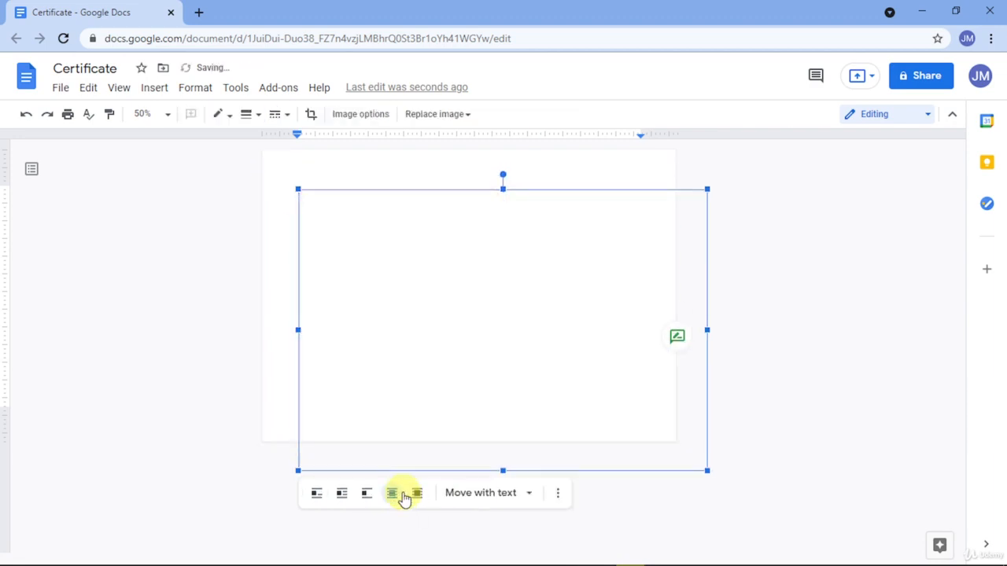
left_click_drag(391, 364, 356, 324)
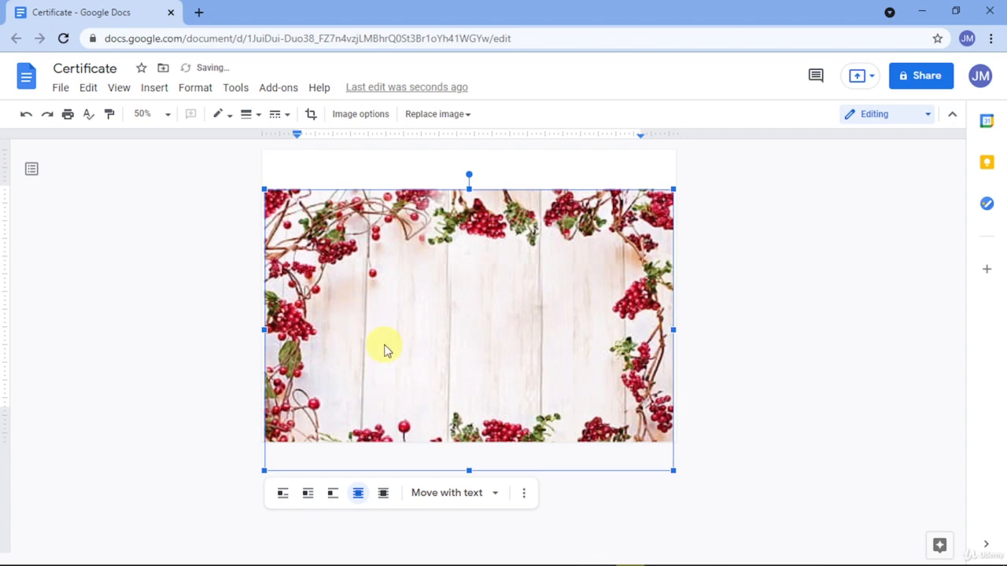
key("Delete")
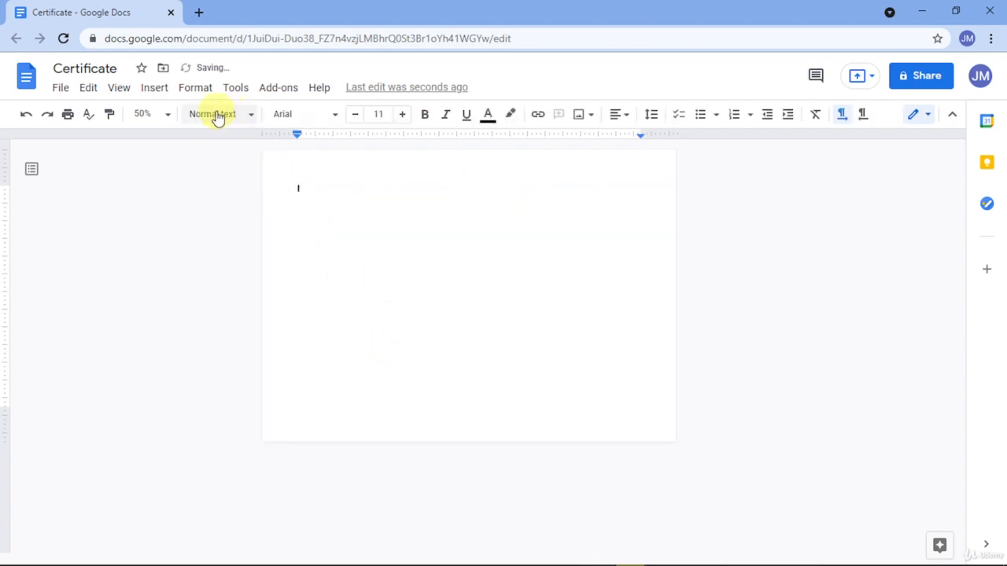
Step: Insert the border image 0001 from the computer, stored in the inner Appreciation Letter folder under Documents > Word > Files
left_click(193, 90)
mouse_move(159, 96)
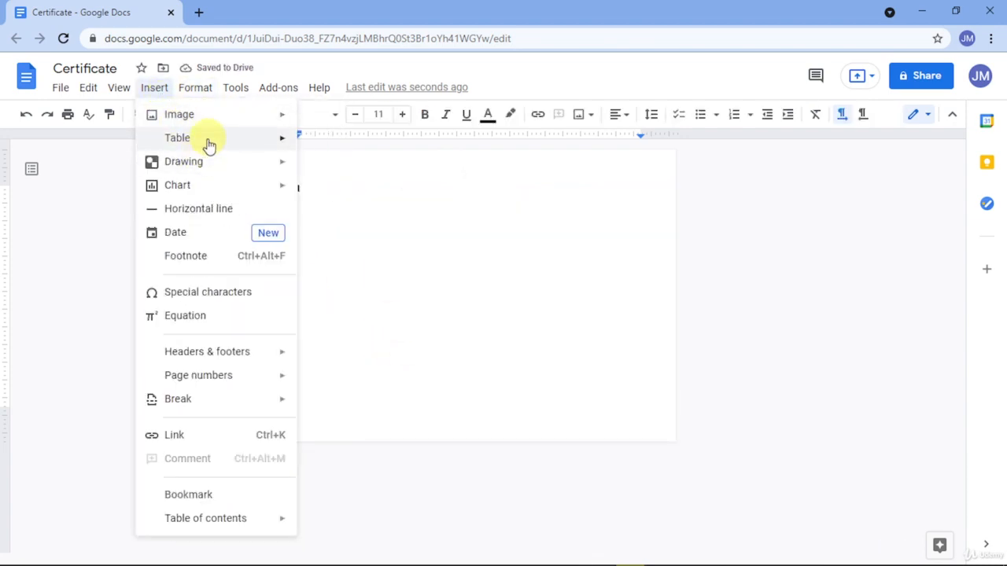
mouse_move(224, 123)
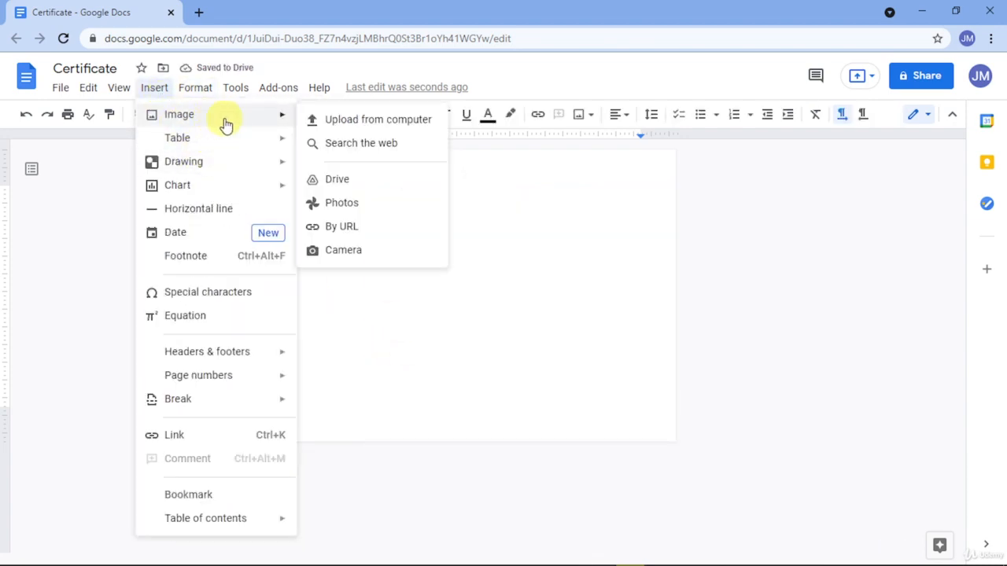
left_click(381, 122)
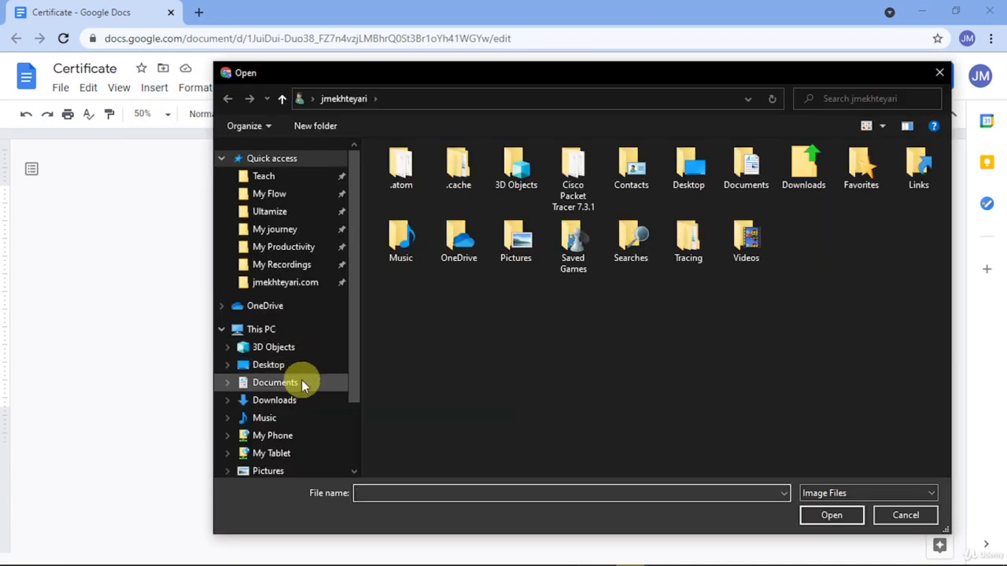
left_click(297, 382)
scroll(669, 363, "down", 1)
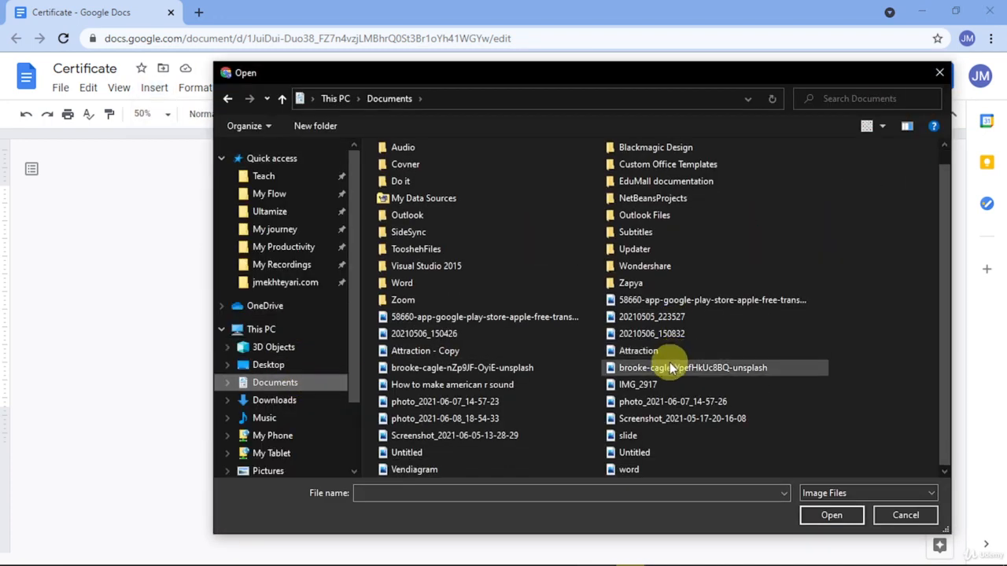
double_click(437, 281)
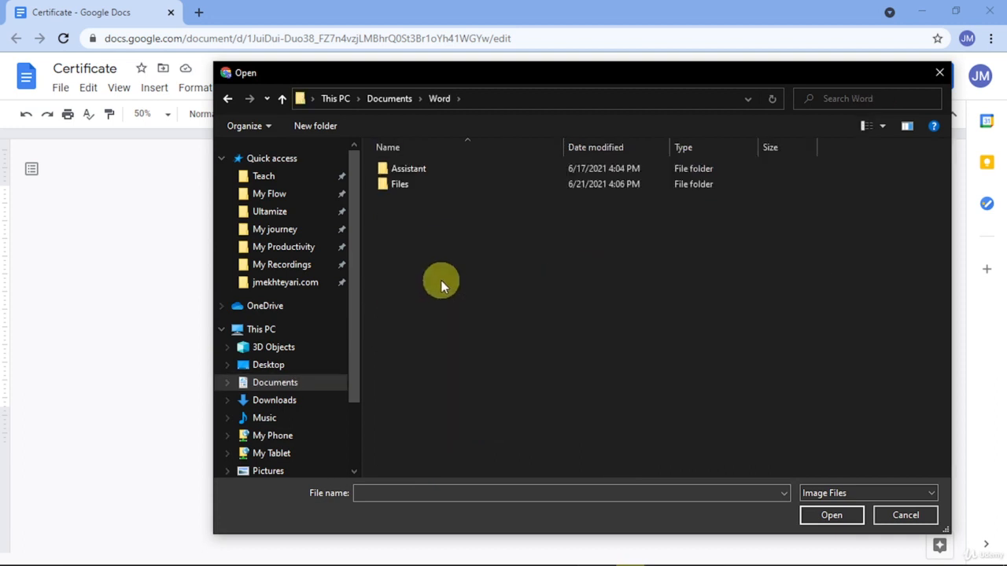
double_click(413, 184)
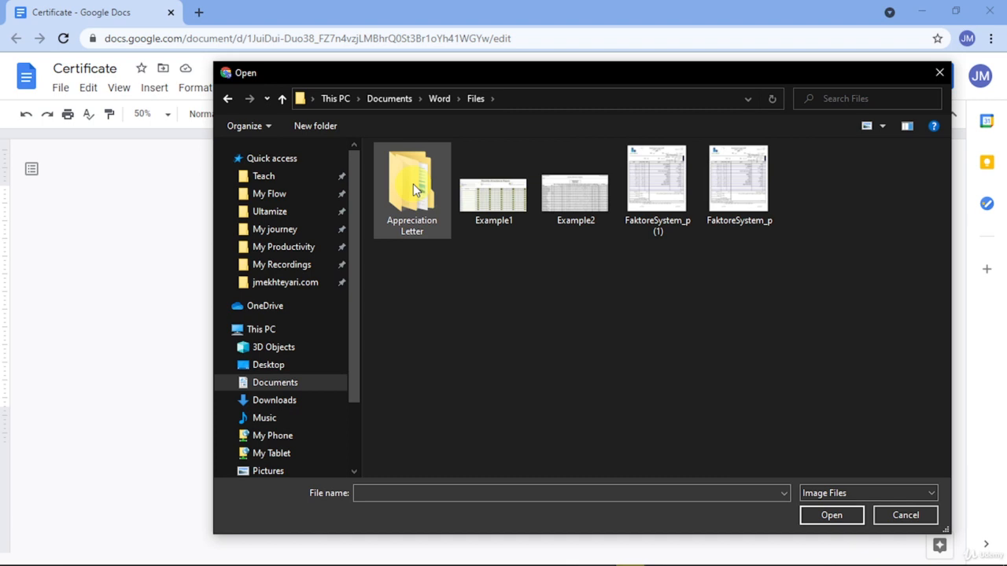
double_click(415, 189)
double_click(434, 175)
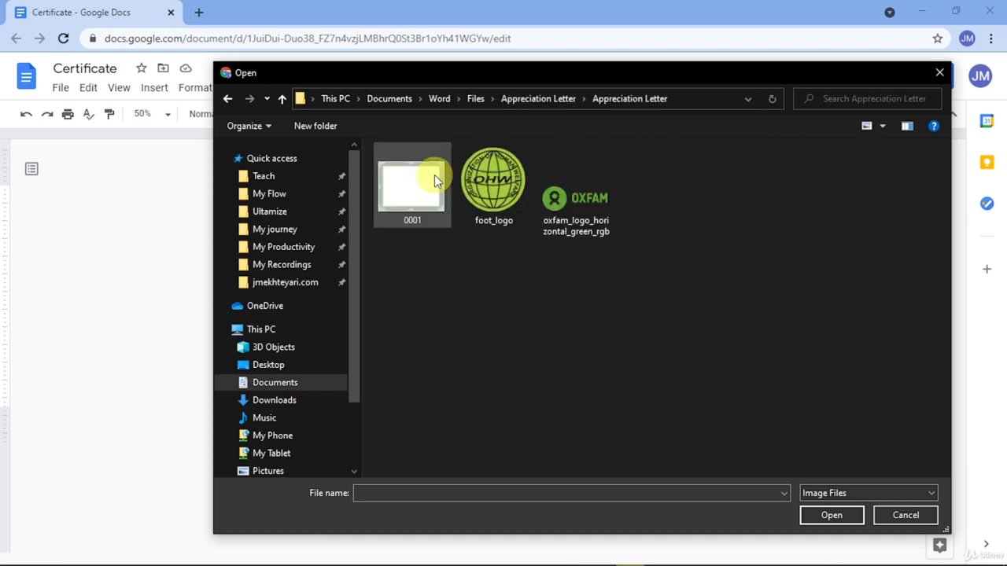
double_click(434, 176)
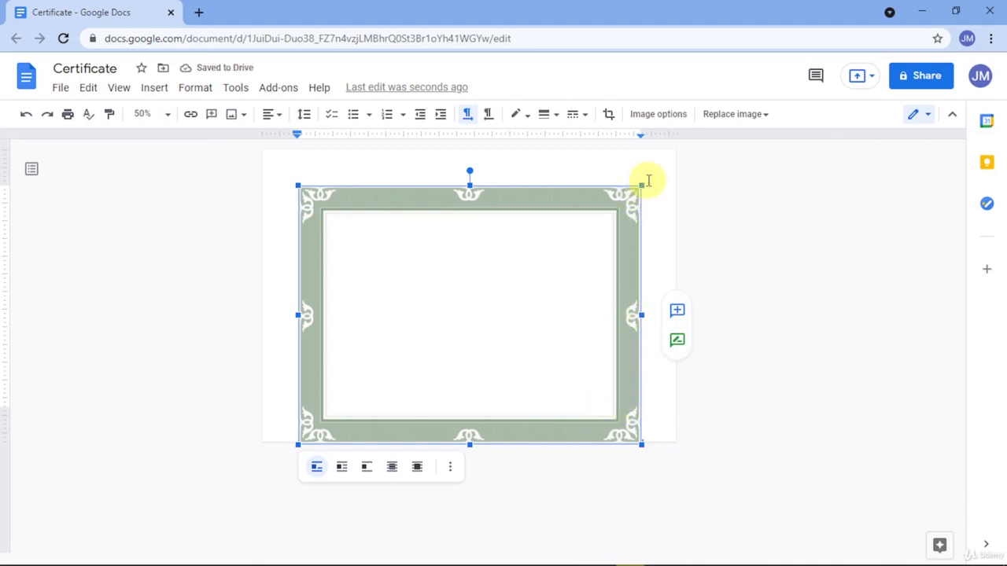
Step: Place the green border image behind the text and enlarge it proportionally to nearly the full page width
left_click(393, 467)
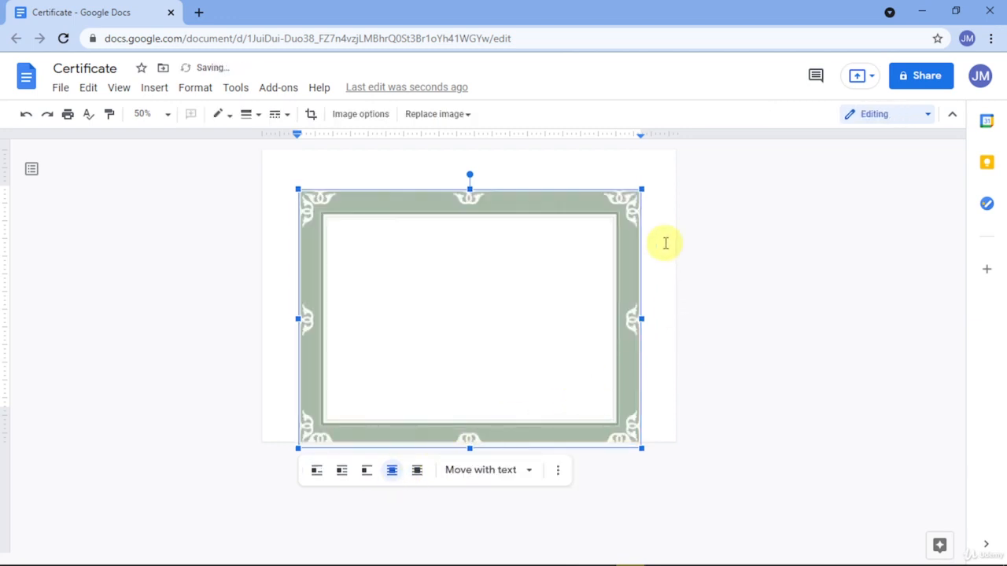
left_click_drag(630, 206, 663, 162)
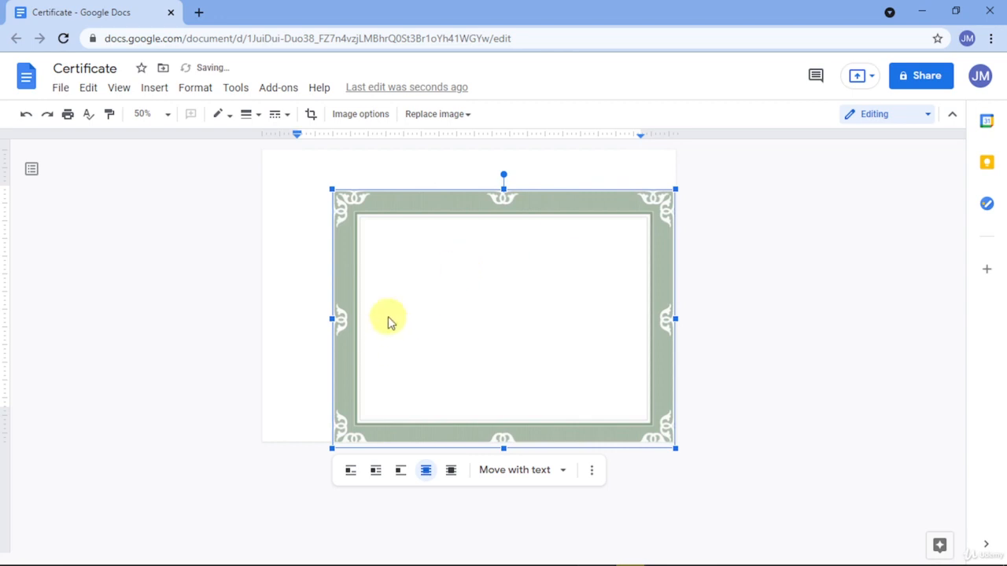
left_click_drag(326, 189, 274, 171)
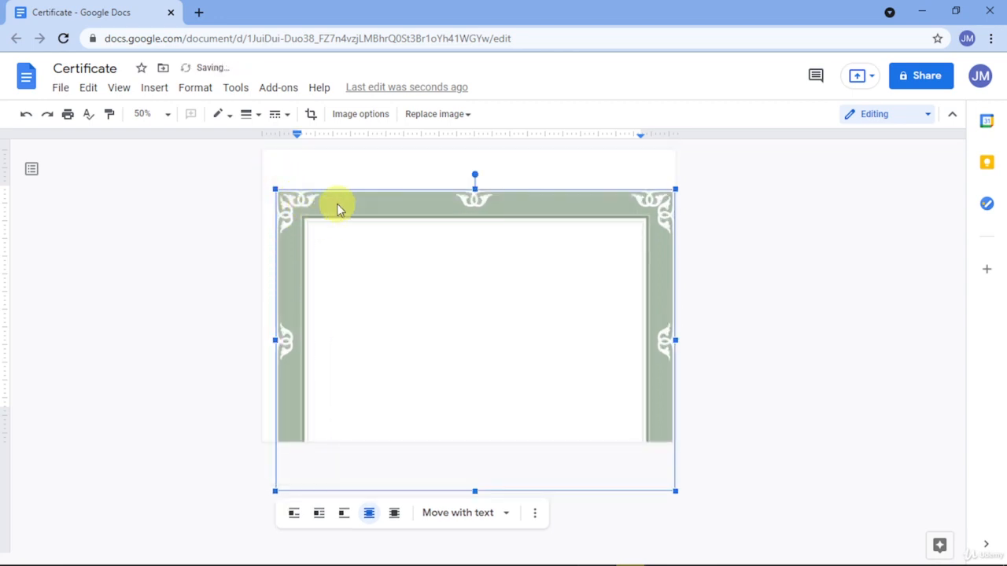
left_click_drag(337, 207, 356, 191)
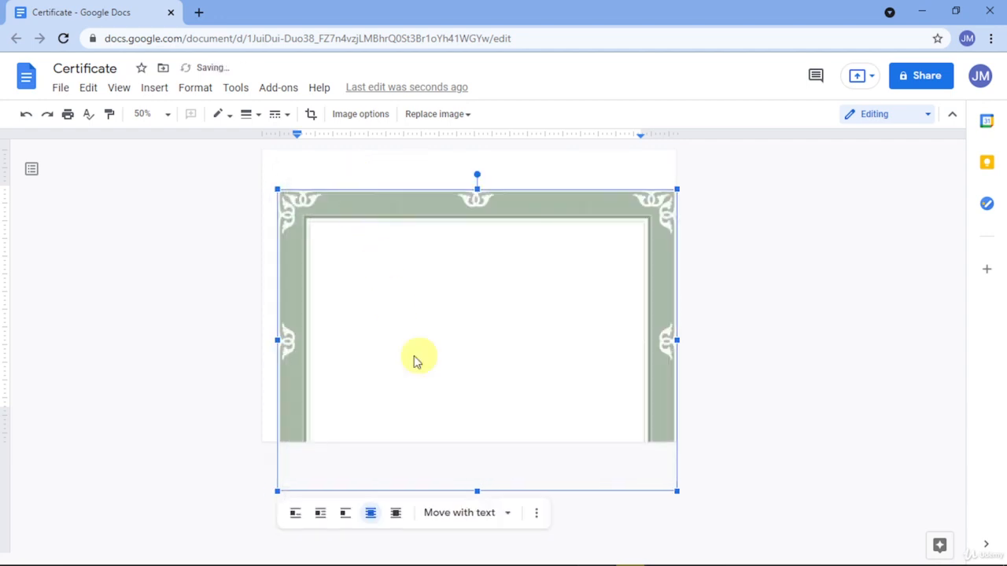
Step: Fix the border image's position on the page, then move and resize it to fit just inside the page edges
left_click(472, 512)
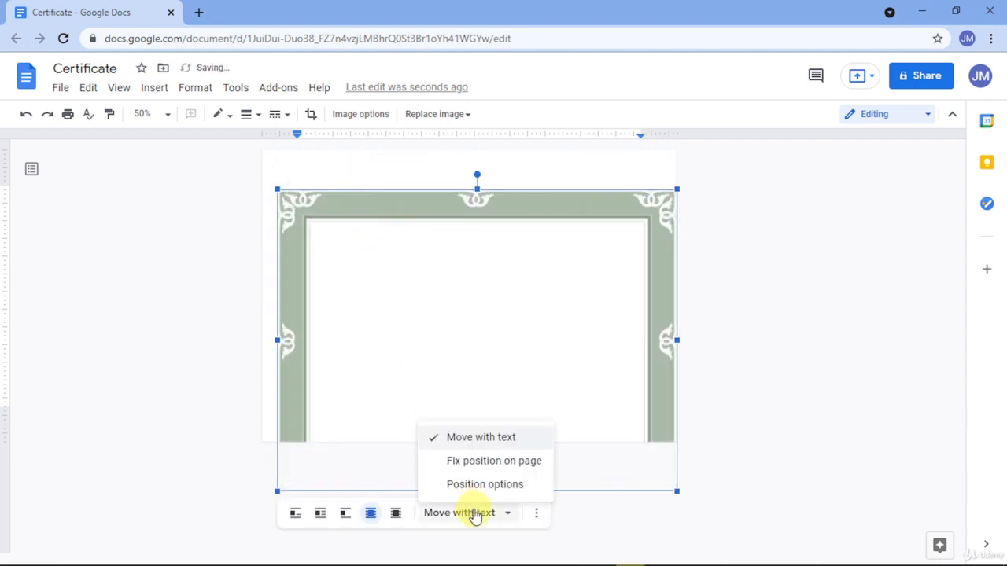
left_click(519, 463)
left_click_drag(468, 213, 471, 177)
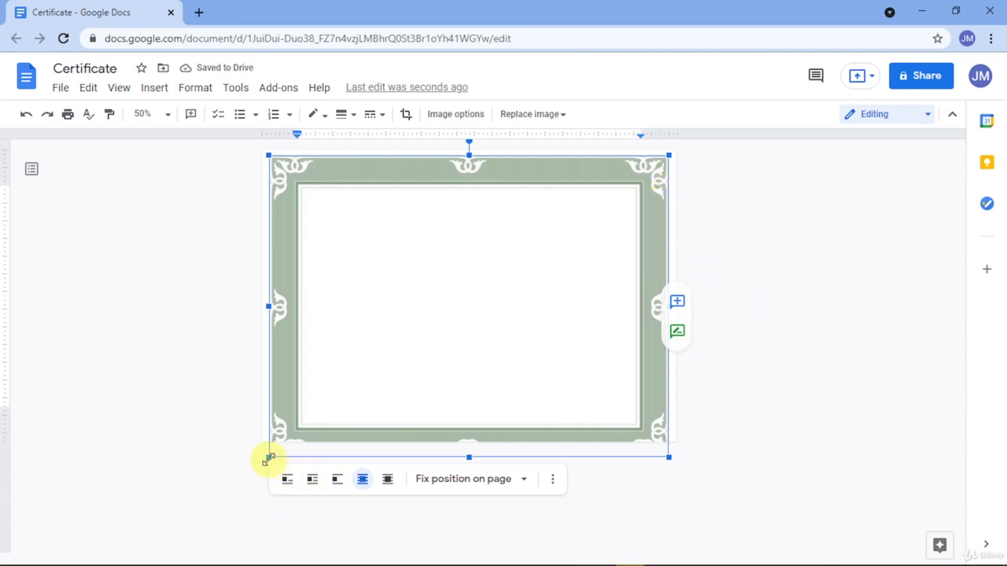
left_click_drag(269, 458, 298, 381)
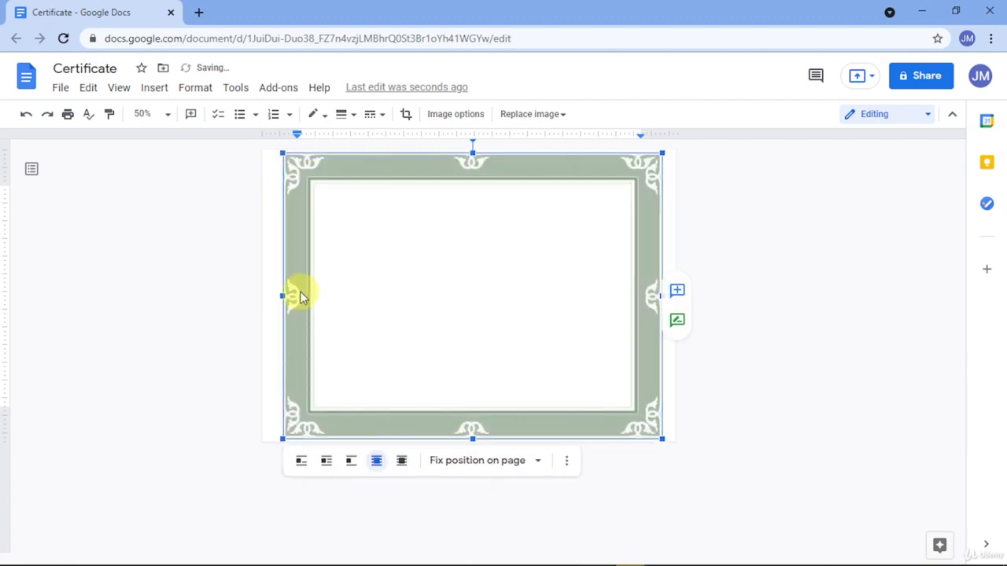
left_click_drag(285, 296, 276, 294)
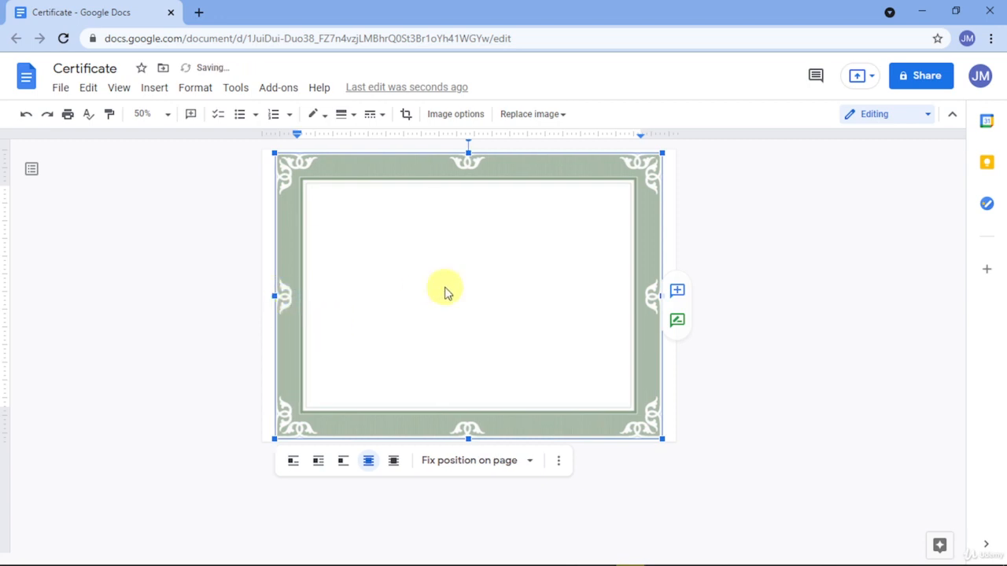
left_click(201, 320)
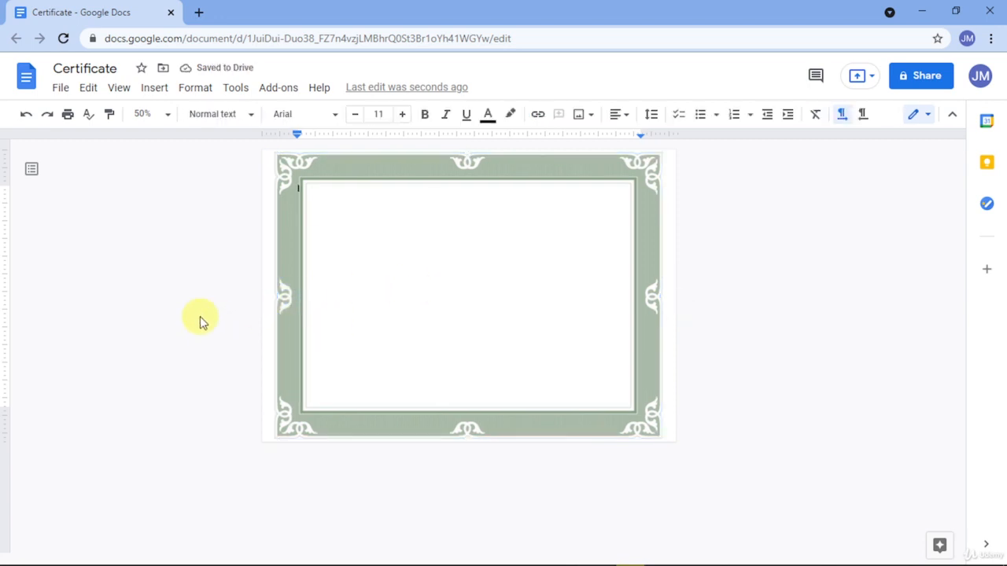
left_click(289, 305)
key("Right")
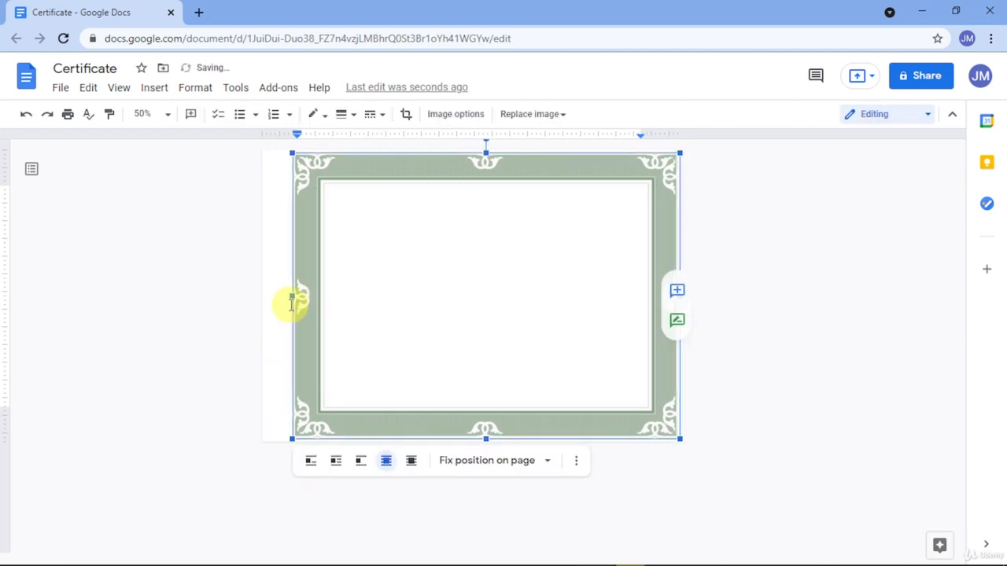
key("Left")
left_click(227, 335)
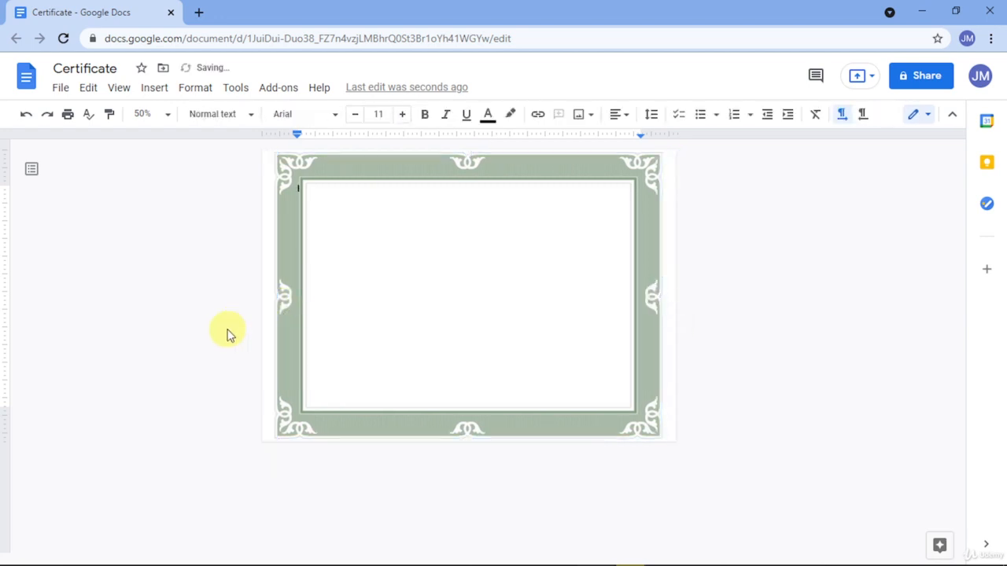
left_click(553, 248)
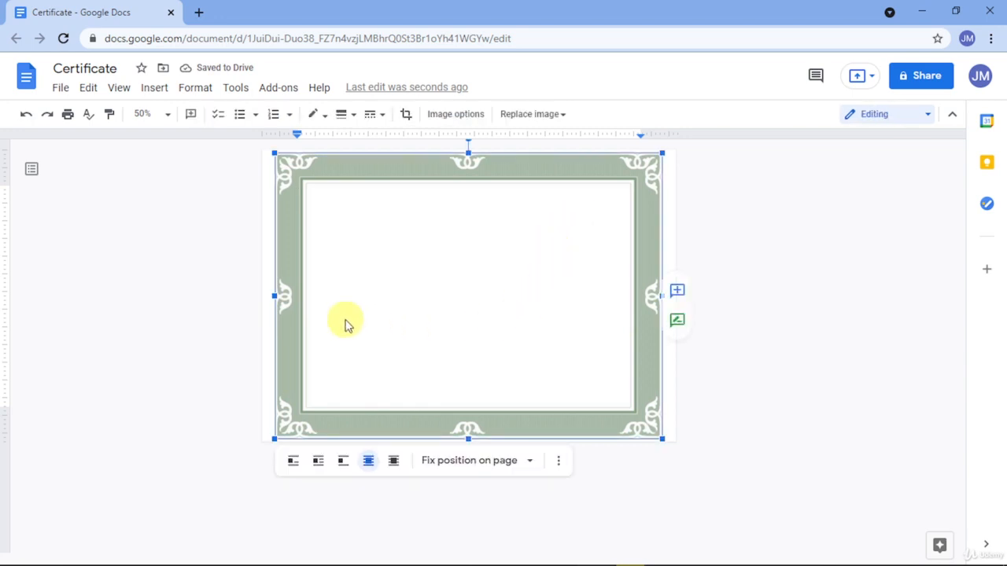
left_click(212, 310)
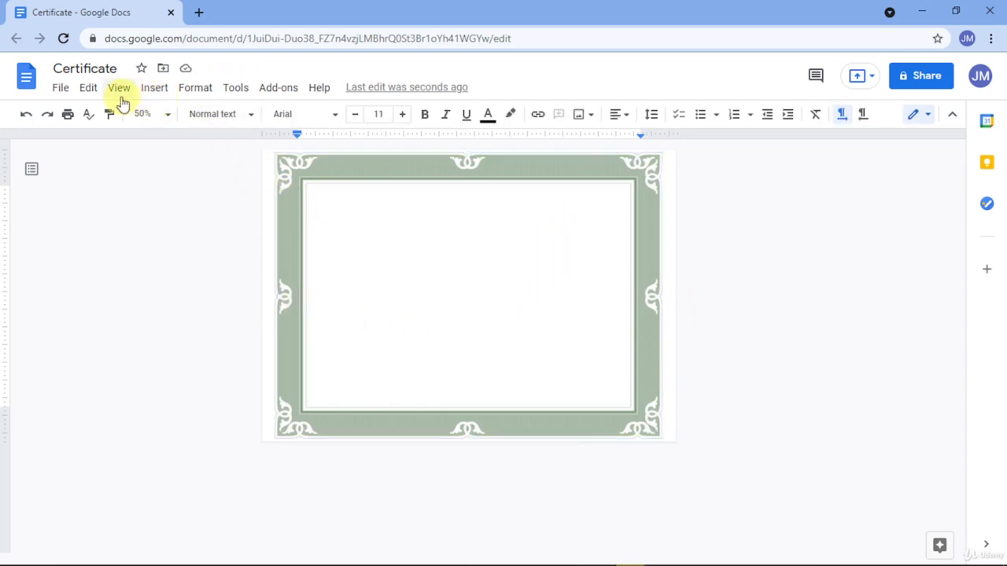
Step: Insert a table with three columns and one row, and narrow it to fit inside the border's inner frame at 100% zoom
left_click(153, 93)
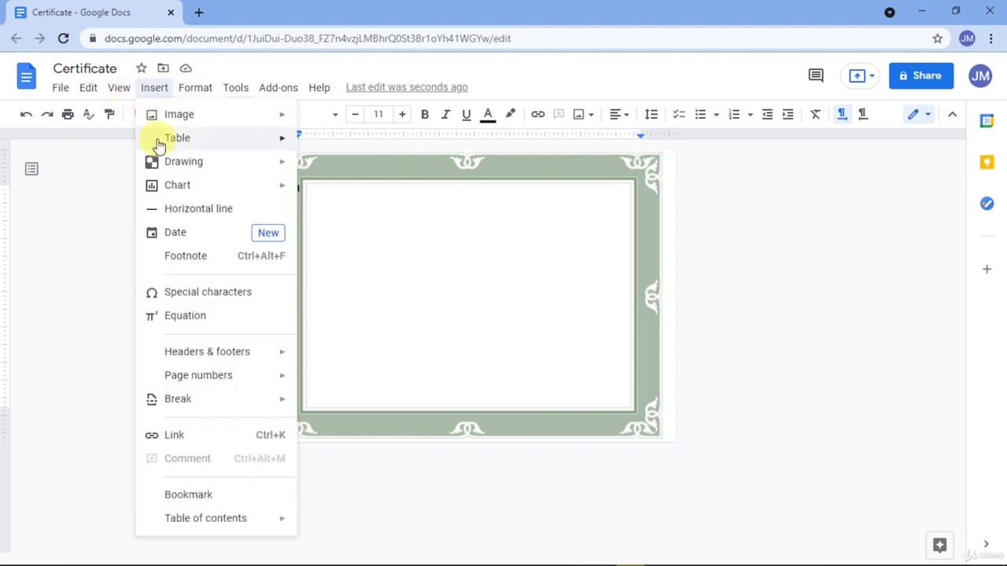
mouse_move(273, 147)
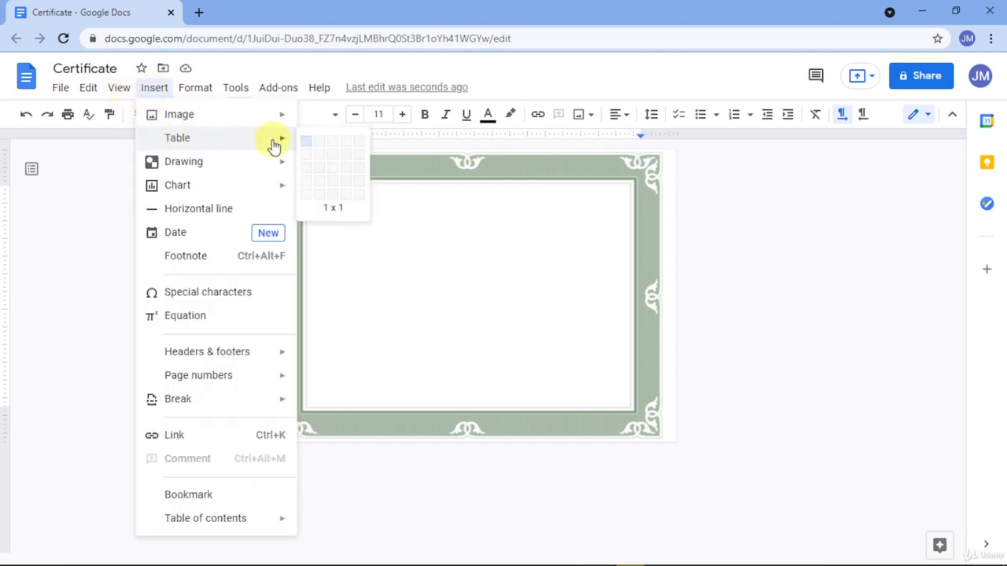
left_click(332, 146)
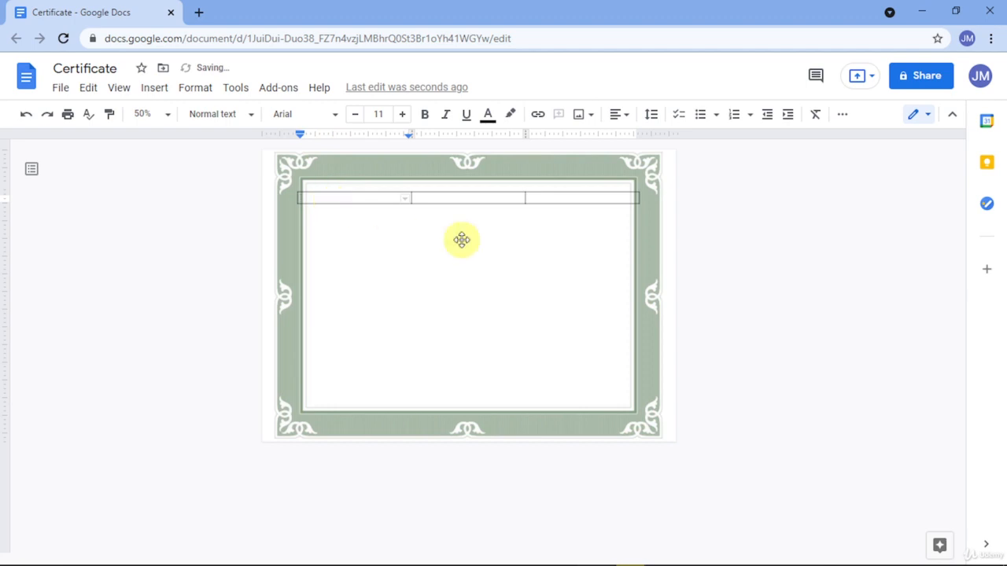
left_click(168, 116)
left_click(164, 248)
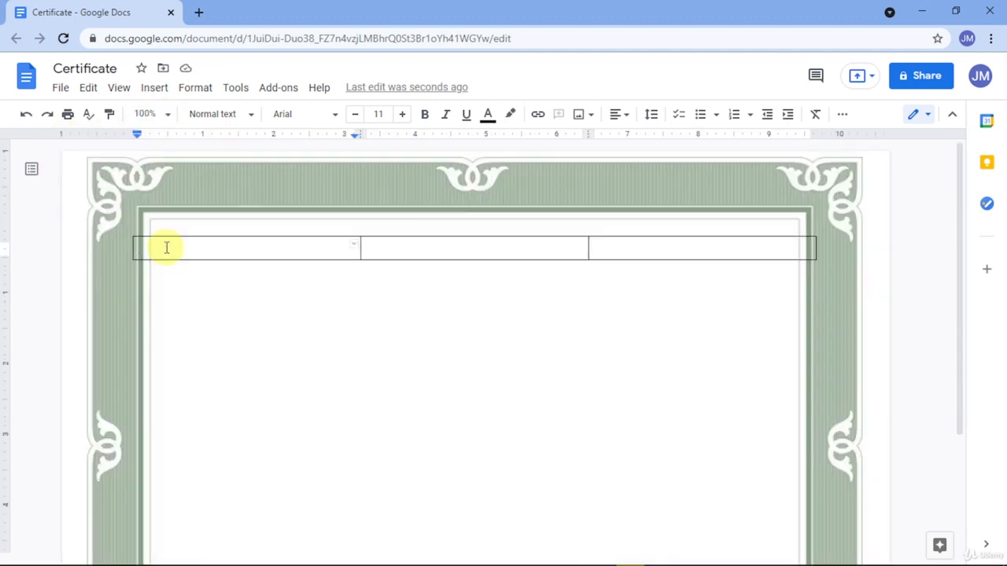
left_click_drag(135, 246, 164, 247)
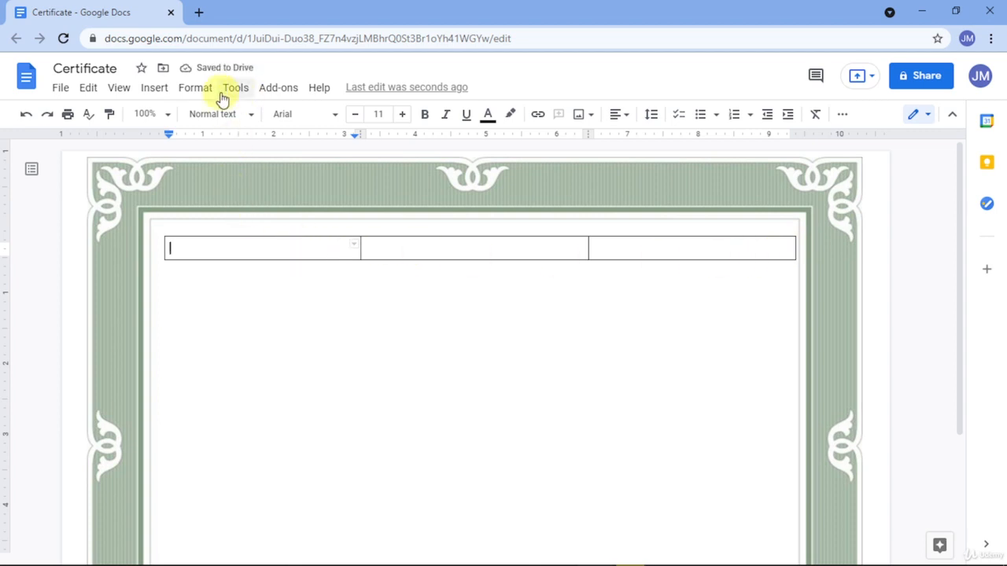
Step: Insert the foot_logo image from the computer into the first table cell
left_click(170, 89)
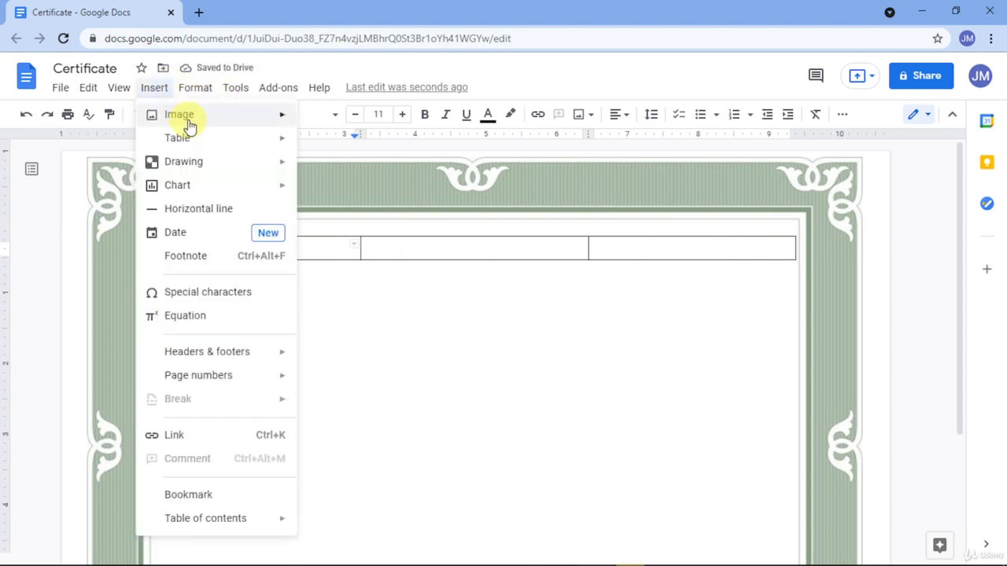
mouse_move(281, 119)
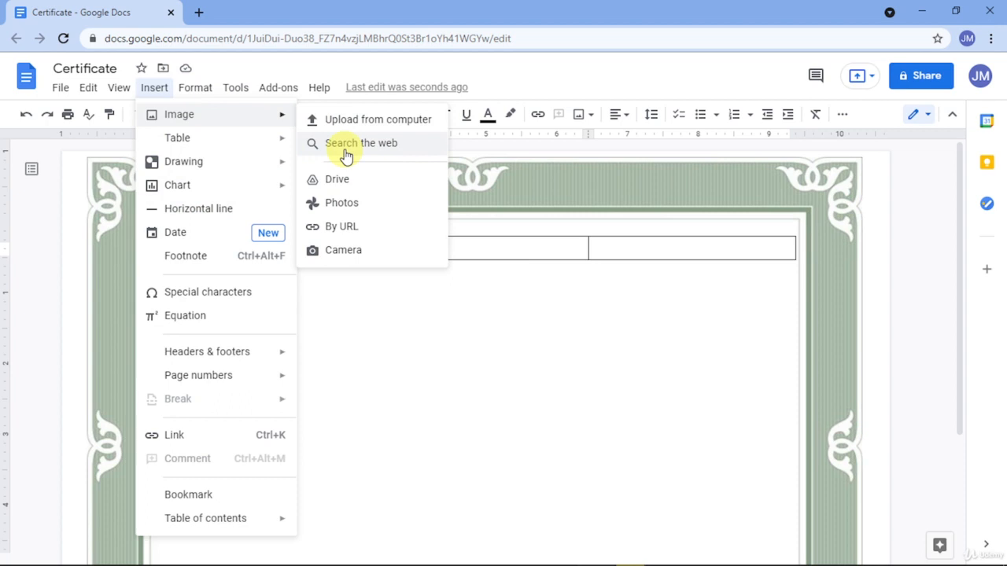
left_click(375, 119)
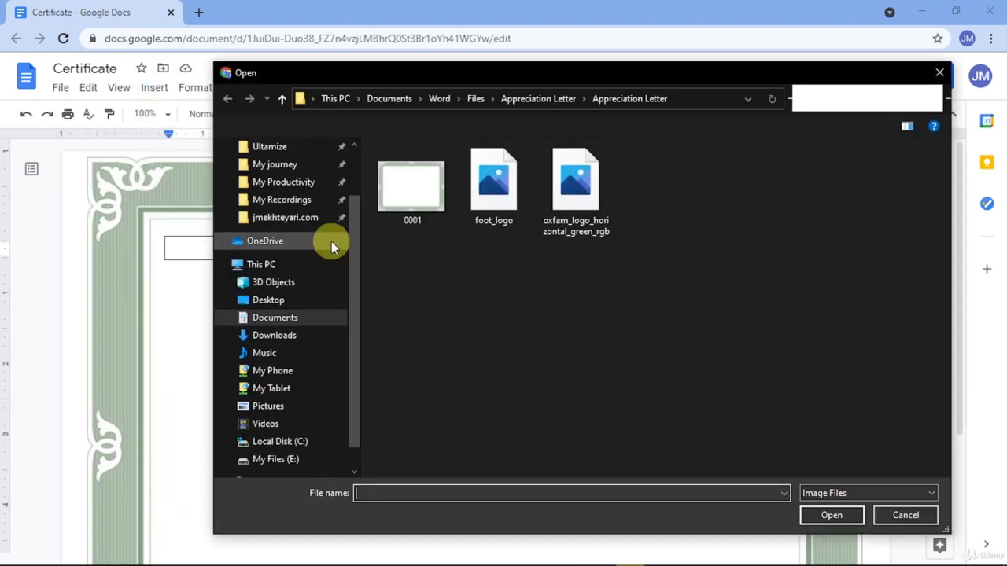
double_click(492, 185)
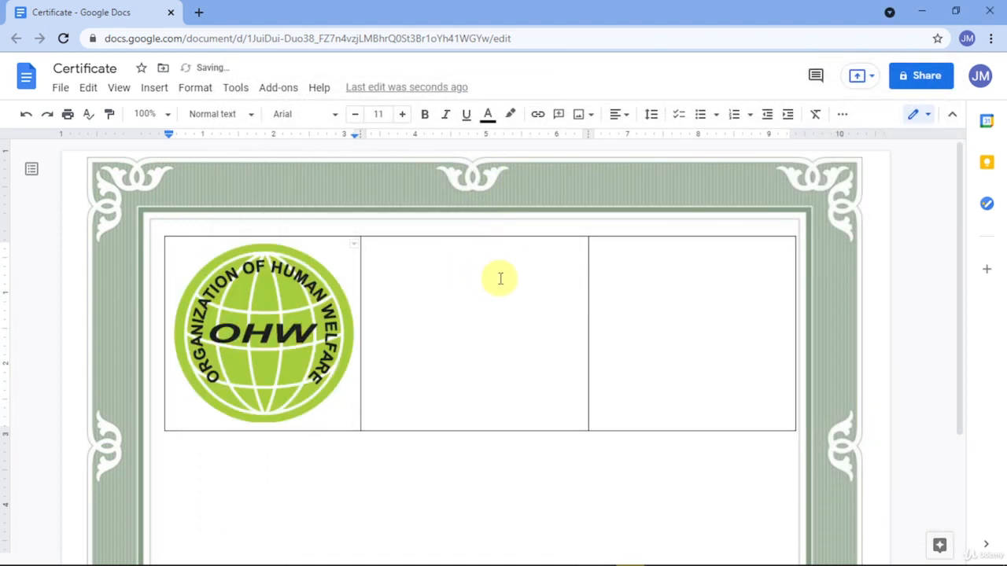
Step: Shrink the OHW logo to less than a third of its size and centre it in its cell
left_click(298, 329)
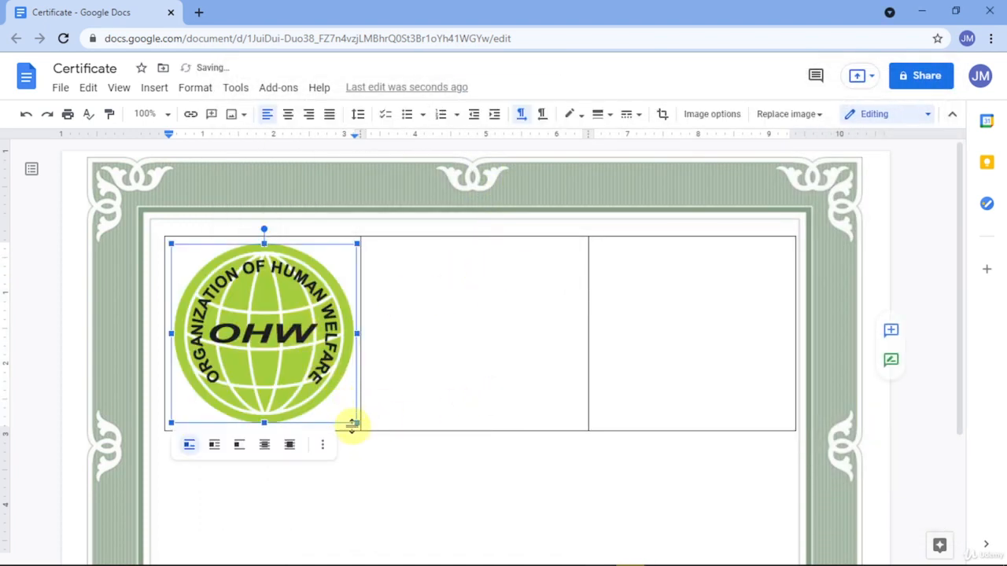
left_click_drag(355, 420, 225, 295)
left_click(287, 114)
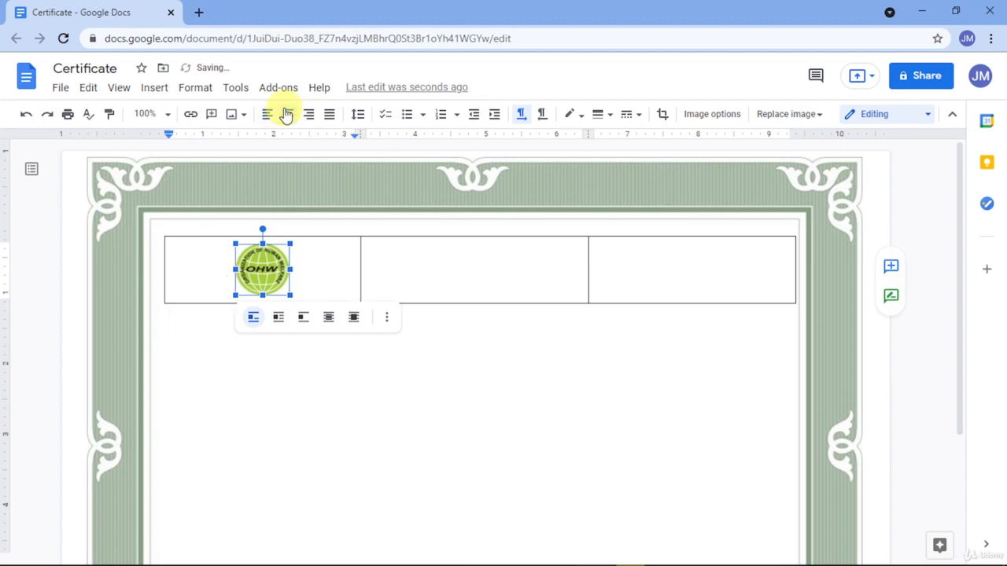
Step: Insert the oxfam_logo_horizontal_green_rgb image from the computer into the third table cell and shrink it to about the OHW logo's height
left_click(645, 275)
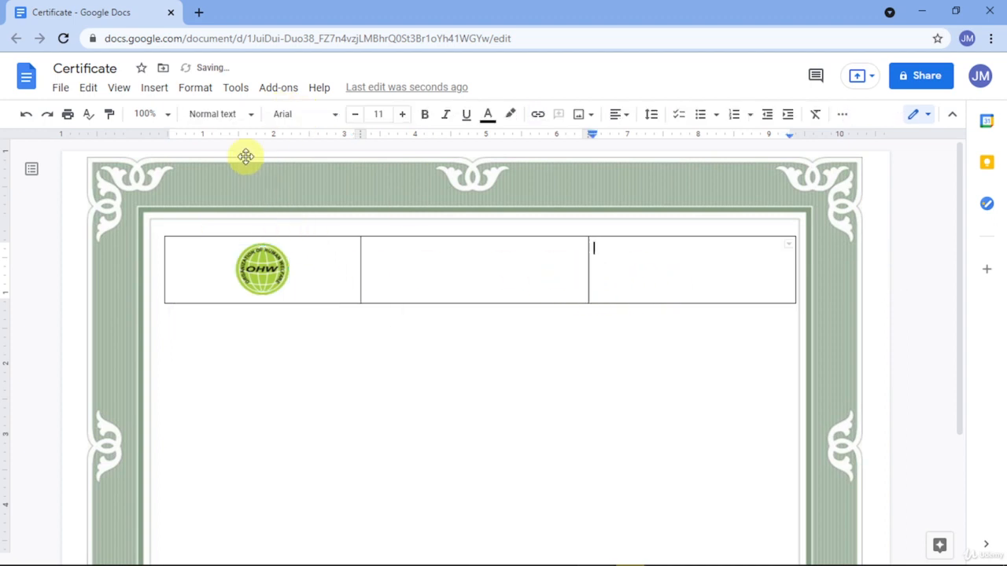
left_click(156, 87)
mouse_move(201, 135)
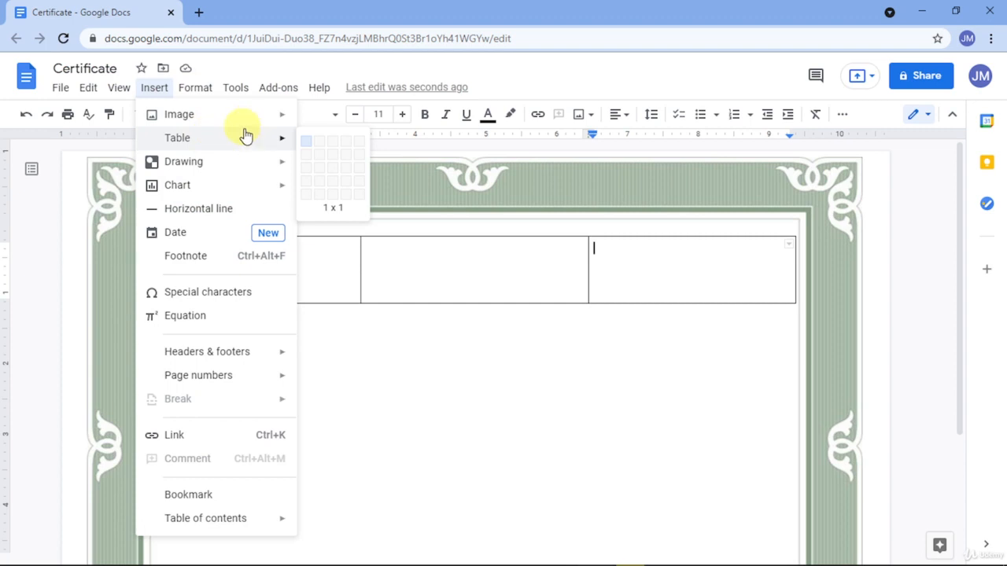
mouse_move(236, 119)
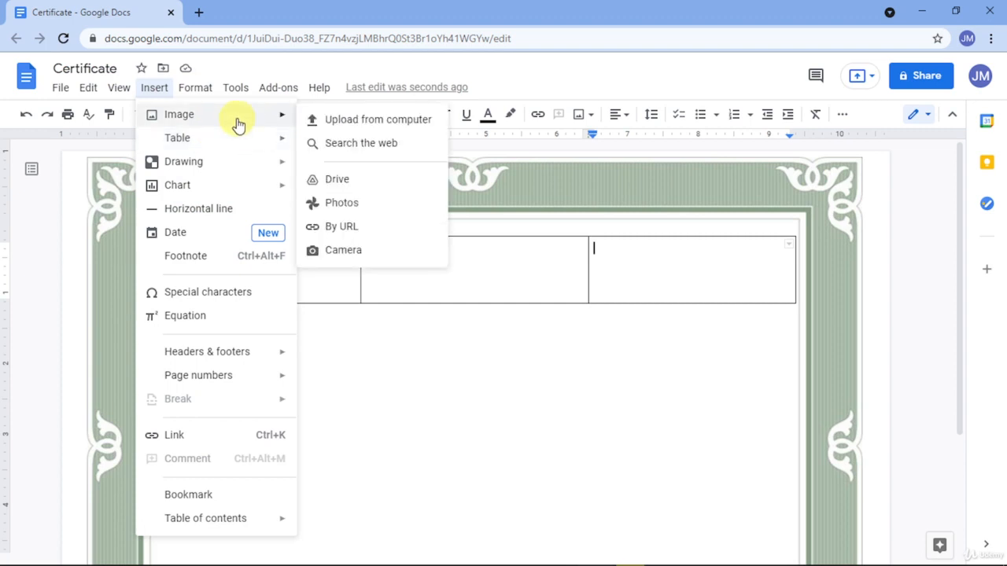
left_click(353, 128)
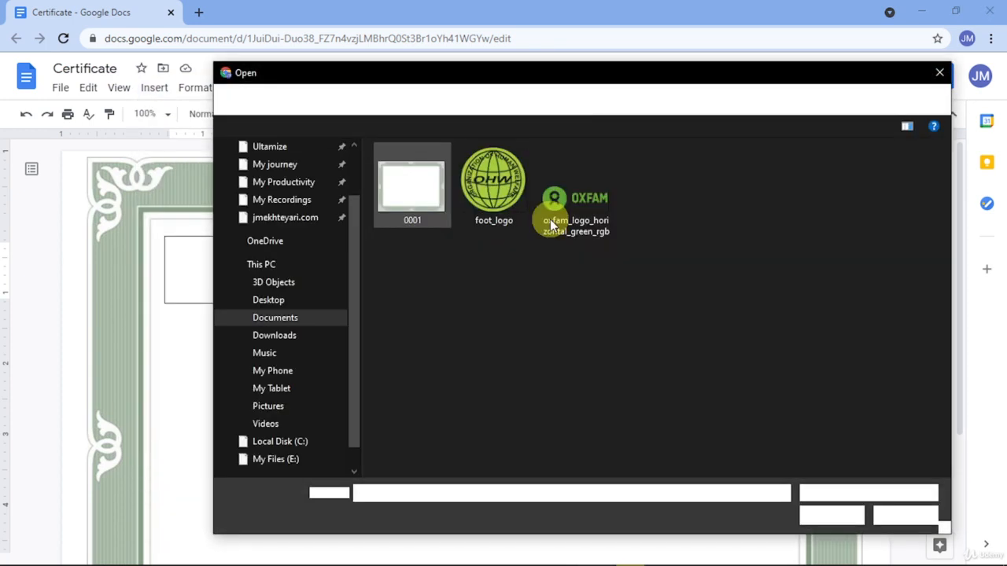
left_click(588, 226)
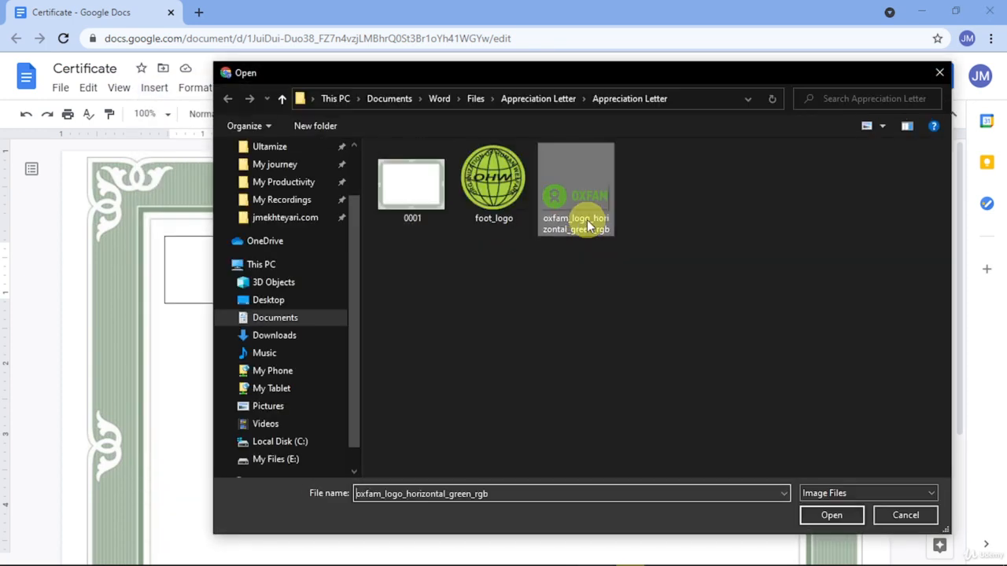
double_click(586, 225)
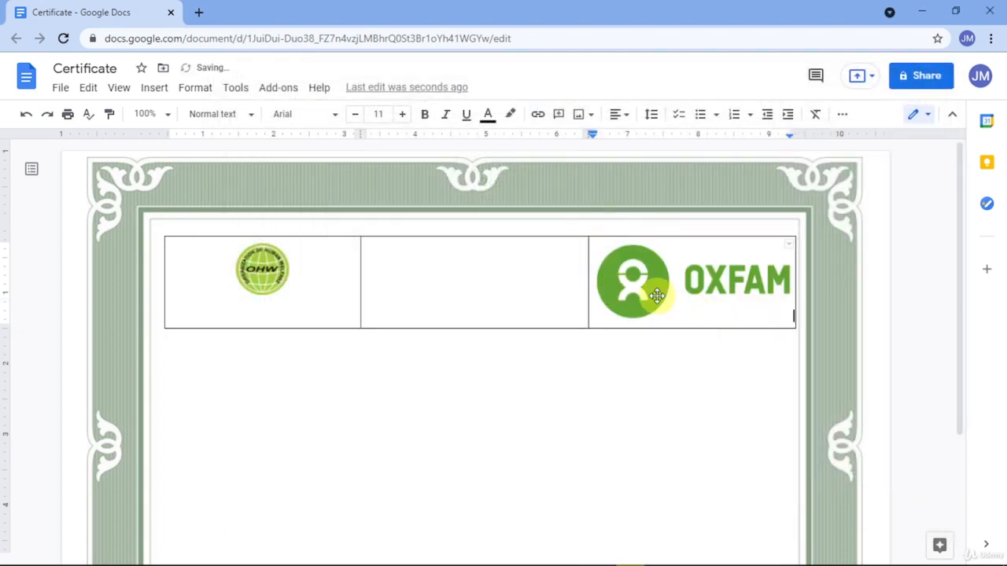
left_click(656, 296)
left_click_drag(792, 317, 718, 296)
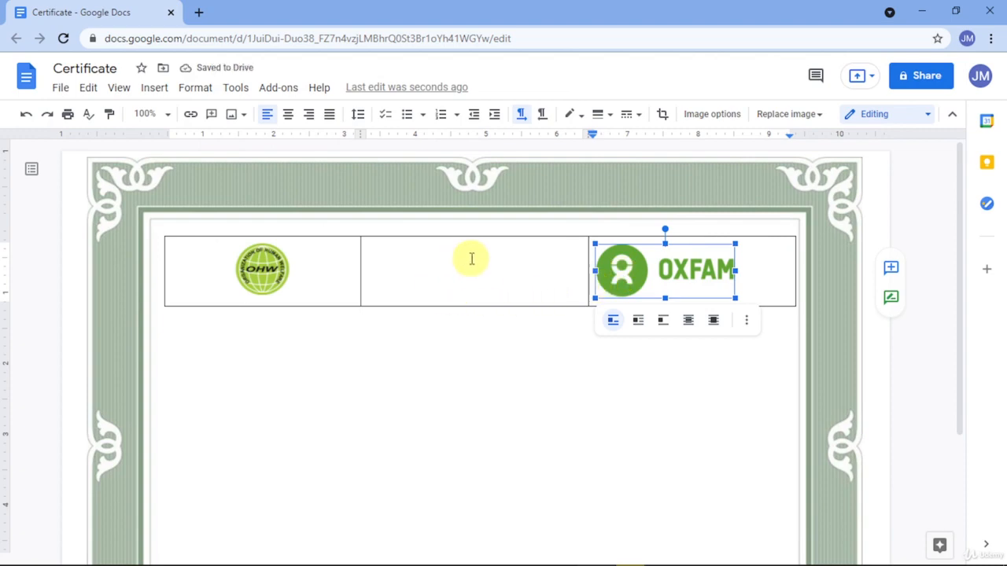
Step: Search the web for "lorem ipsum" in a new browser tab and open the lipsum.com generator site
left_click(197, 13)
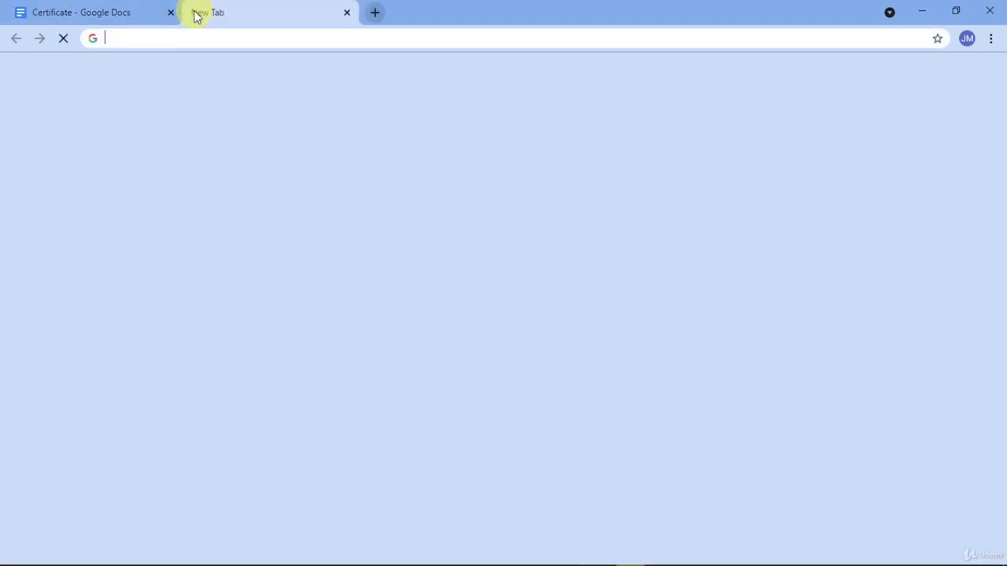
type("lorem")
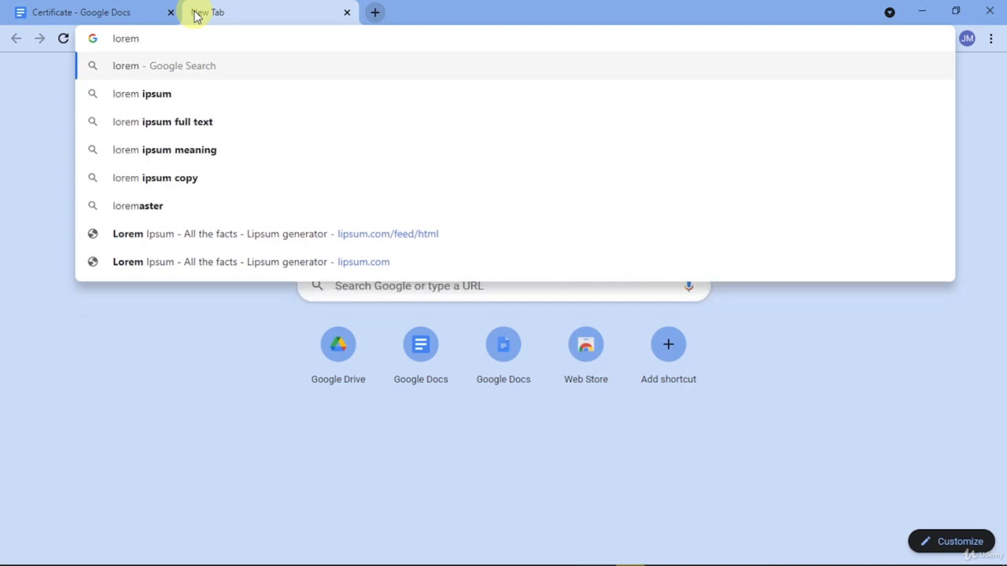
key("Up")
key("Down")
key("Down")
key("Return")
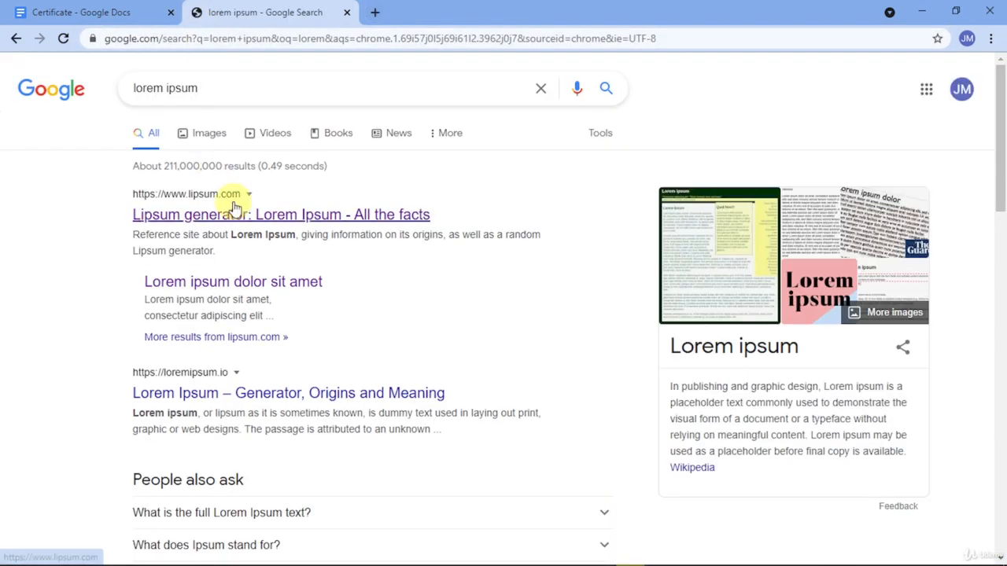
left_click(234, 210)
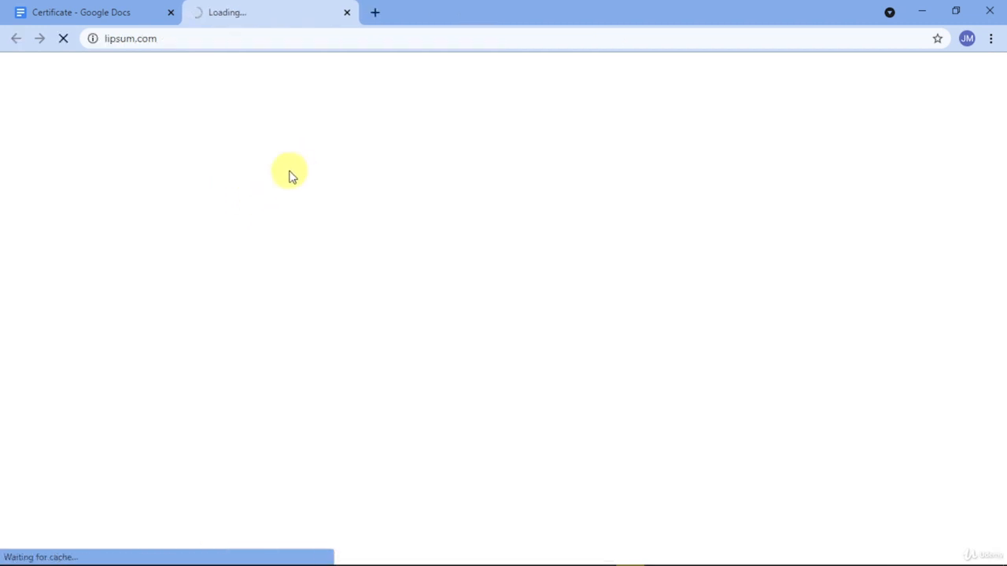
Step: Return to the Certificate document and add two rows below the logo row of the table
left_click(101, 15)
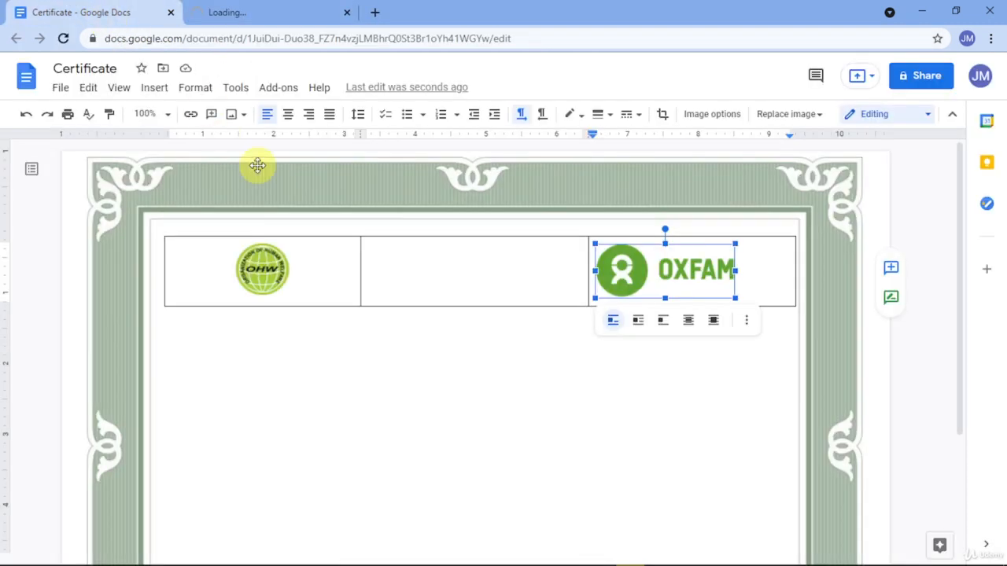
left_click(461, 265)
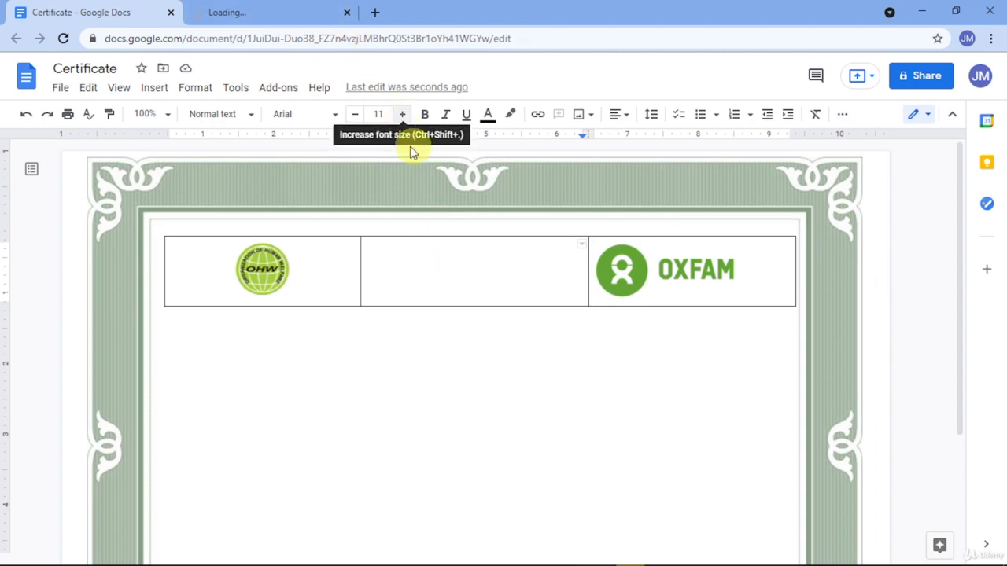
key("Tab")
key("Tab")
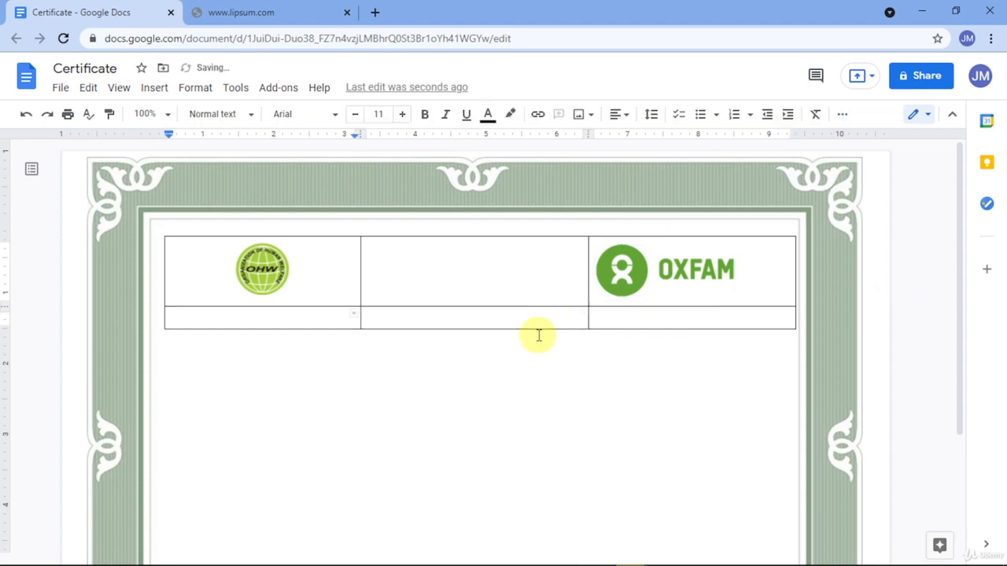
key("Tab")
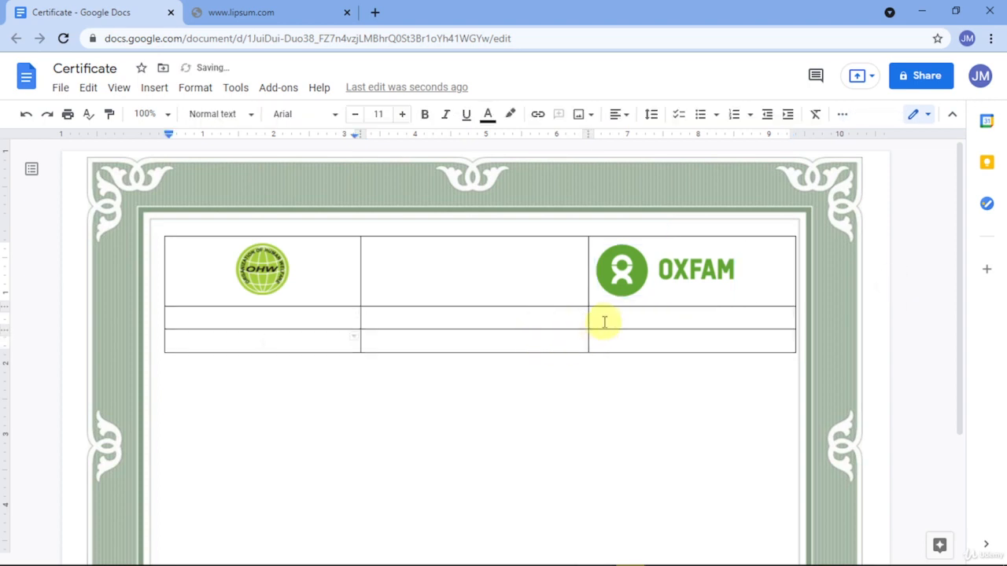
Step: Merge the three cells of the table's second row into a single cell
left_click_drag(604, 321, 352, 317)
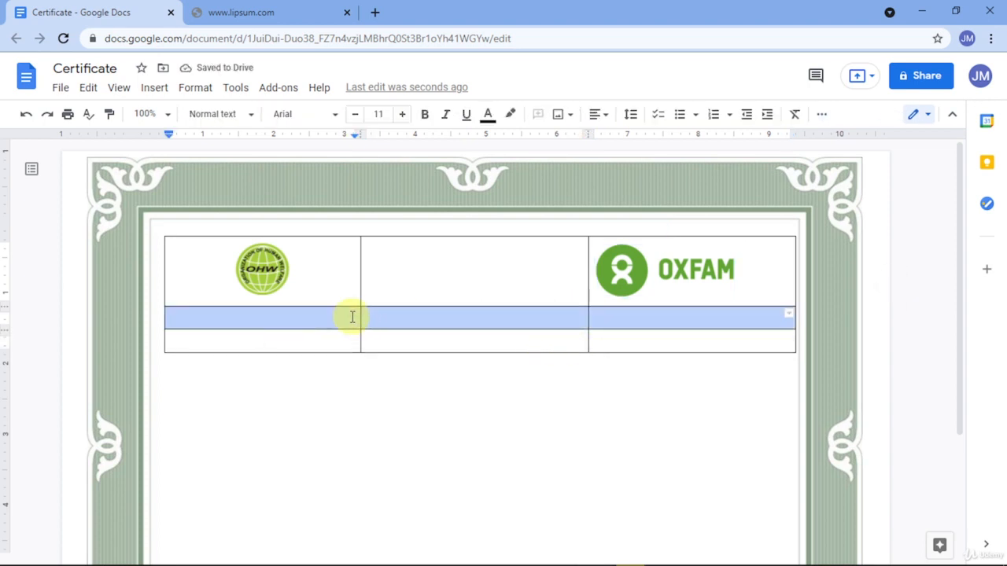
right_click(353, 317)
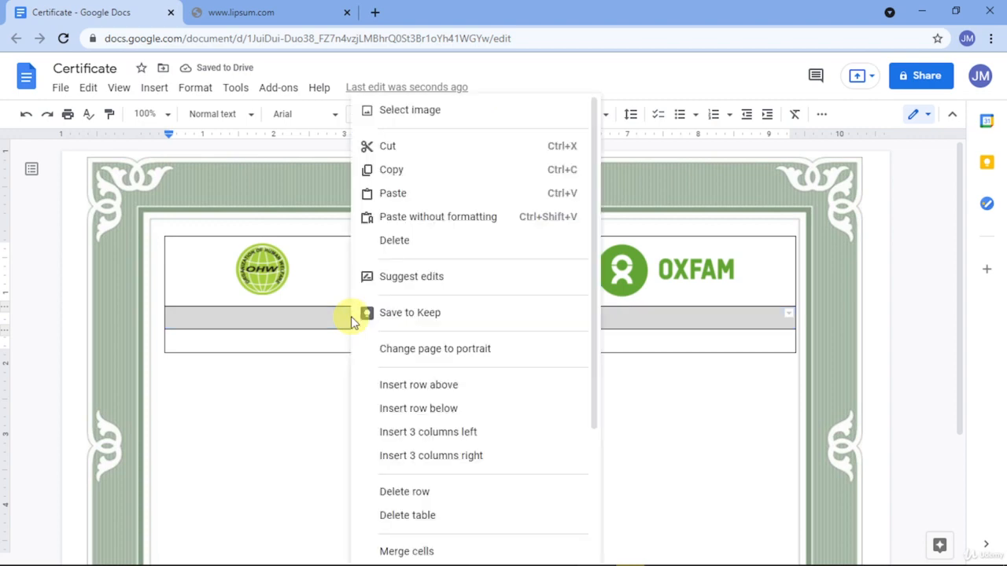
left_click(402, 551)
Step: Try reloading the lipsum.com page, and go back to the Certificate document
left_click(269, 9)
left_click(303, 368)
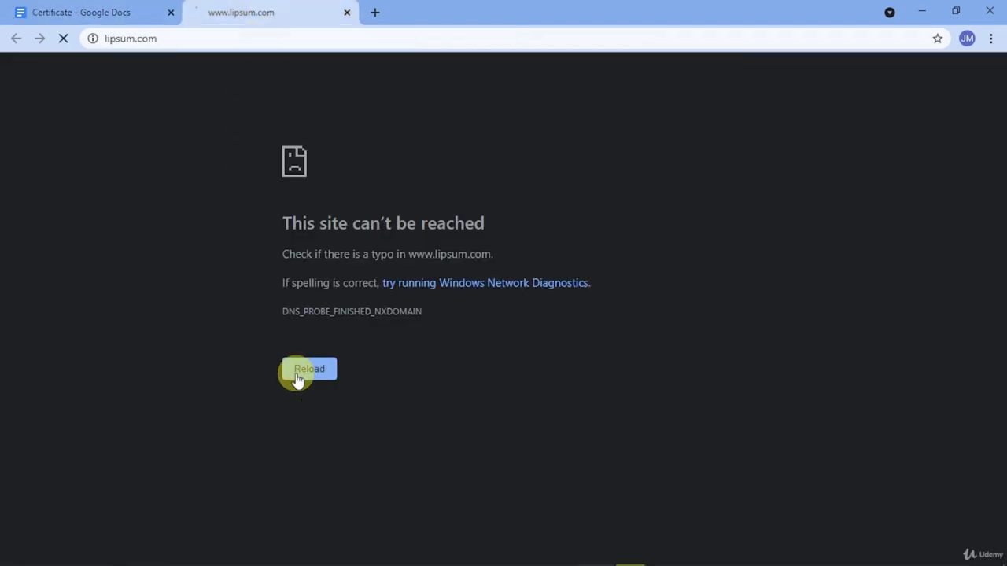
left_click(153, 12)
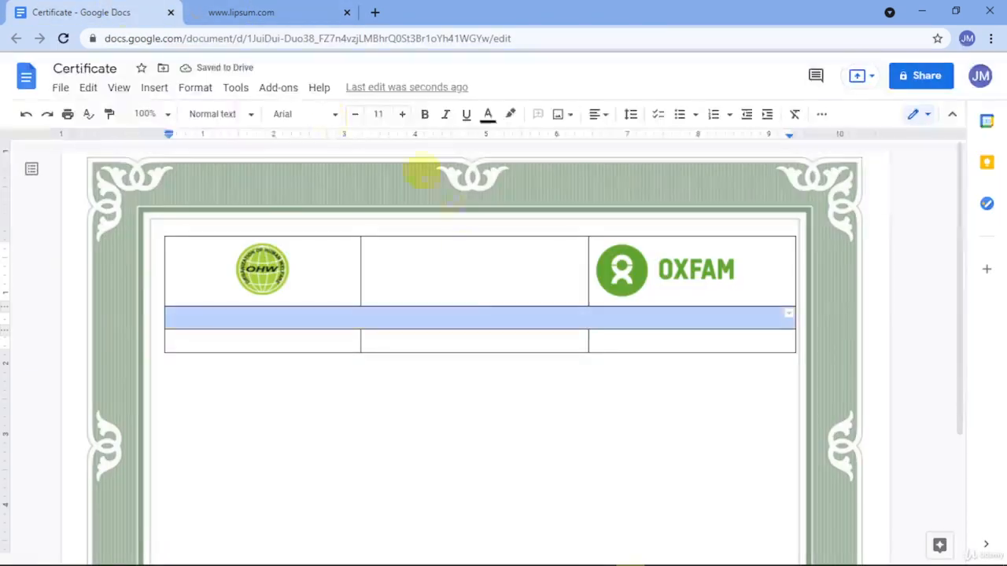
Step: Increase the height of the merged second row until the third row sits just above the inner edge of the lower border
left_click(428, 336)
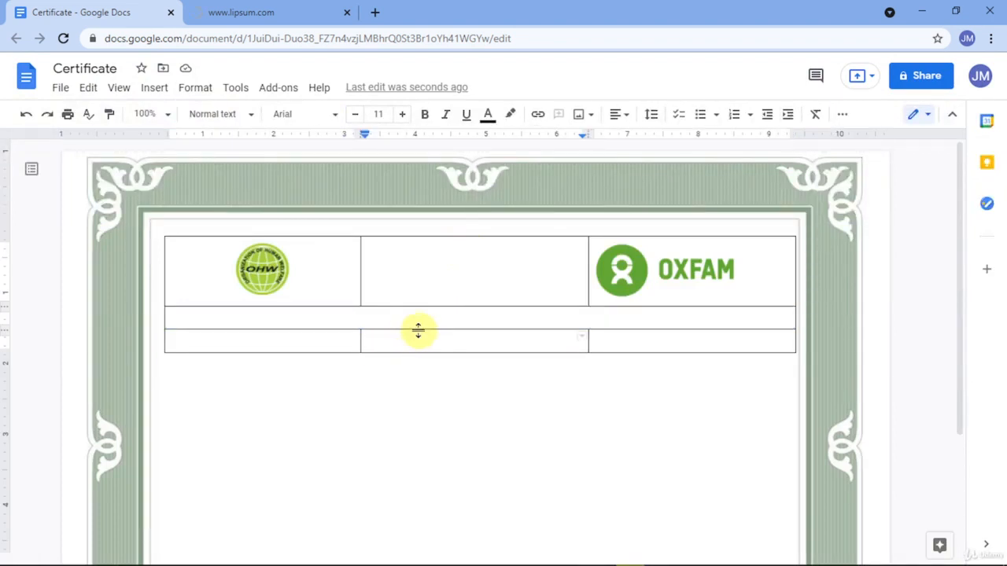
left_click_drag(417, 330, 425, 494)
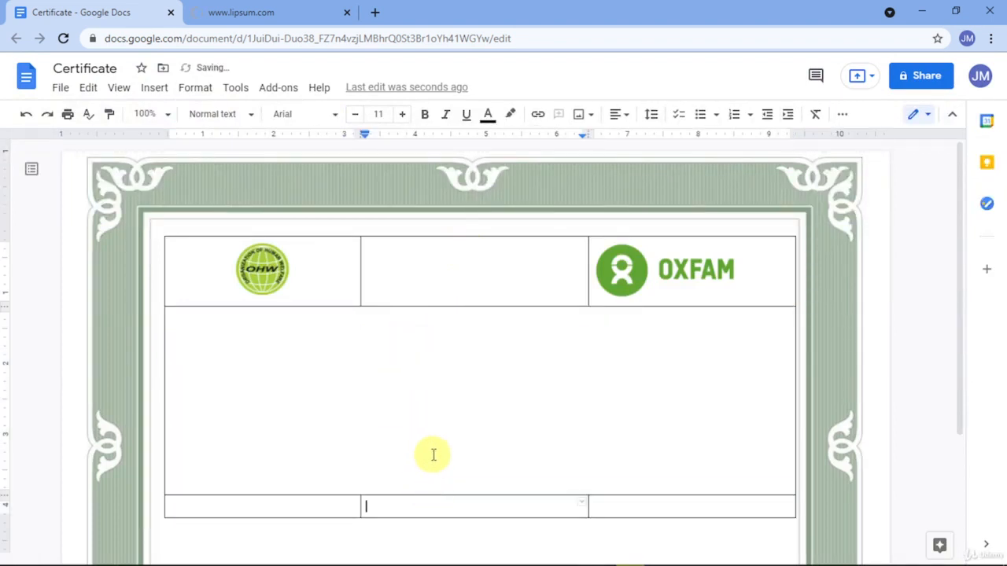
scroll(437, 453, "down", 2)
left_click_drag(438, 337, 438, 412)
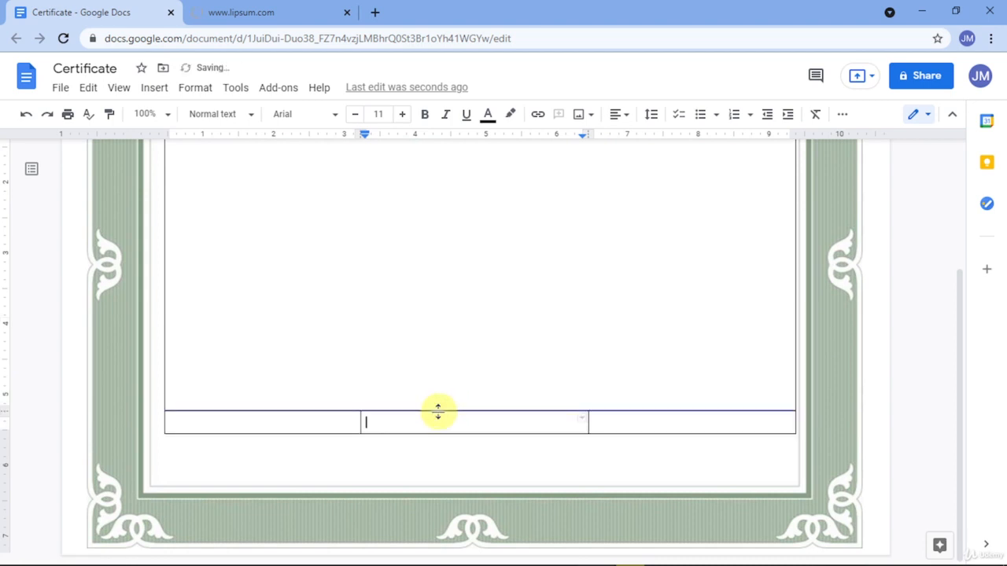
left_click(438, 412)
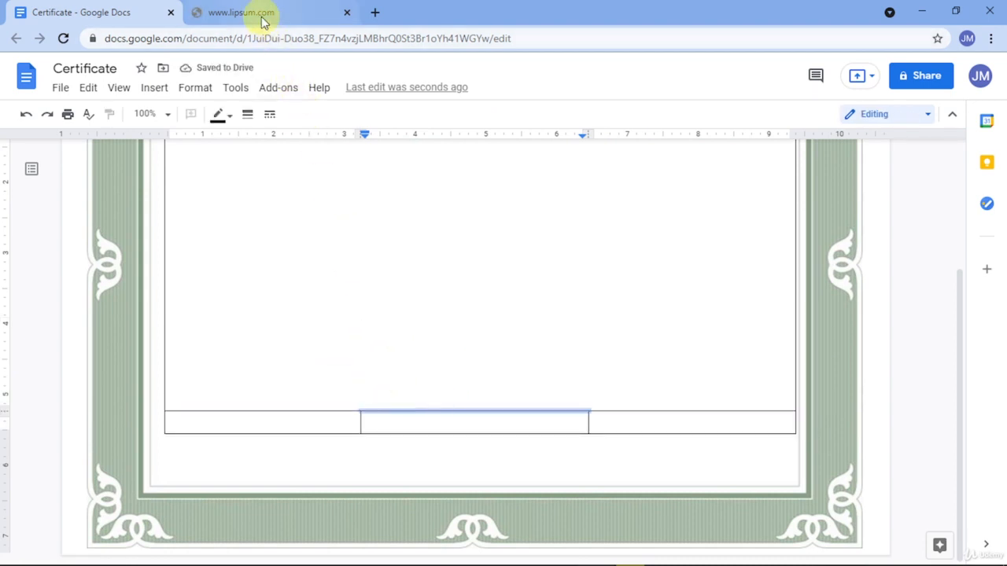
Step: Retry loading the lipsum.com generator page once more
left_click(263, 15)
left_click(307, 372)
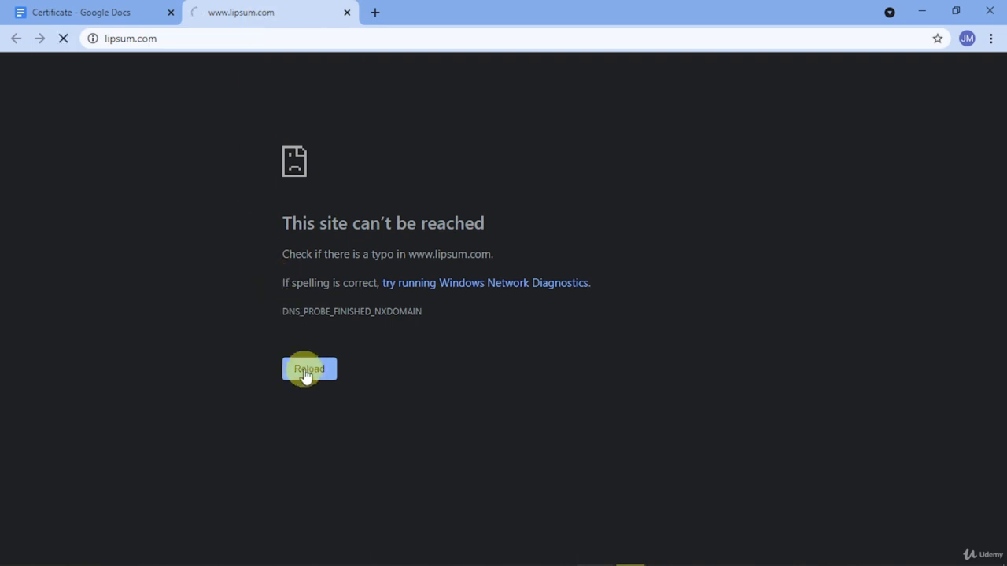
left_click(105, 9)
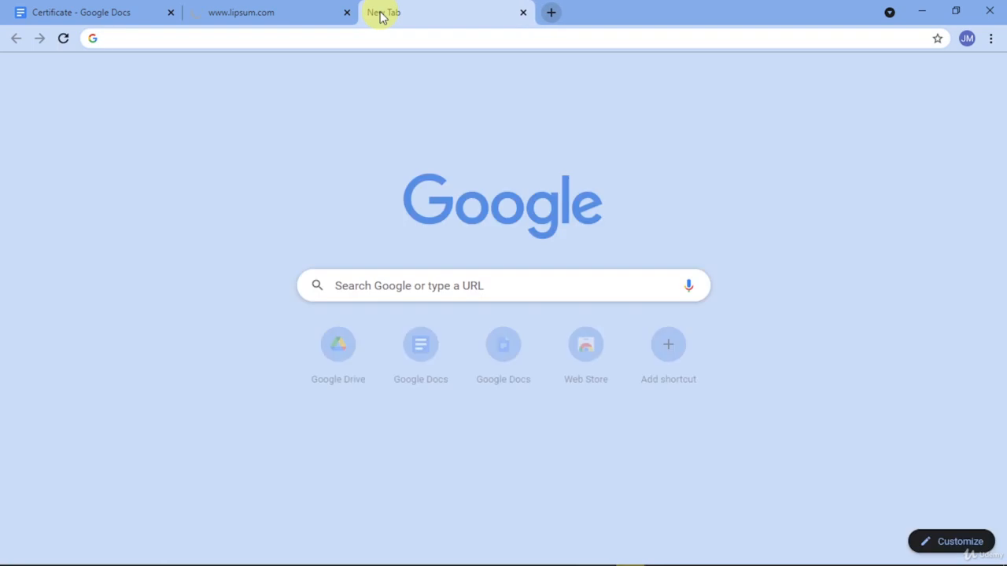
Step: Search the web for "lorem ipsum" in a new browser tab, open the loremipsum.io result separately and close the lipsum.com tab
type("lorem")
key("Return")
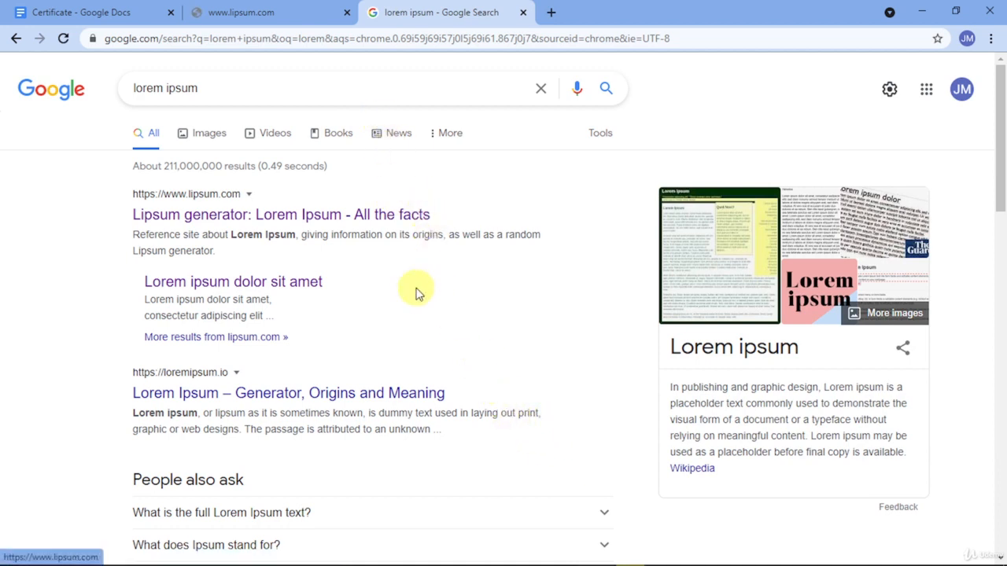
middle_click(383, 393)
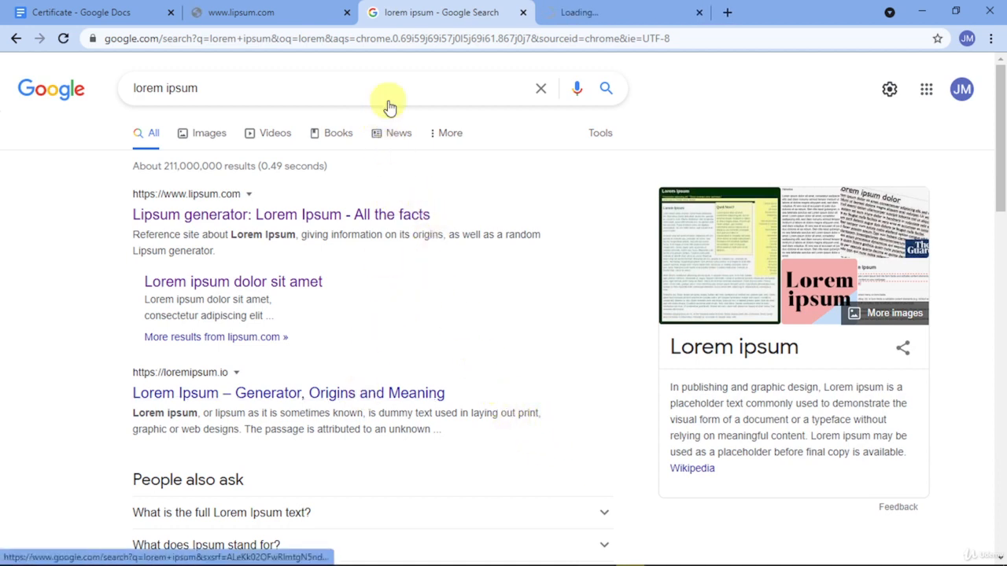
left_click(347, 13)
Step: Open the Wikipedia article on Lorem ipsum and the loremipzum.com text generator from the search results in background tabs
scroll(481, 157, "down", 3)
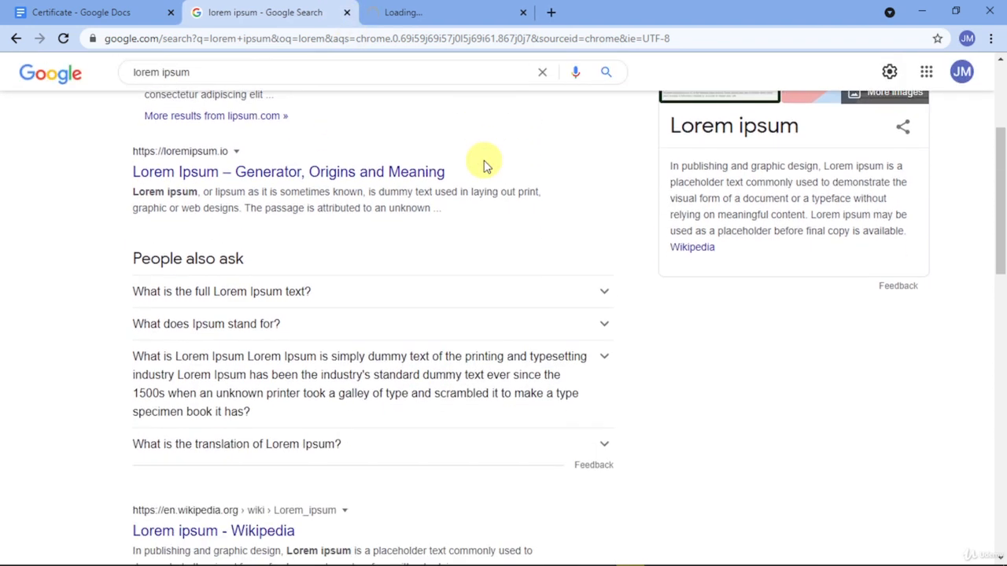
scroll(484, 165, "down", 2)
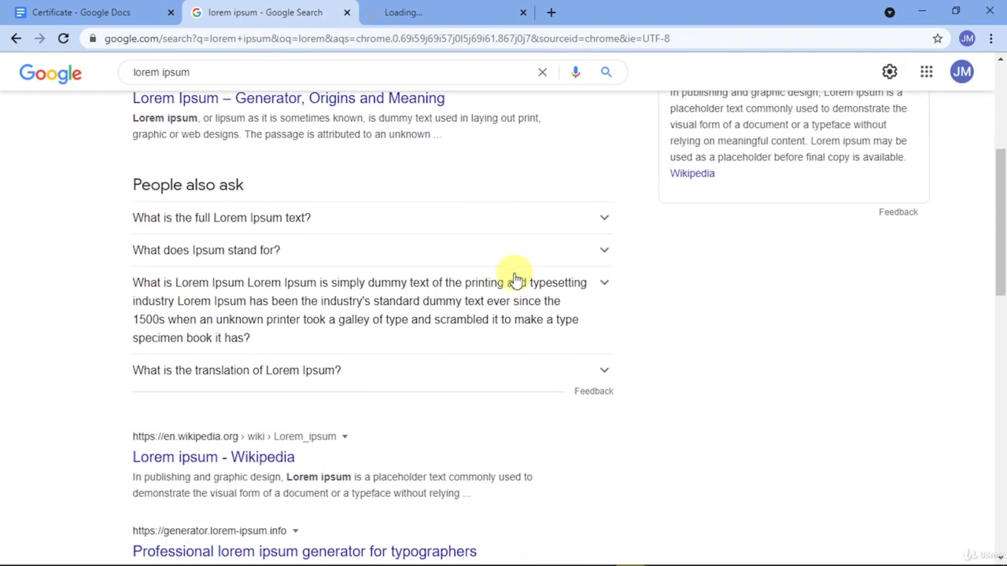
scroll(518, 301, "down", 2)
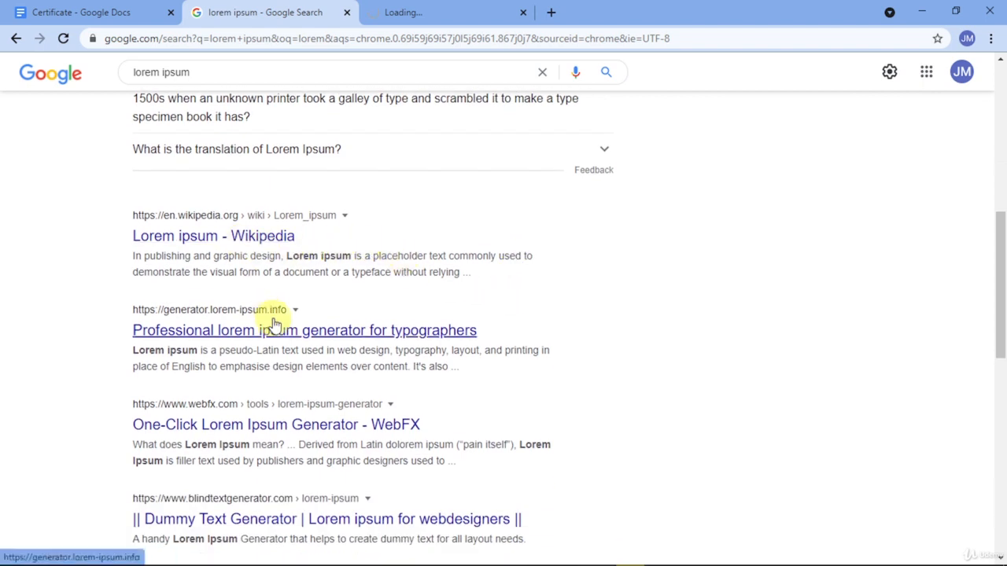
middle_click(237, 238)
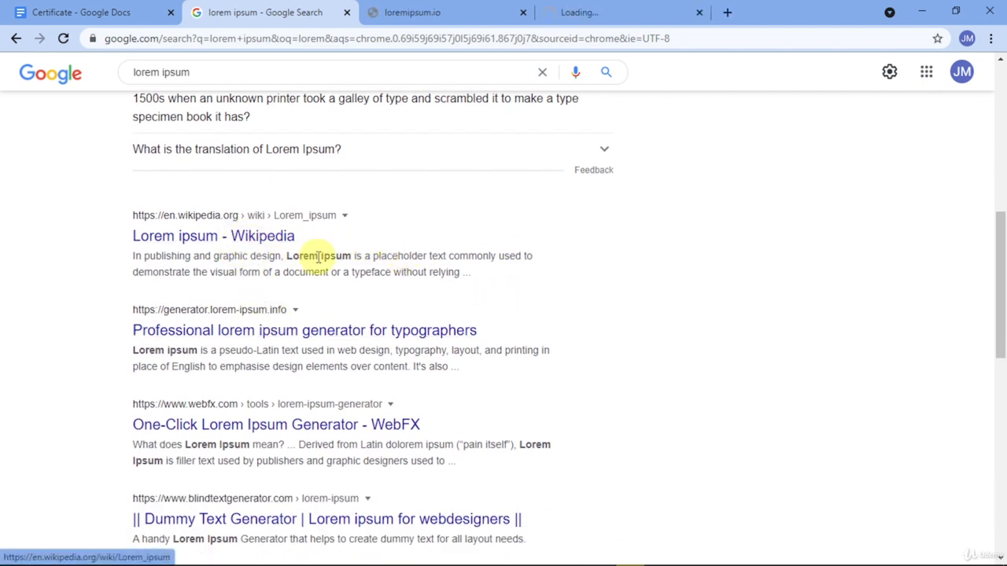
scroll(385, 221, "down", 1)
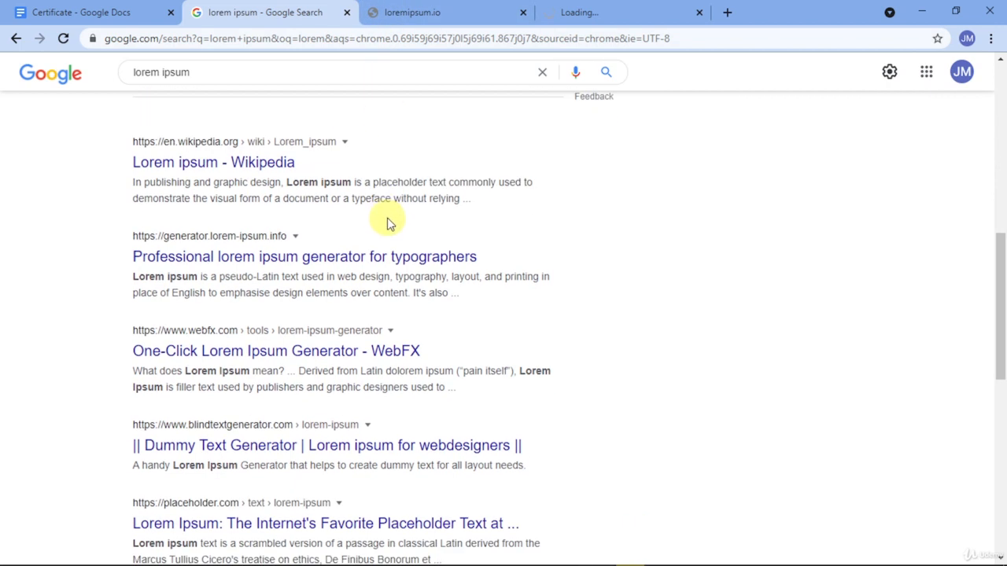
scroll(386, 236, "down", 2)
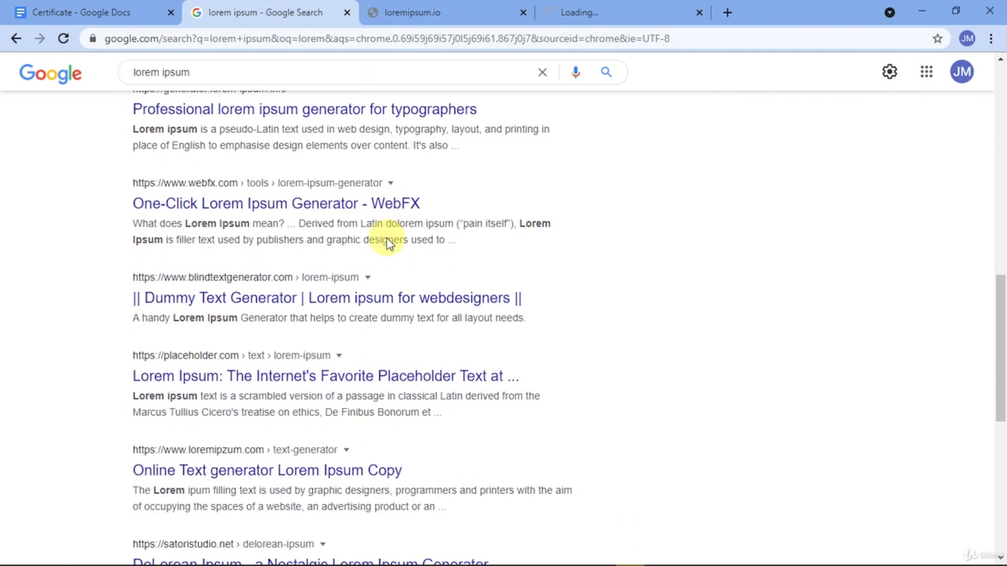
scroll(386, 237, "down", 2)
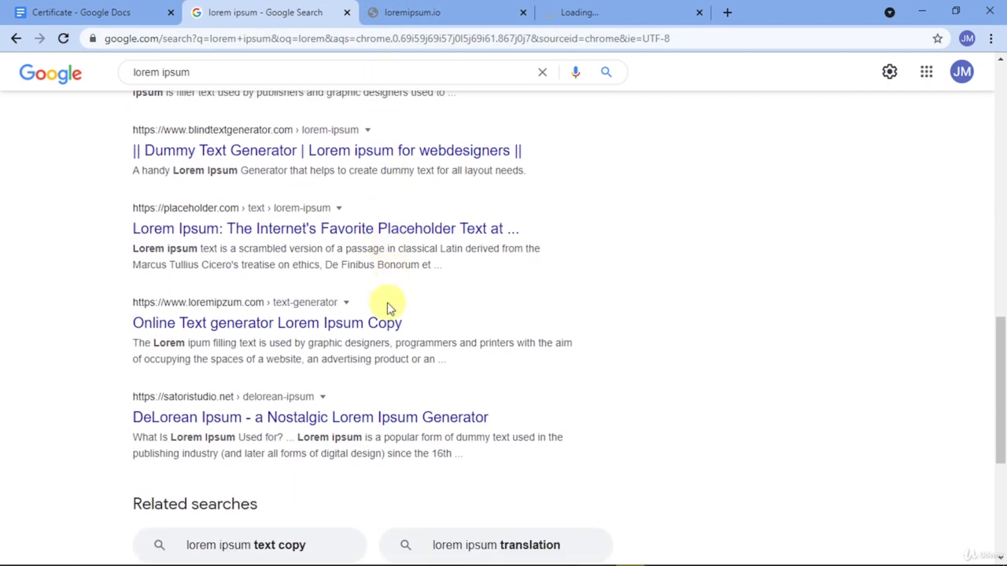
left_click(378, 337, "ctrl")
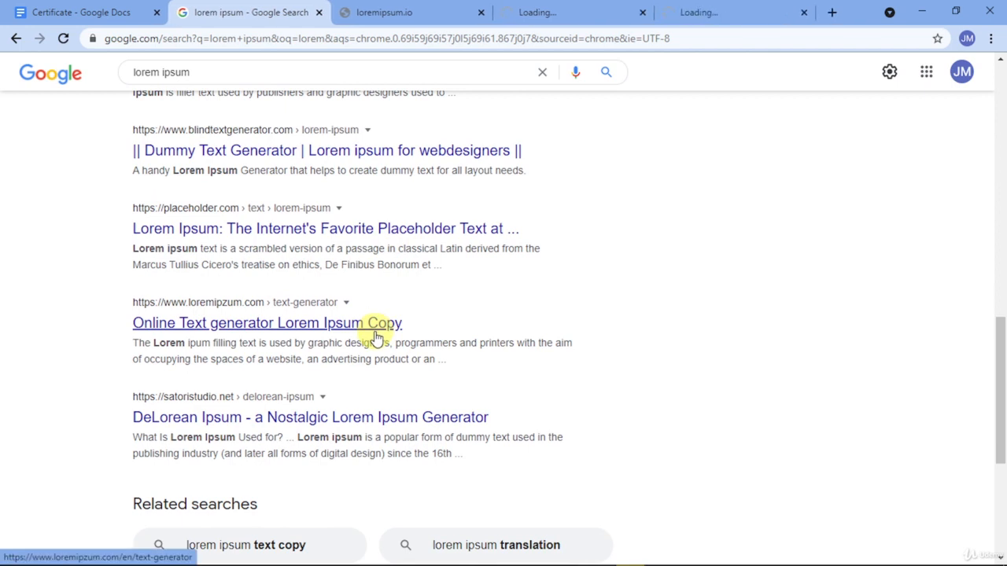
scroll(377, 336, "down", 2)
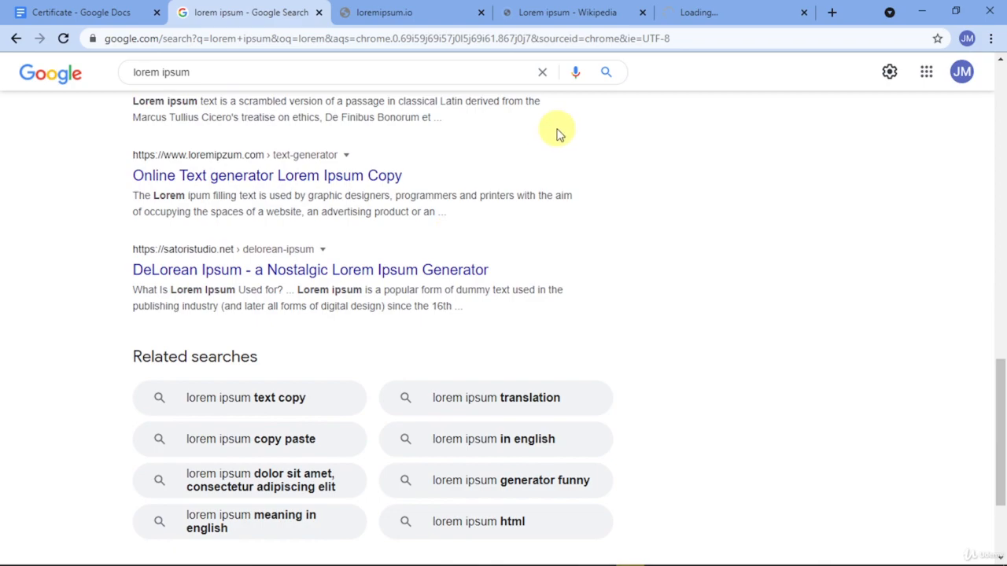
Step: Close the search and loremipsum.io tabs and copy "Lorem ipsum dolor sit amet" from the Wikipedia article's example text
key("ctrl+w")
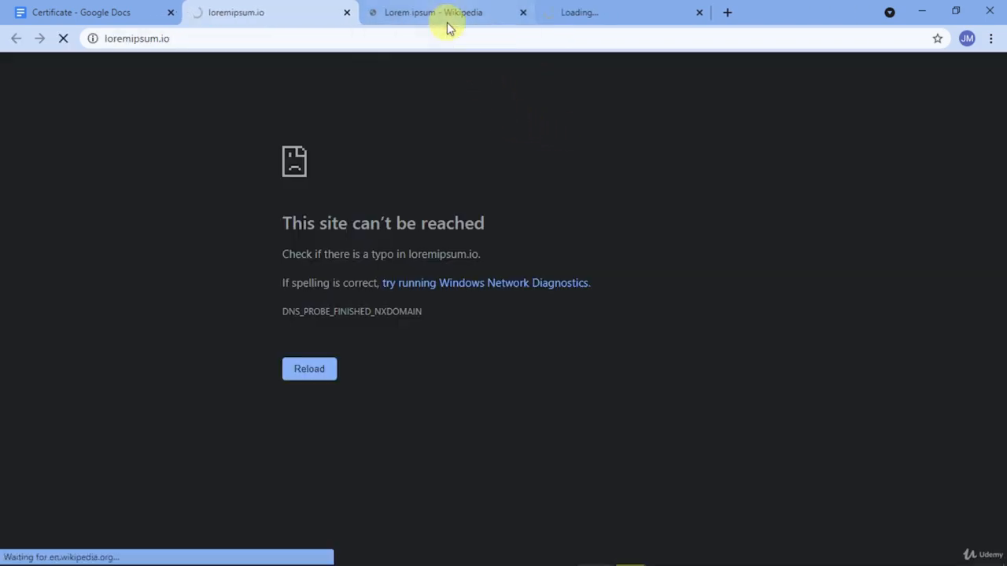
key("ctrl+w")
scroll(370, 259, "down", 5)
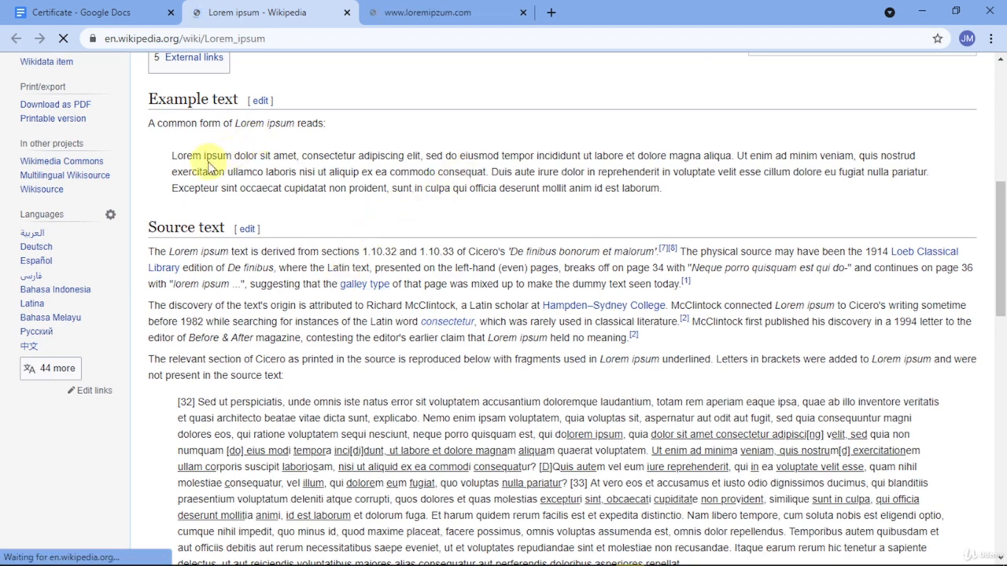
left_click_drag(170, 155, 272, 156)
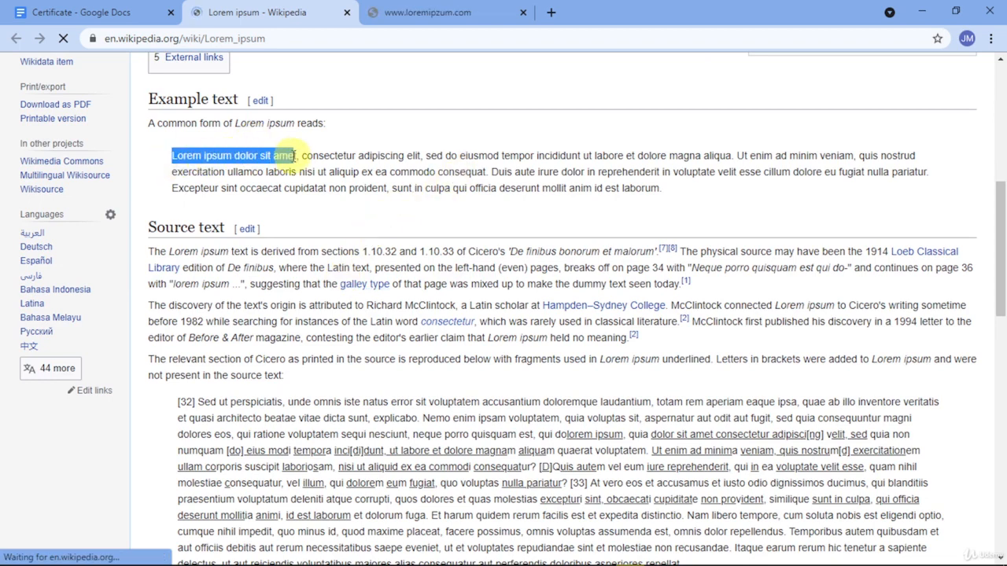
Step: Paste "Lorem ipsum dolor sit amet" into the middle cell between the two logos in the Certificate document
left_click(60, 8)
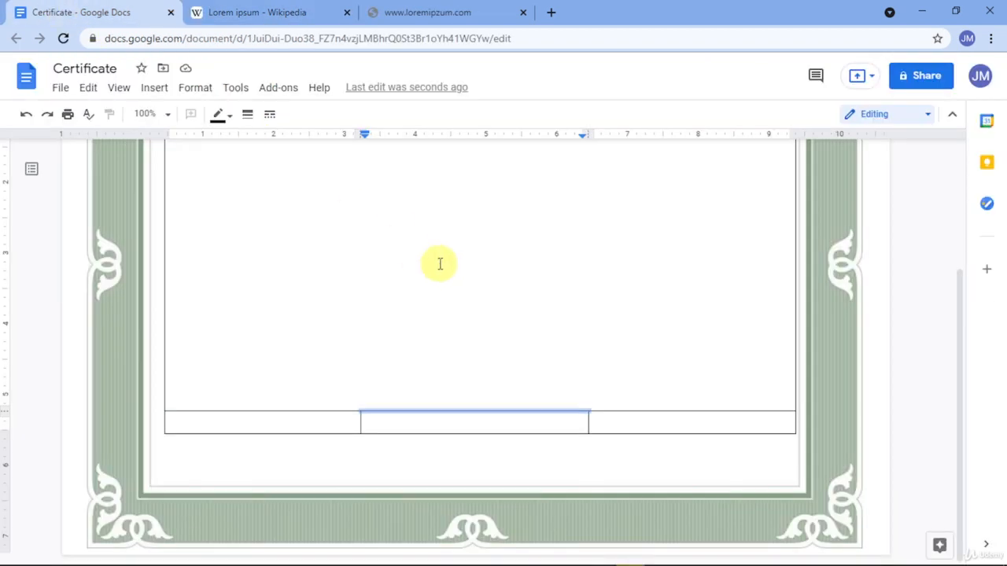
scroll(440, 263, "up", 4)
left_click(446, 277)
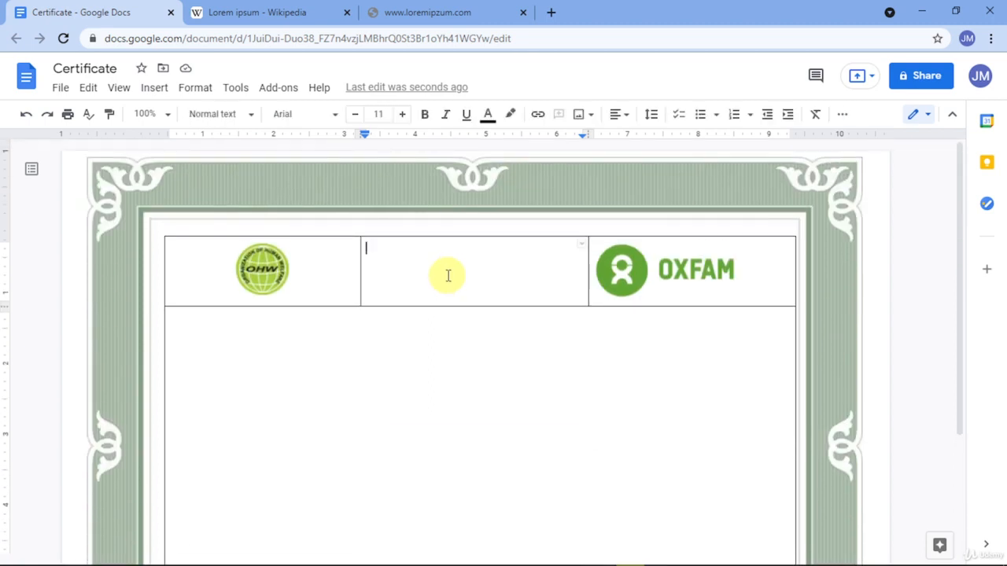
type("Lorem ipsum dolor sit amet")
right_click(448, 274)
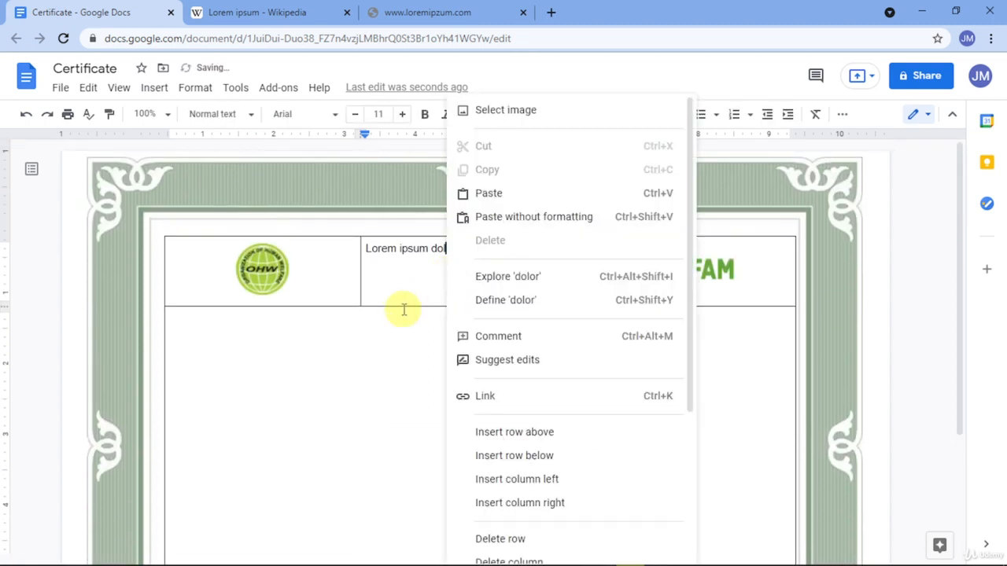
scroll(498, 341, "down", 2)
scroll(520, 256, "up", 2)
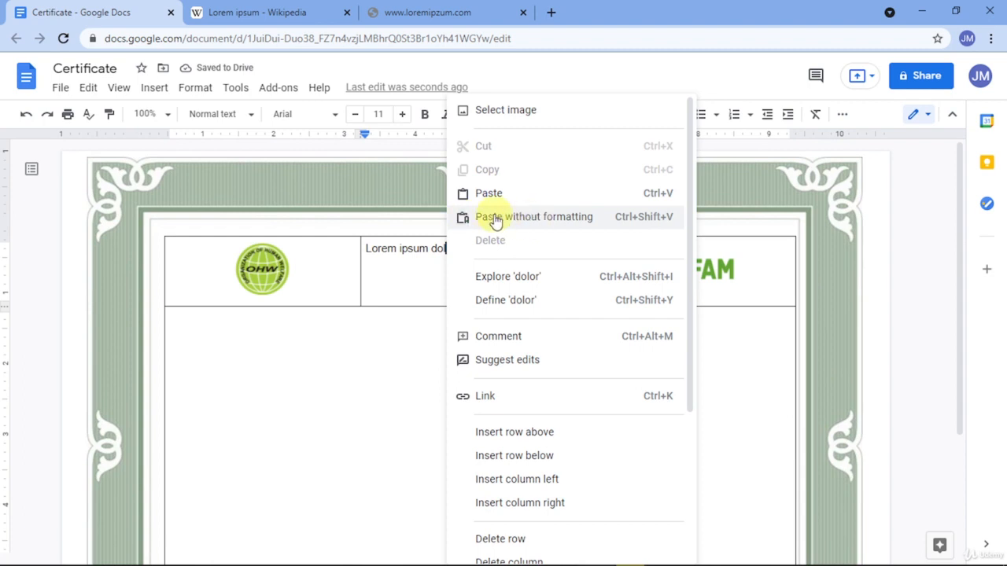
left_click(427, 272)
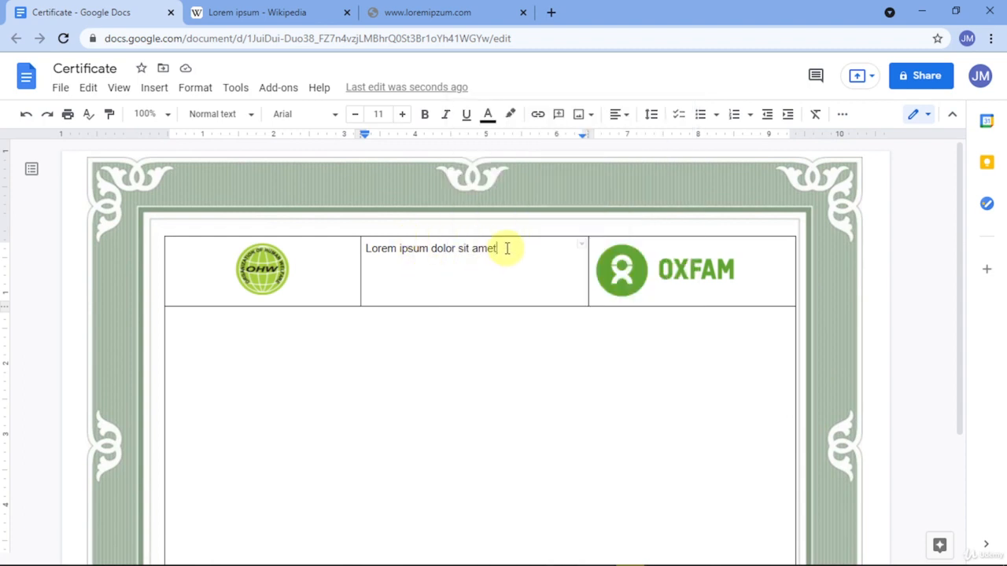
Step: Close the loremipzum.com tab and return to the example text in the Wikipedia article
left_click(422, 22)
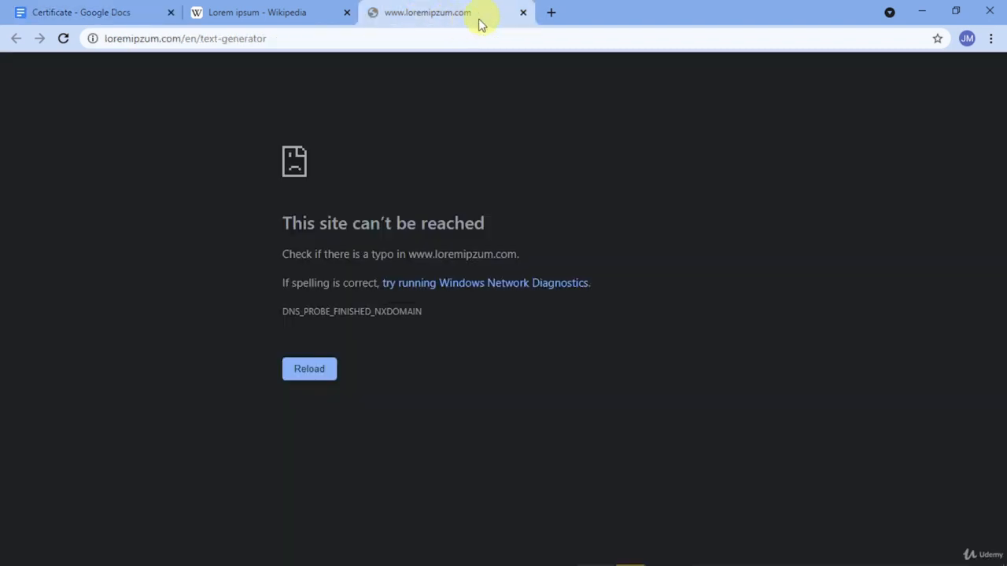
left_click(521, 13)
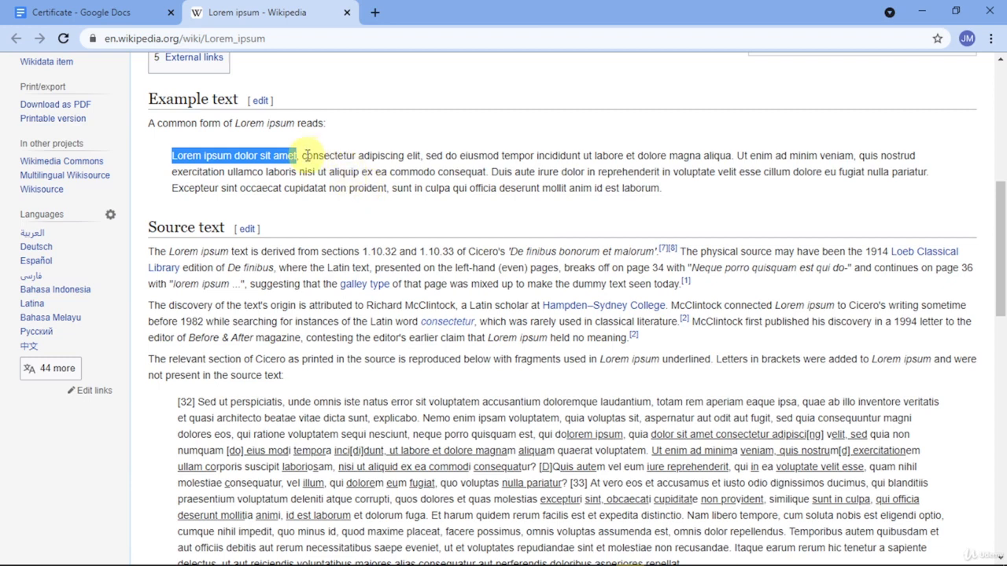
Step: Copy "consectetur adipiscing elit," from the Wikipedia example text and paste it as the second line in the certificate's middle header cell
left_click_drag(303, 155, 421, 155)
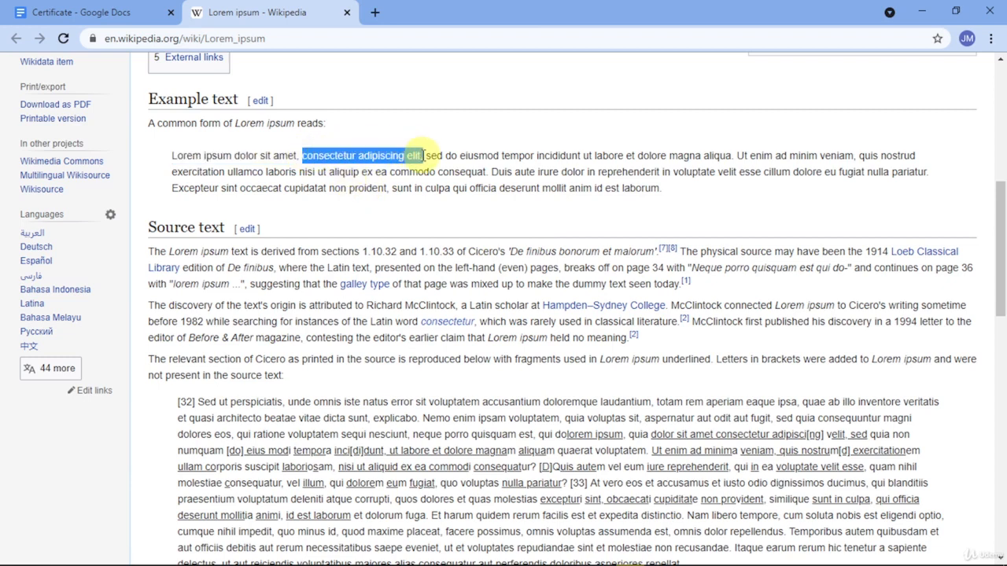
left_click(65, 17)
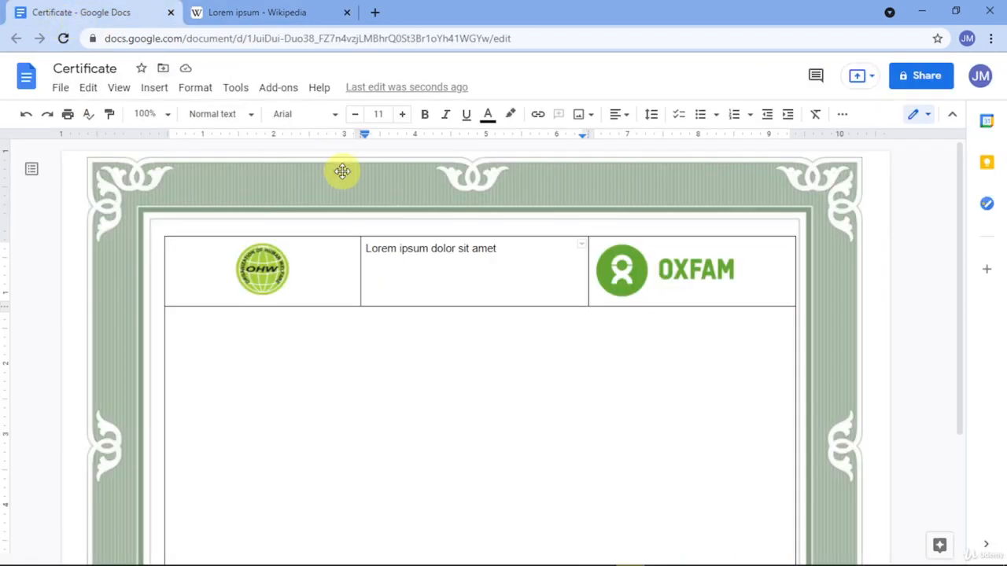
type("consectetur adipiscing elit,")
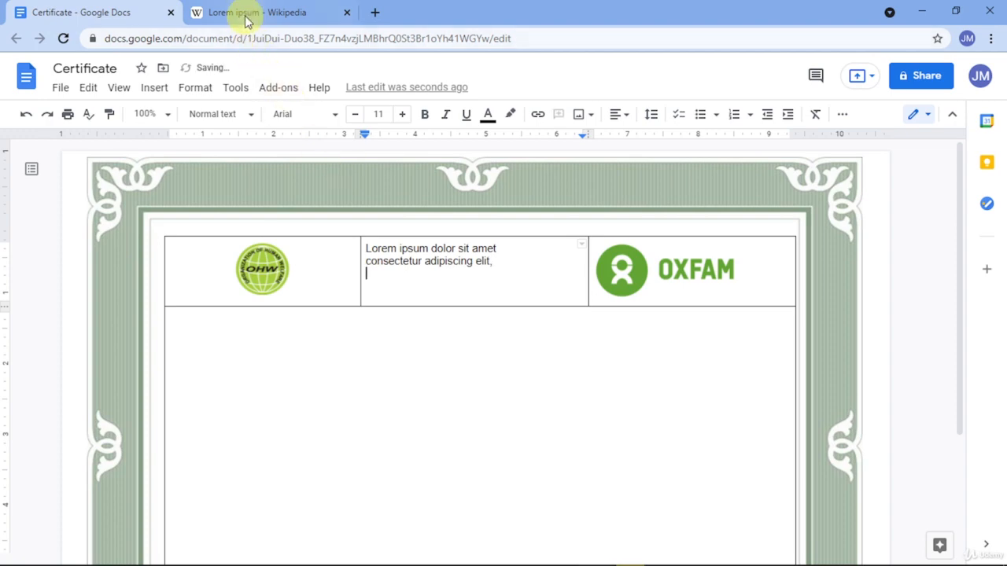
Step: Copy "sed do eiusmod tempor incididunt" from the Wikipedia example text and paste it as the third line of the certificate's middle header cell
left_click(246, 14)
left_click_drag(426, 155, 593, 155)
key("ctrl+c")
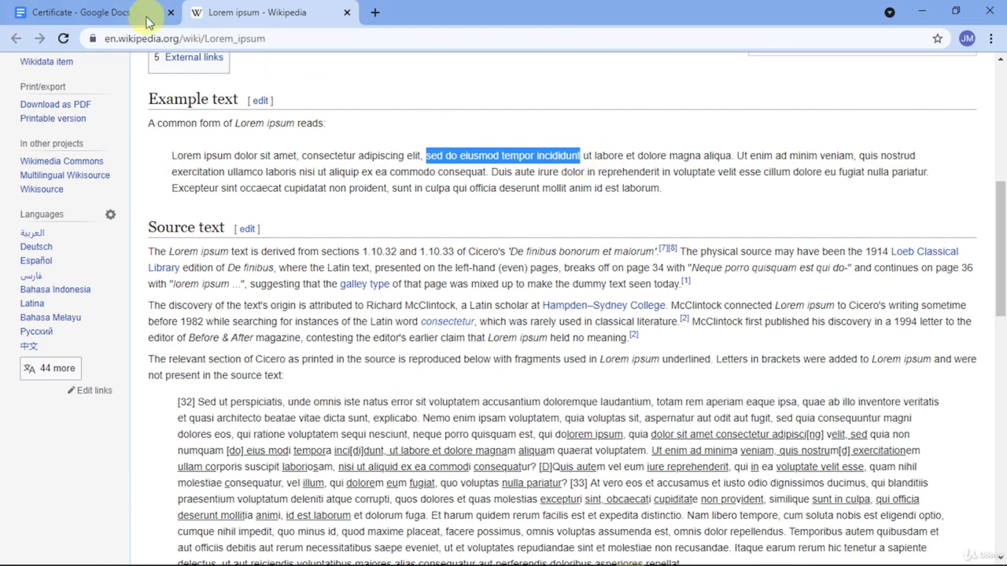
left_click(135, 14)
key("Return")
key("ctrl+v")
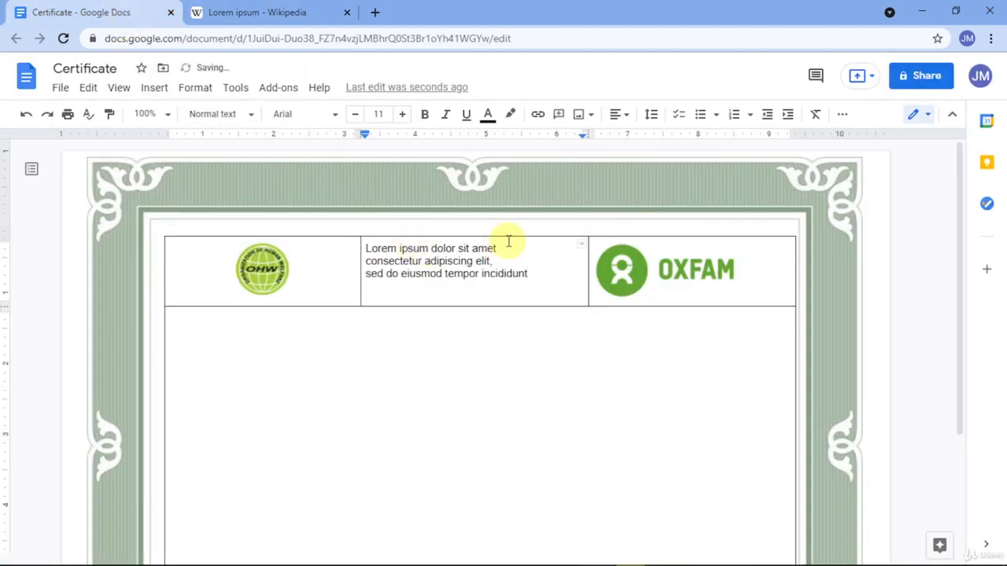
Step: Make the three lines of text between the logos bold and centre them in their cell
left_click_drag(519, 277, 378, 249)
key("ctrl+b")
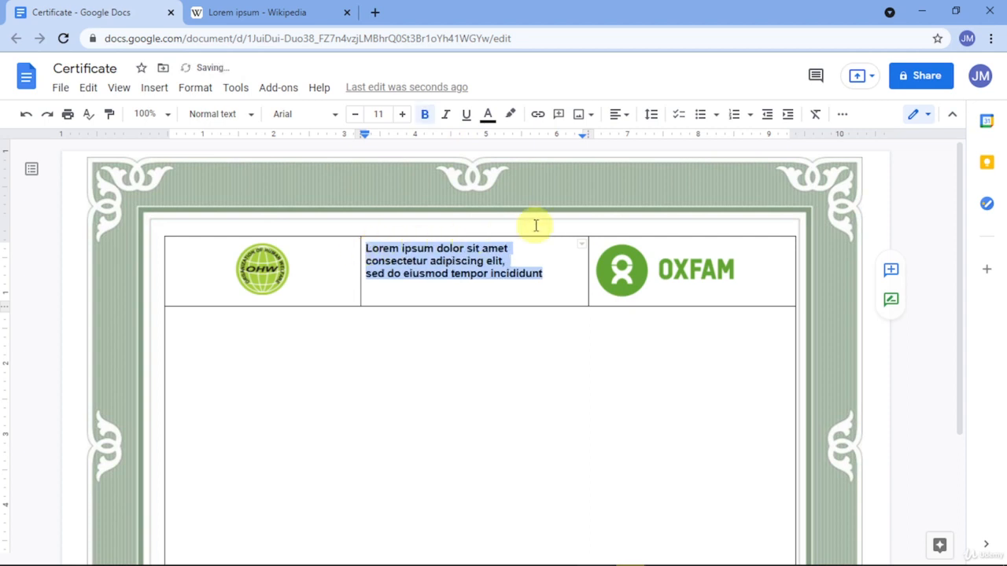
left_click(617, 115)
left_click(582, 149)
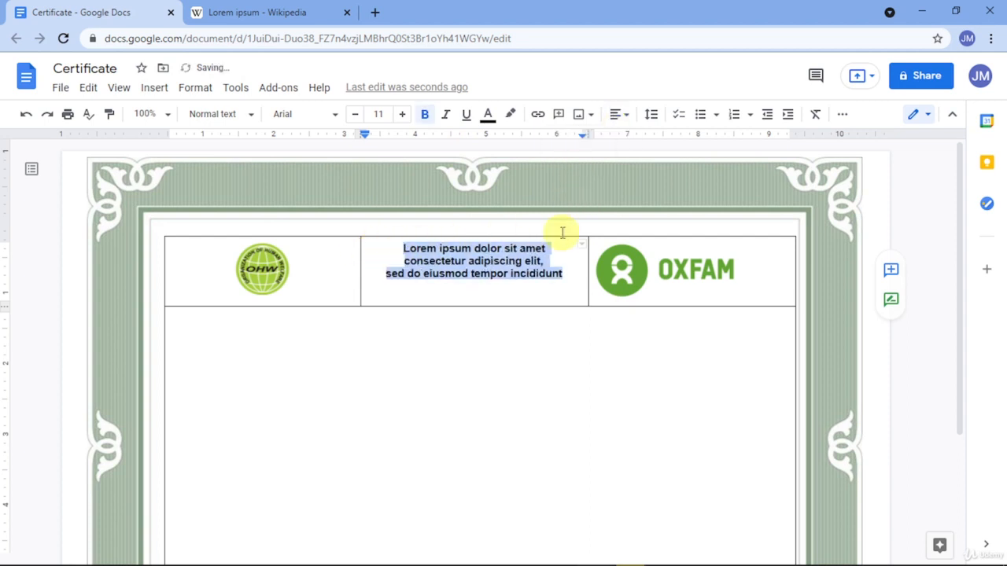
Step: Copy the full Lorem ipsum example paragraph from the Wikipedia article and paste it into the certificate's merged middle row
left_click(503, 321)
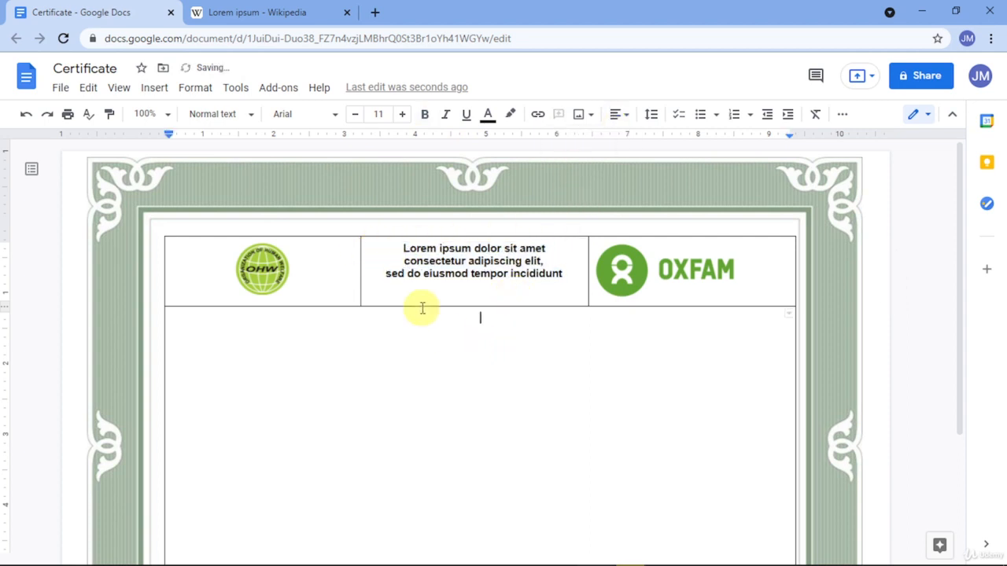
left_click(273, 12)
left_click(659, 193)
left_click_drag(659, 194, 175, 157)
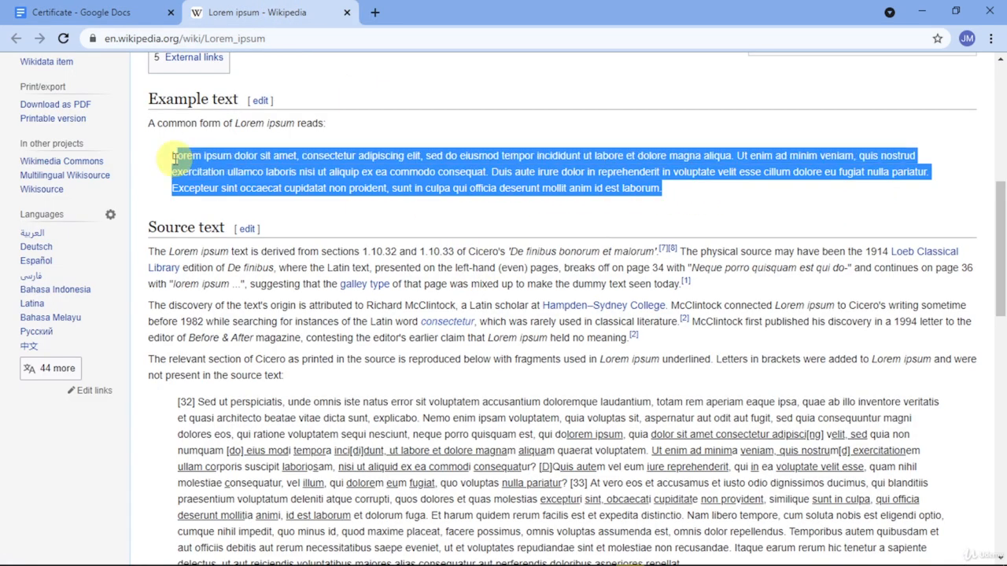
left_click(135, 13)
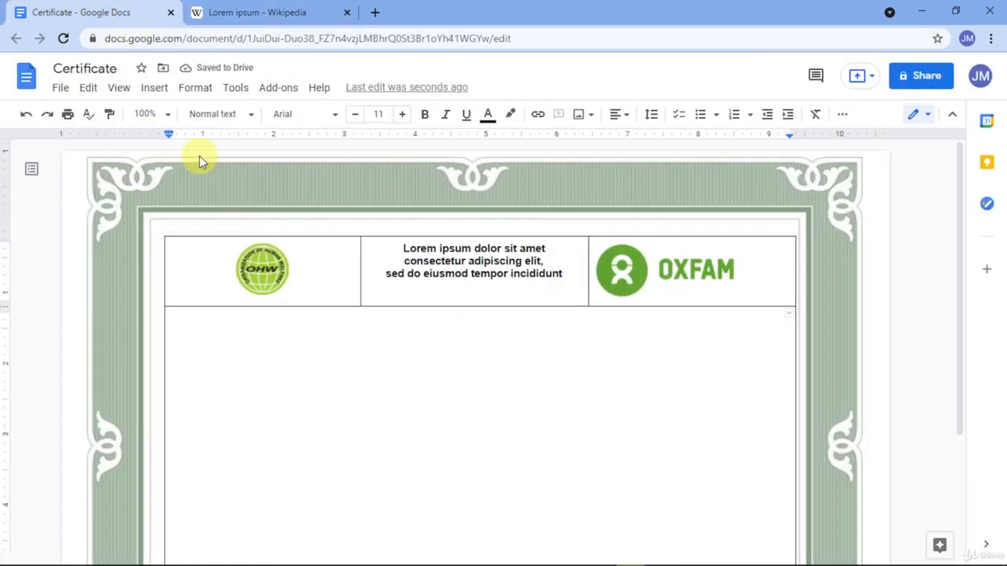
left_click(310, 326)
key("ctrl+v")
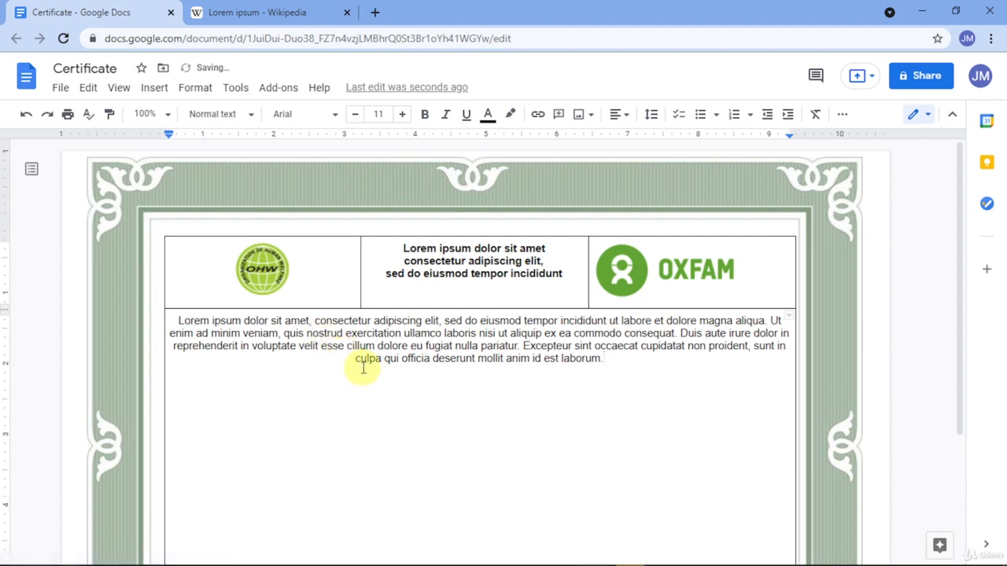
Step: Justify the Lorem ipsum paragraph in the merged row and insert blank lines above it
left_click(618, 115)
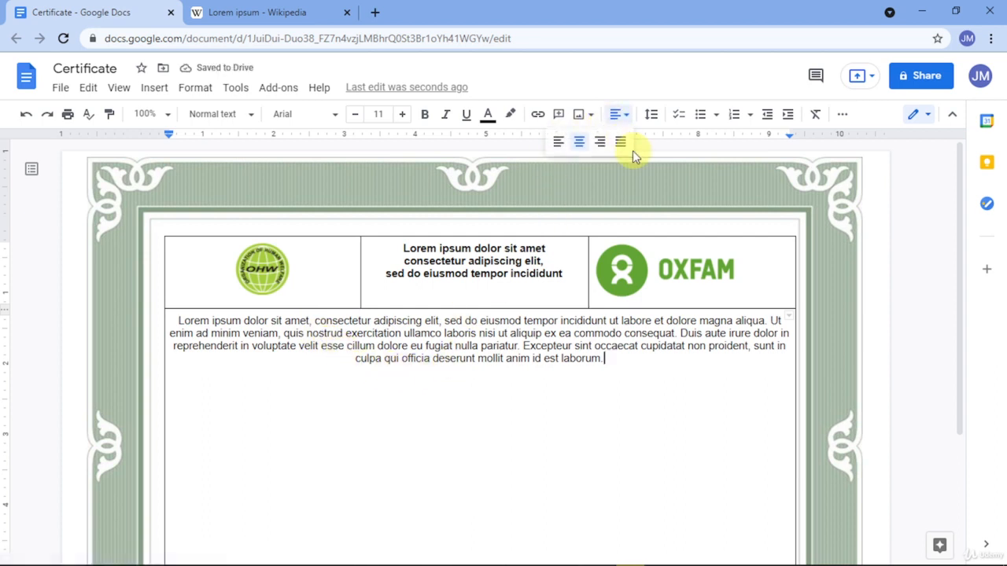
left_click(621, 142)
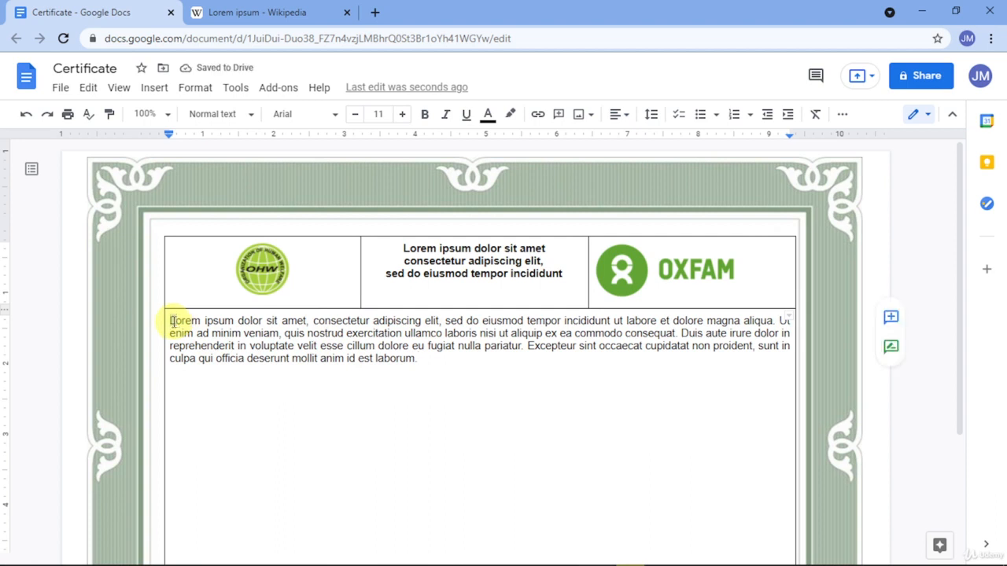
key("Return")
key("Return")
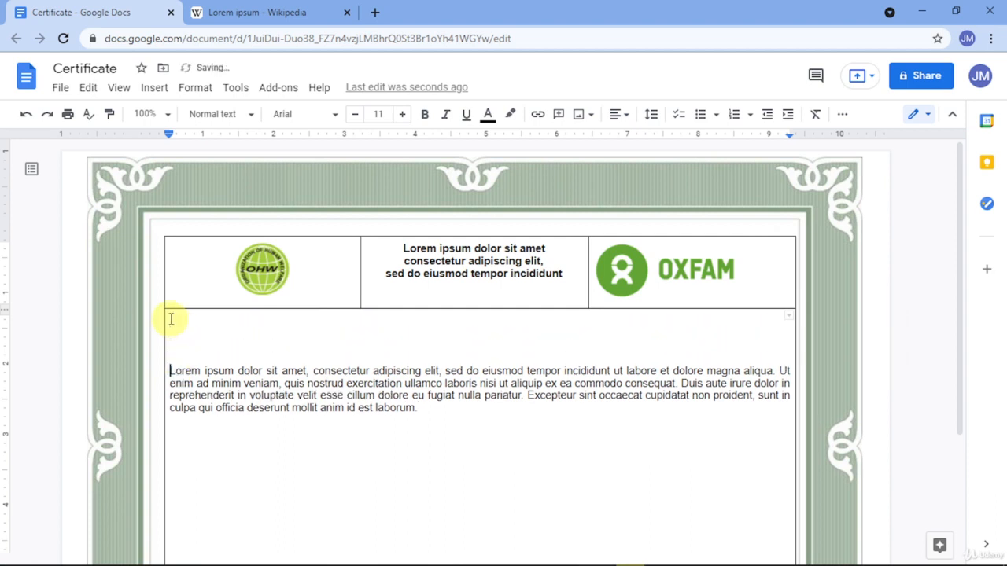
Step: Increase the font size of the Lorem ipsum paragraph in the merged row to 17
left_click_drag(416, 407, 192, 376)
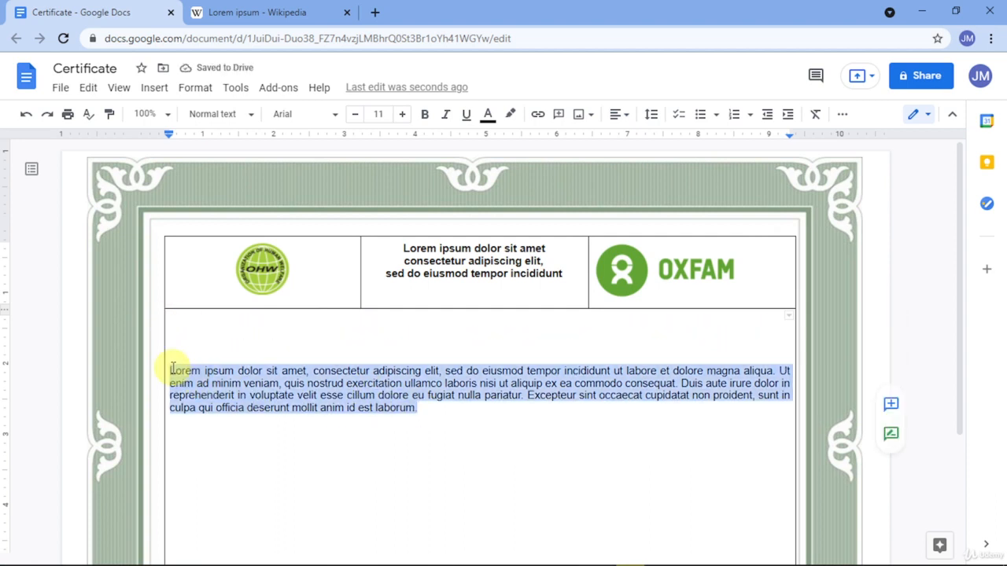
left_click(402, 114)
left_click(402, 114)
left_click(402, 114)
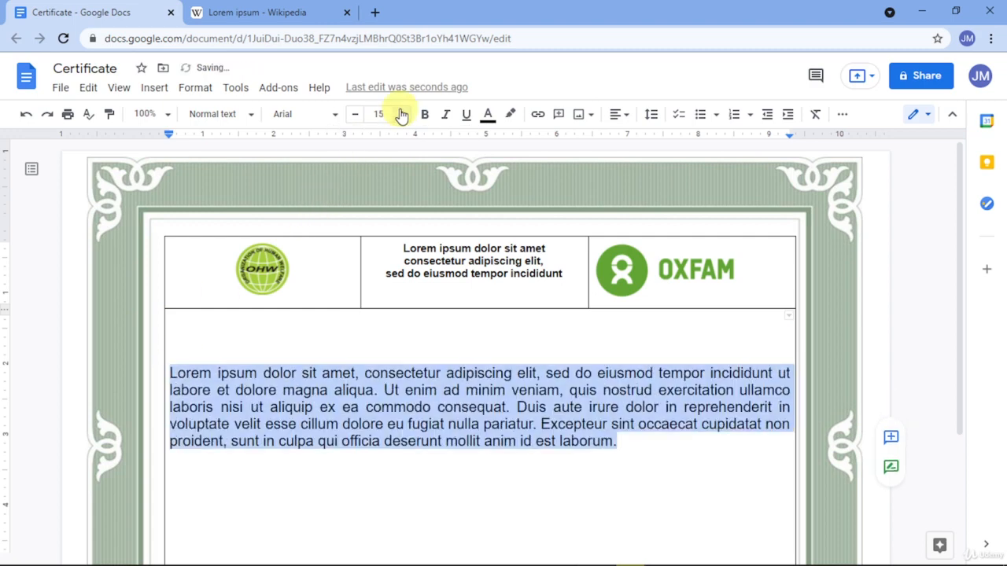
left_click(401, 114)
left_click(402, 114)
left_click(402, 114)
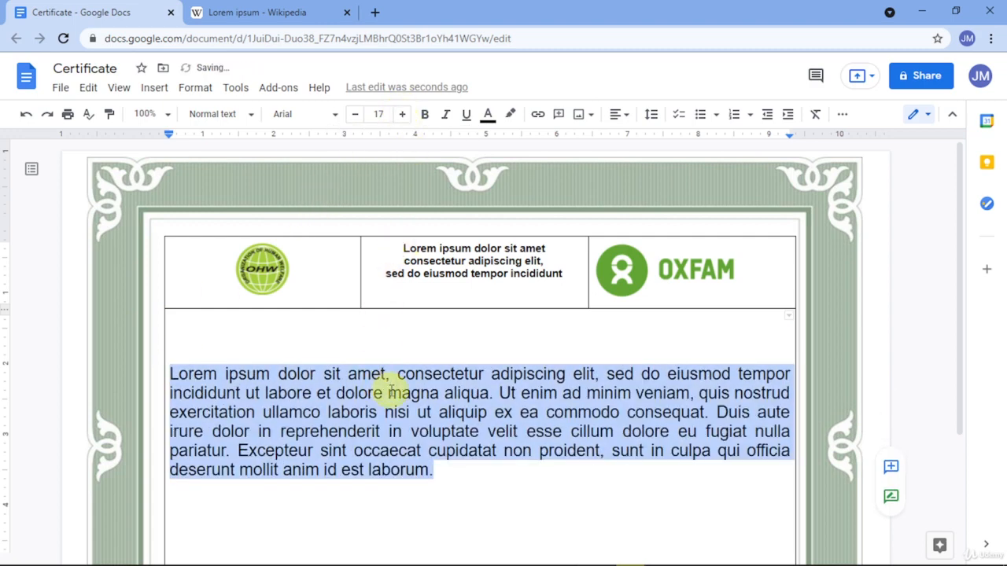
Step: Narrow the table slightly from both outer edges and reduce the height of the merged paragraph row
left_click_drag(164, 421, 178, 417)
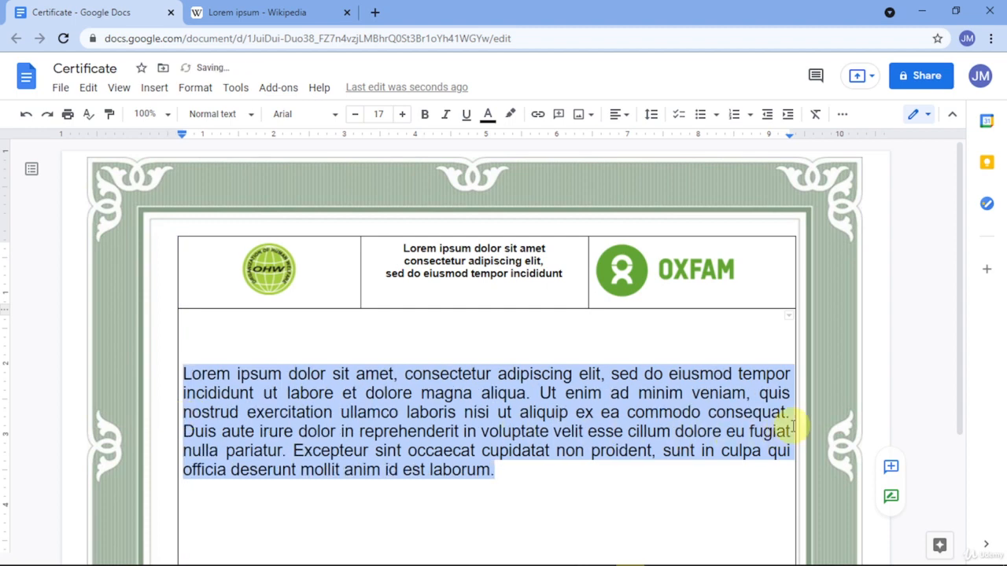
left_click_drag(791, 429, 766, 422)
scroll(719, 429, "down", 2)
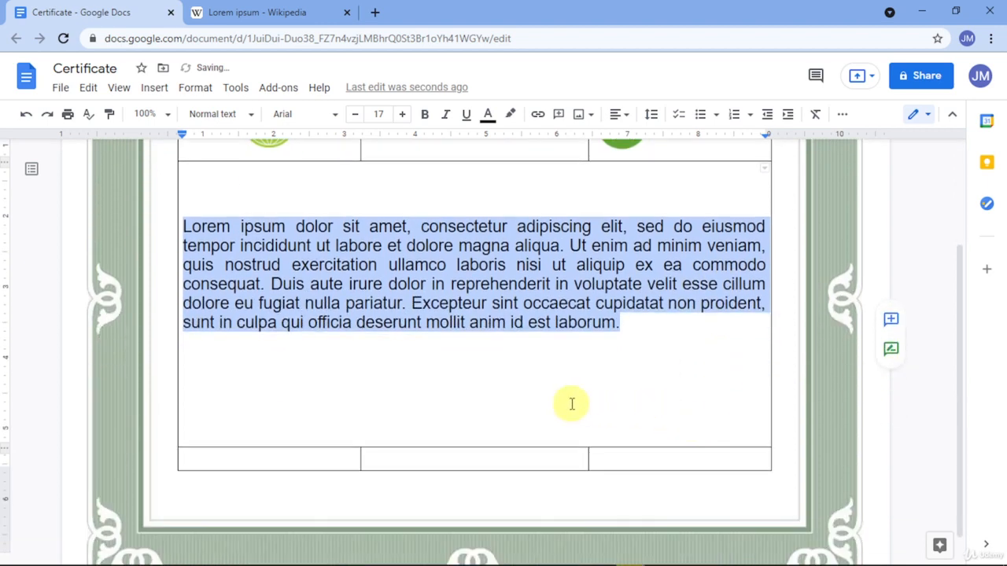
left_click_drag(533, 447, 532, 419)
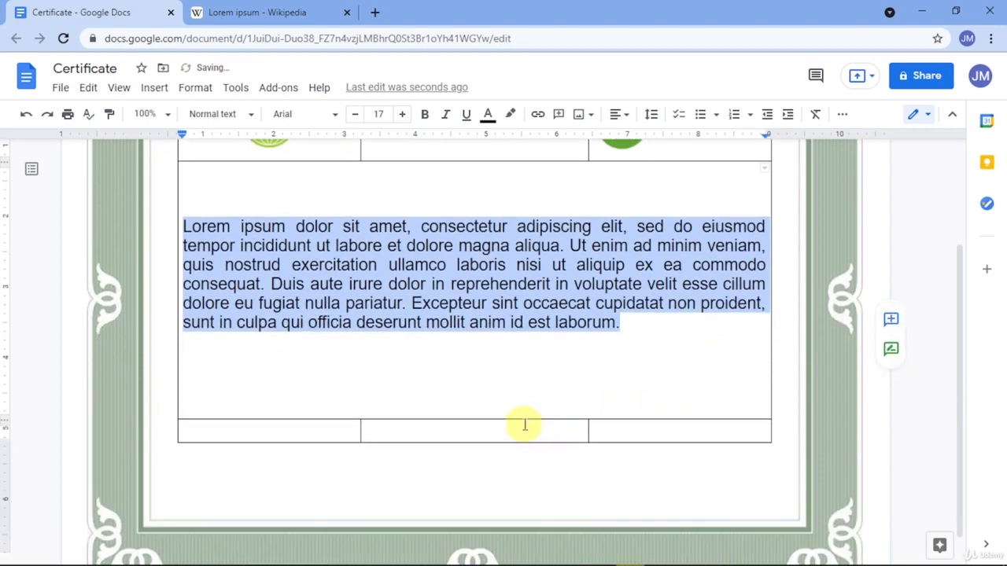
Step: Copy "Lorem ipsum dolo" from the start of the paragraph and paste it into the first cell of the bottom row
left_click(319, 436)
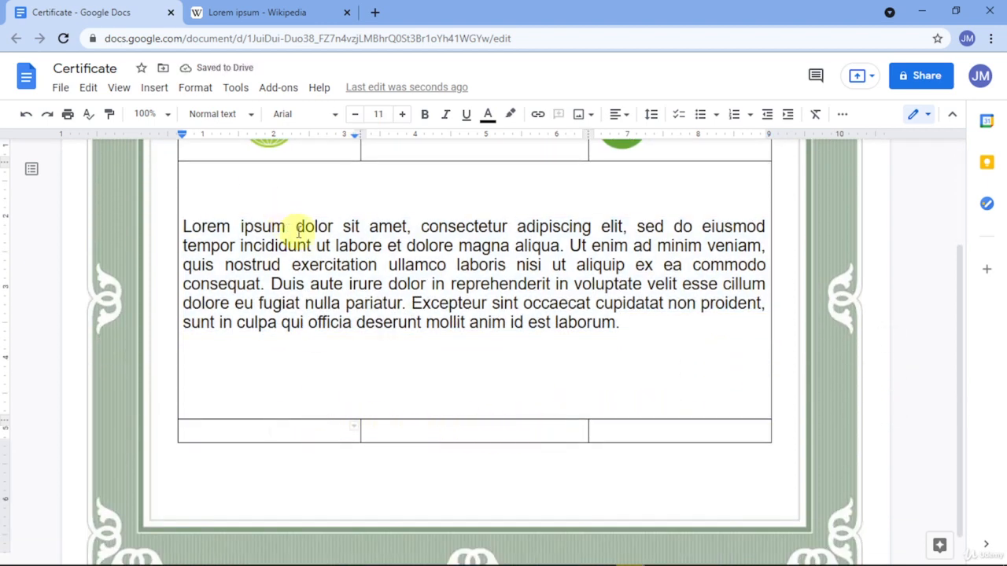
left_click_drag(334, 227, 197, 225)
key("ctrl+c")
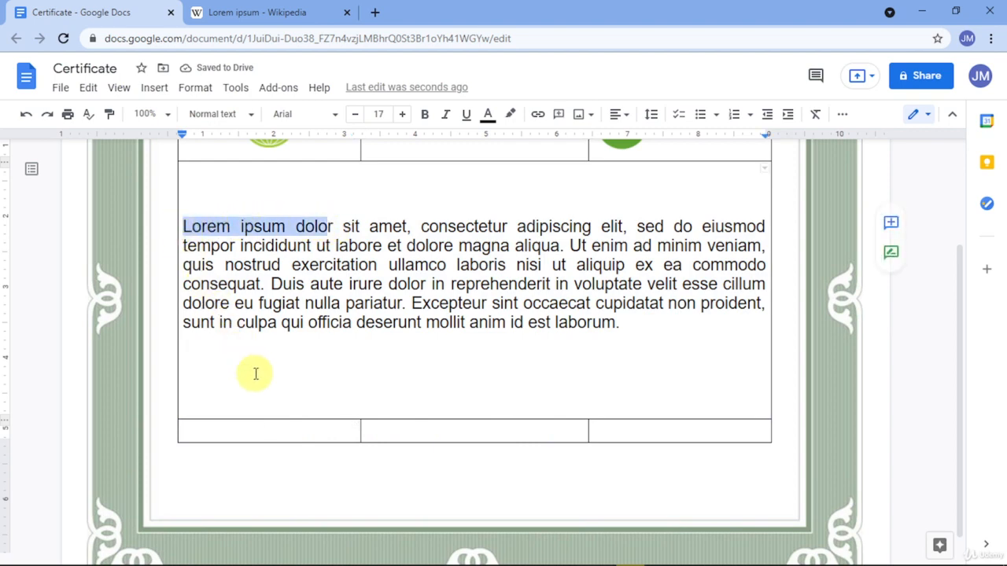
left_click(265, 431)
key("ctrl+v")
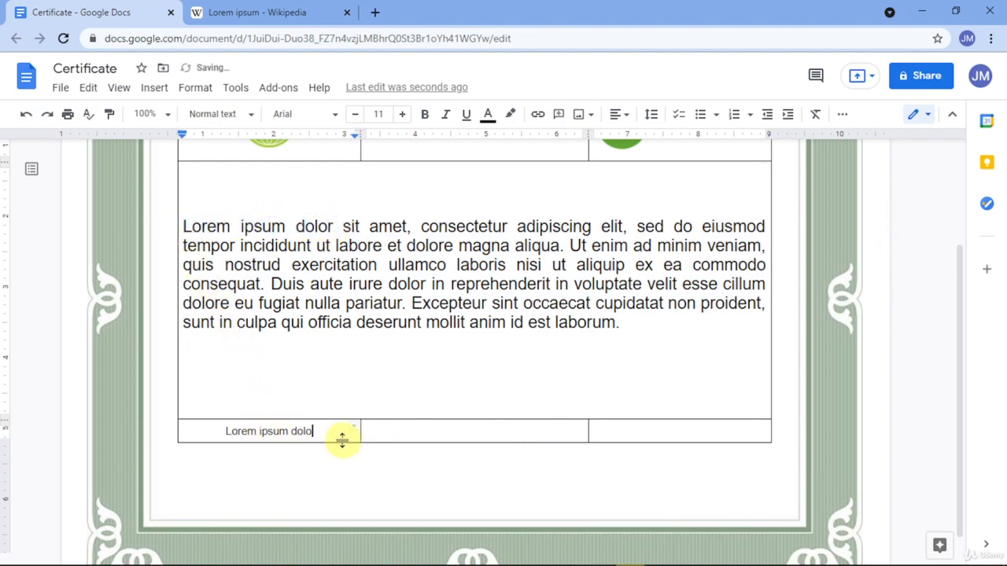
Step: Copy "lor in reprehend" from the paragraph and paste it into the last cell of the bottom row
left_click(566, 305)
left_click(429, 285, "shift")
left_click(430, 284)
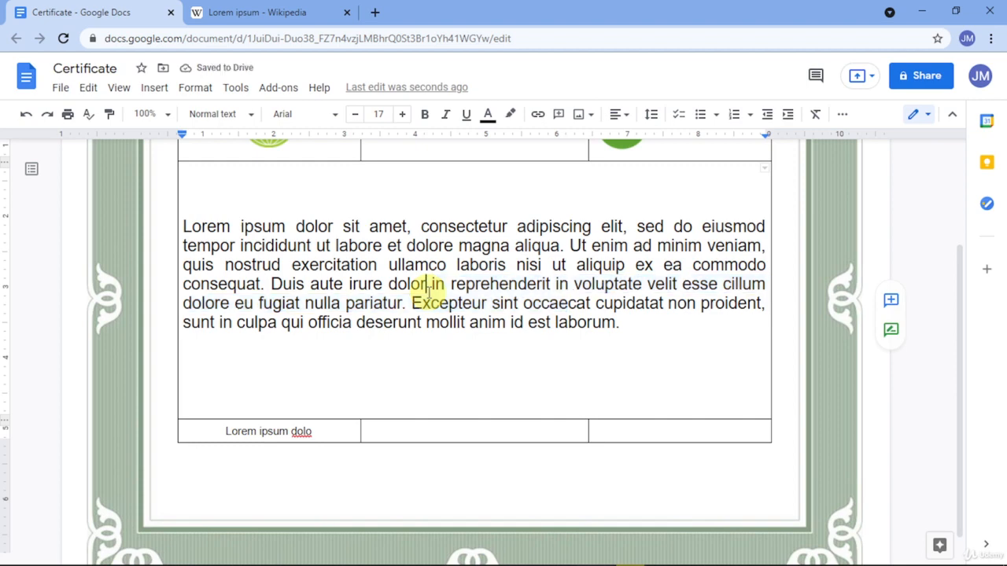
left_click_drag(408, 284, 532, 291)
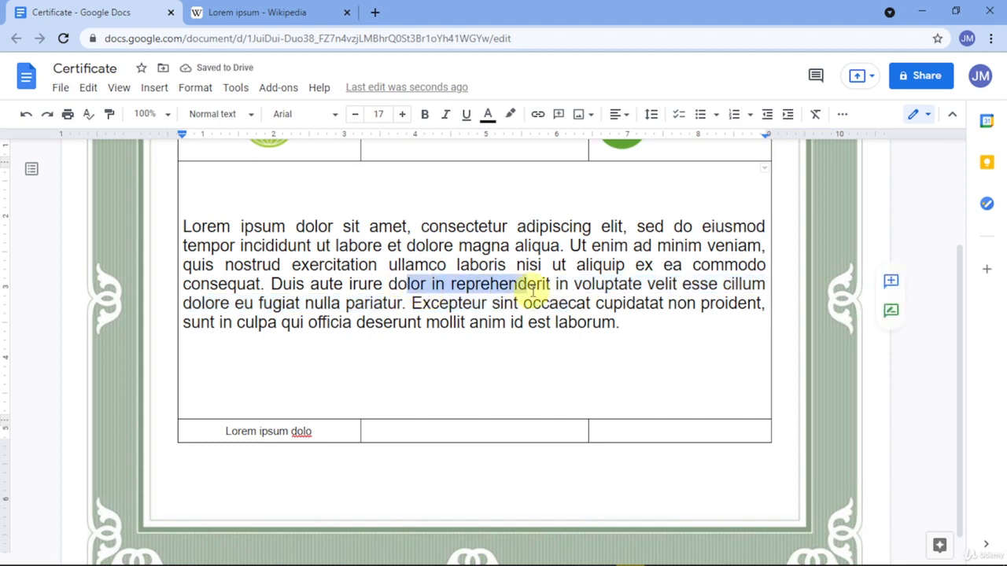
left_click(636, 426)
type("lor in reprehend")
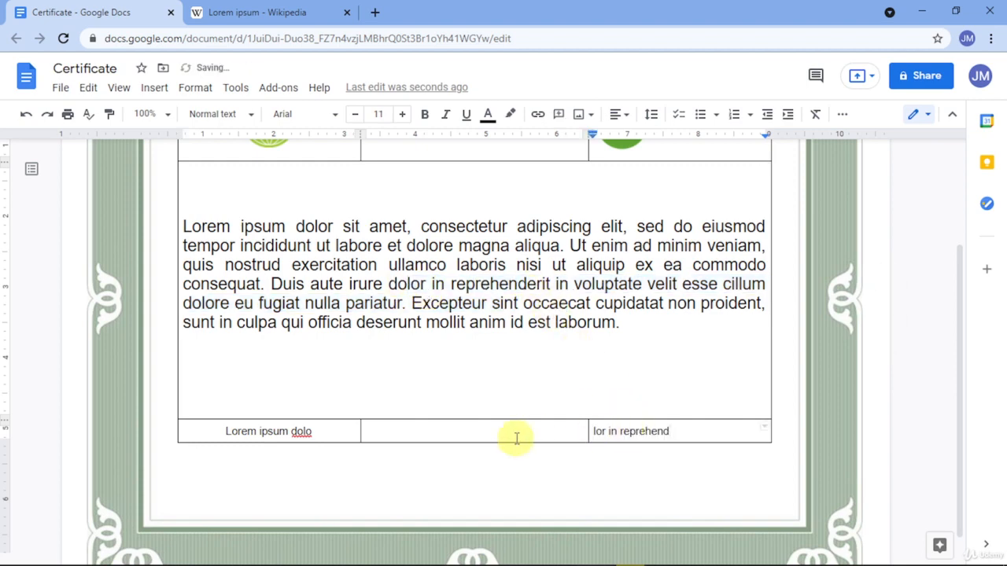
Step: Reduce the height of the header row with the logos slightly
scroll(504, 418, "up", 2)
scroll(501, 410, "down", 2)
scroll(491, 412, "up", 1)
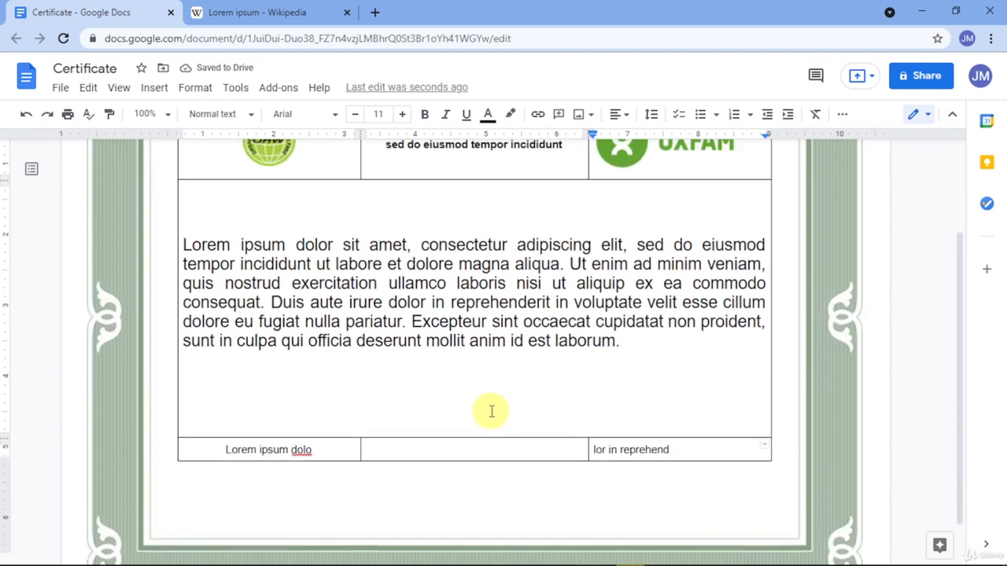
scroll(451, 221, "up", 1)
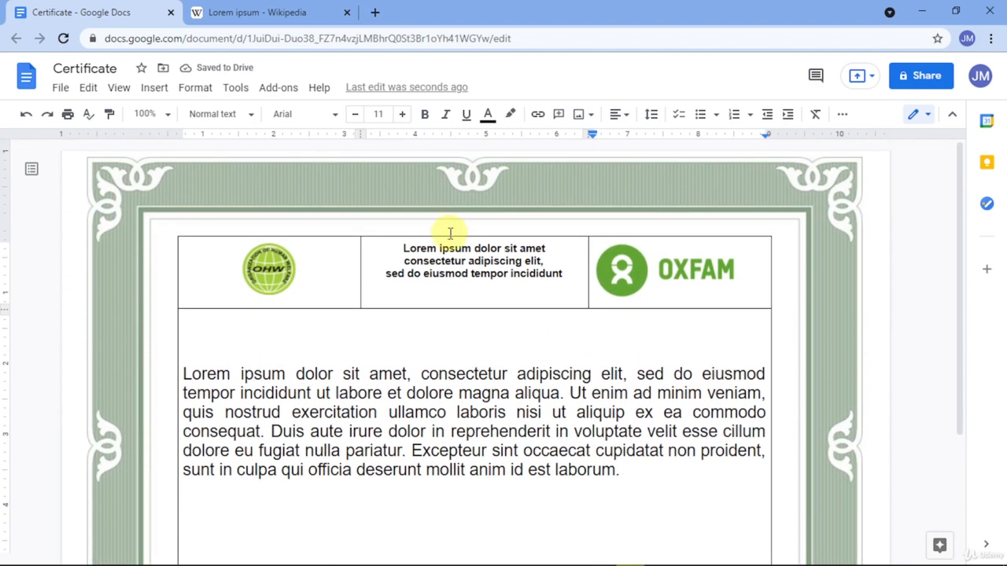
left_click_drag(444, 258, 446, 258)
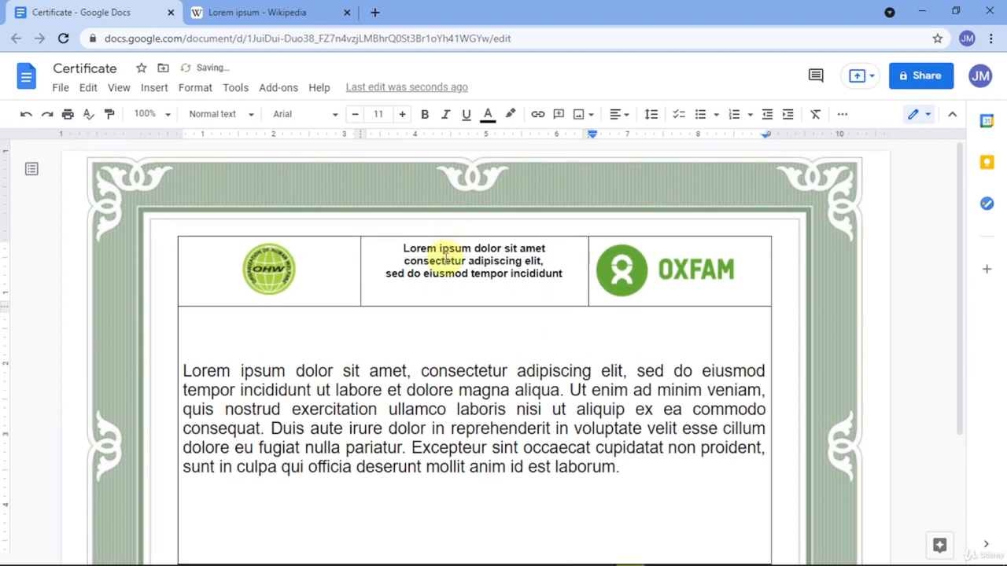
Step: Make the merged paragraph row and the bottom row taller so the table fills more of the space inside the border
scroll(438, 320, "down", 3)
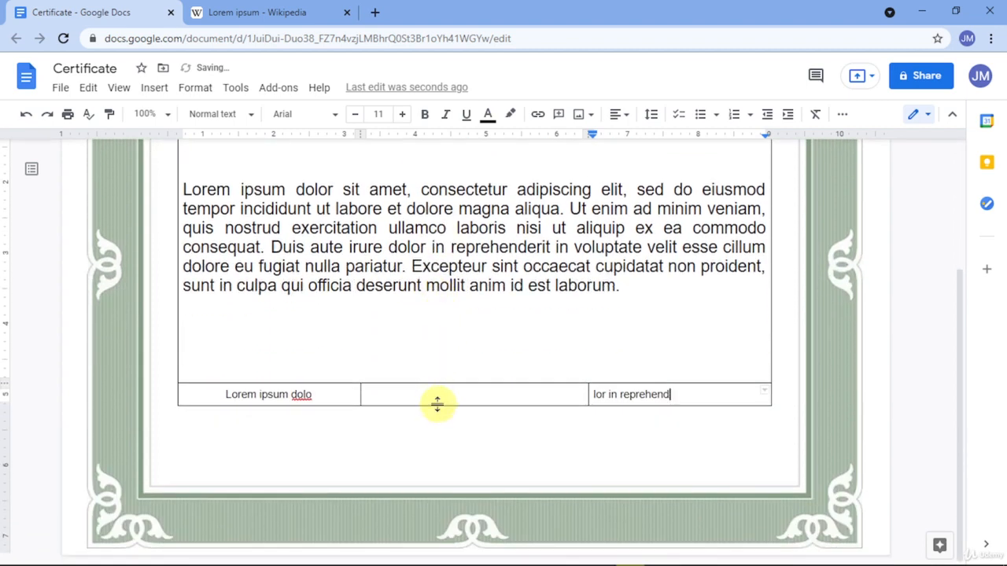
left_click_drag(437, 419, 436, 431)
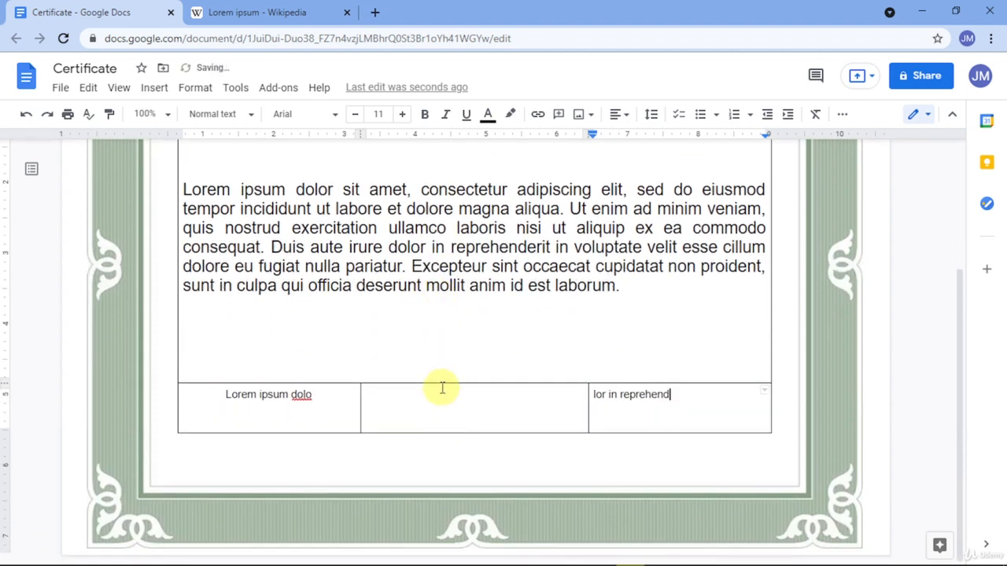
left_click_drag(439, 383, 438, 408)
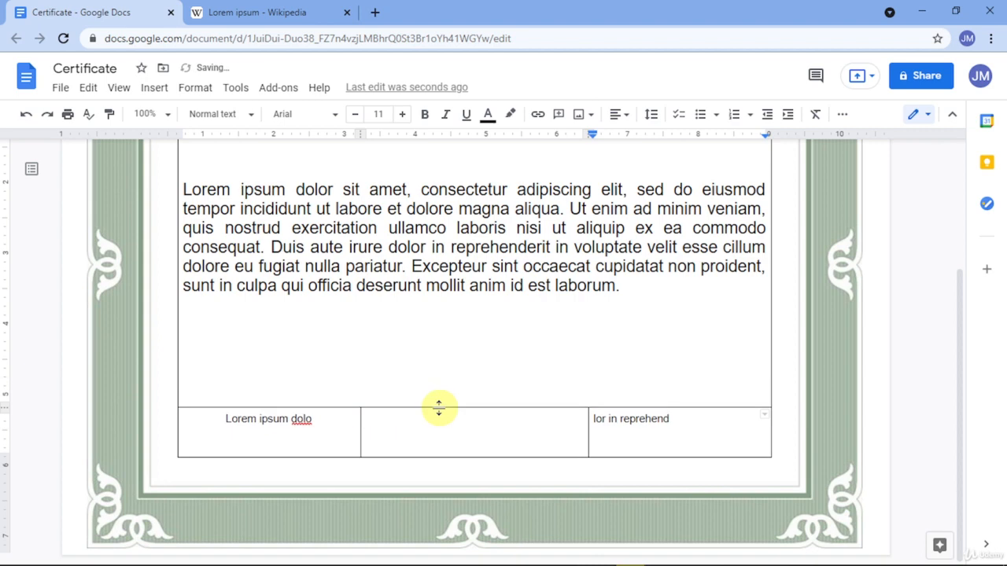
left_click_drag(438, 454, 438, 439)
Step: Set the table's border color to white in the table properties
right_click(427, 330)
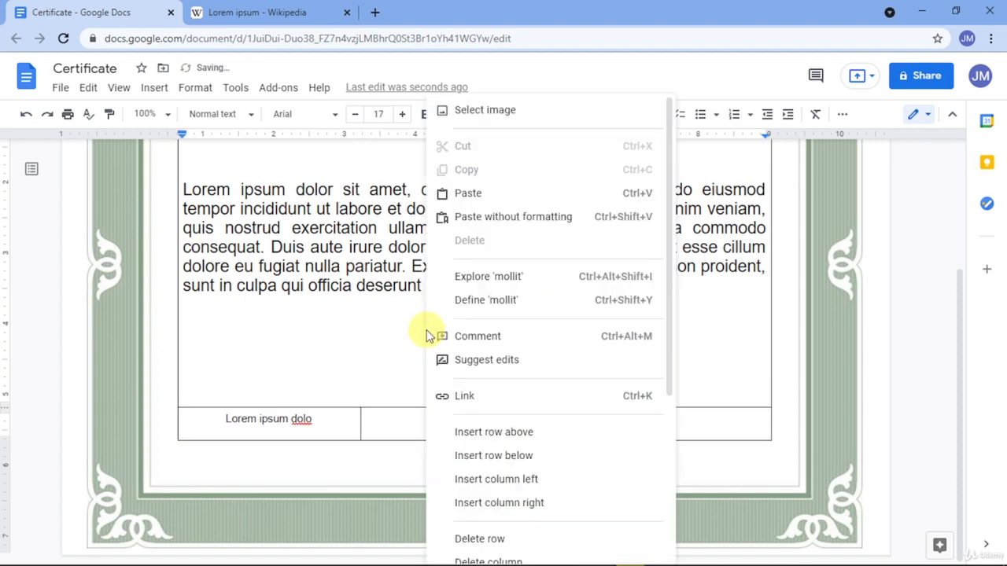
scroll(456, 427, "down", 3)
left_click(490, 464)
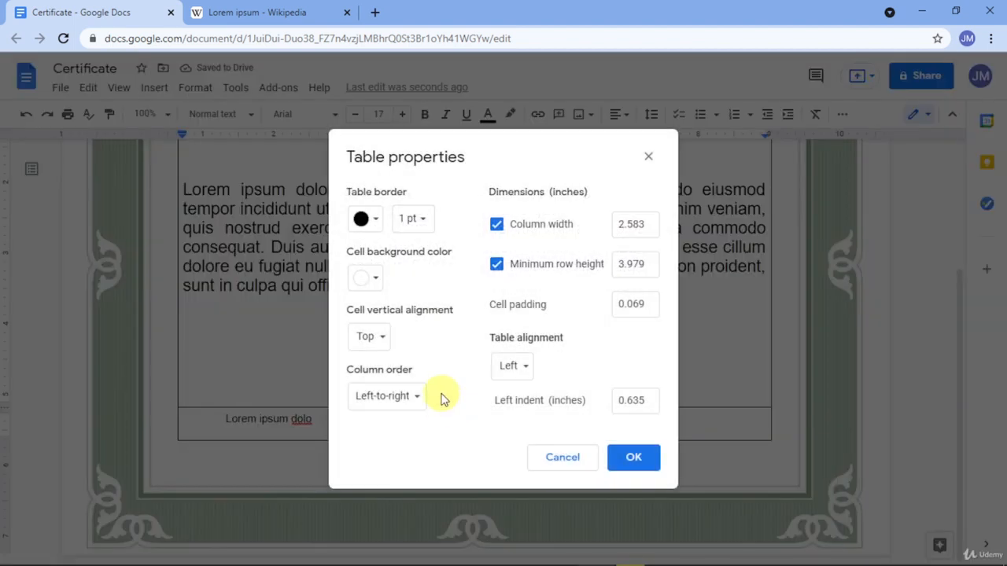
left_click(374, 224)
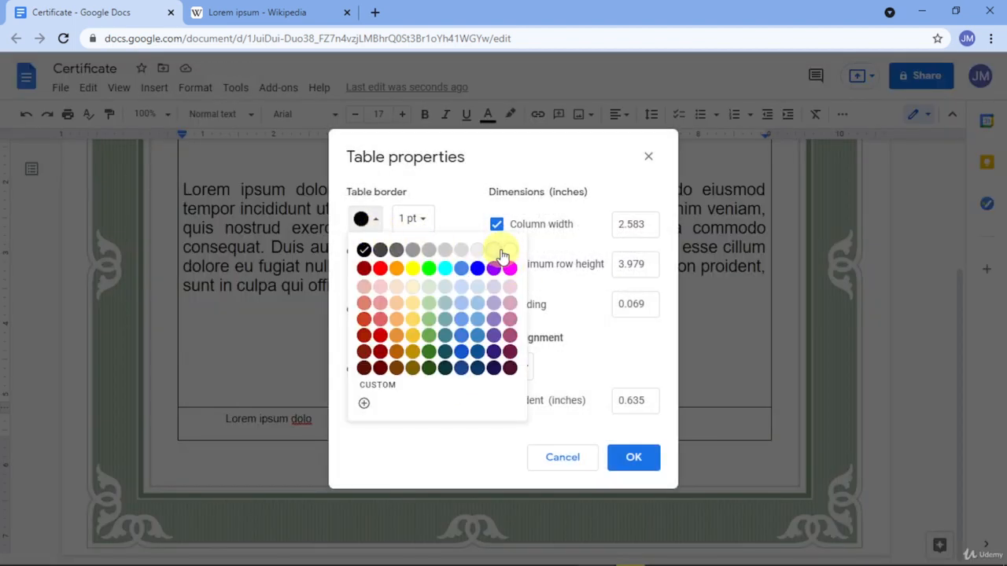
left_click(507, 251)
left_click(630, 456)
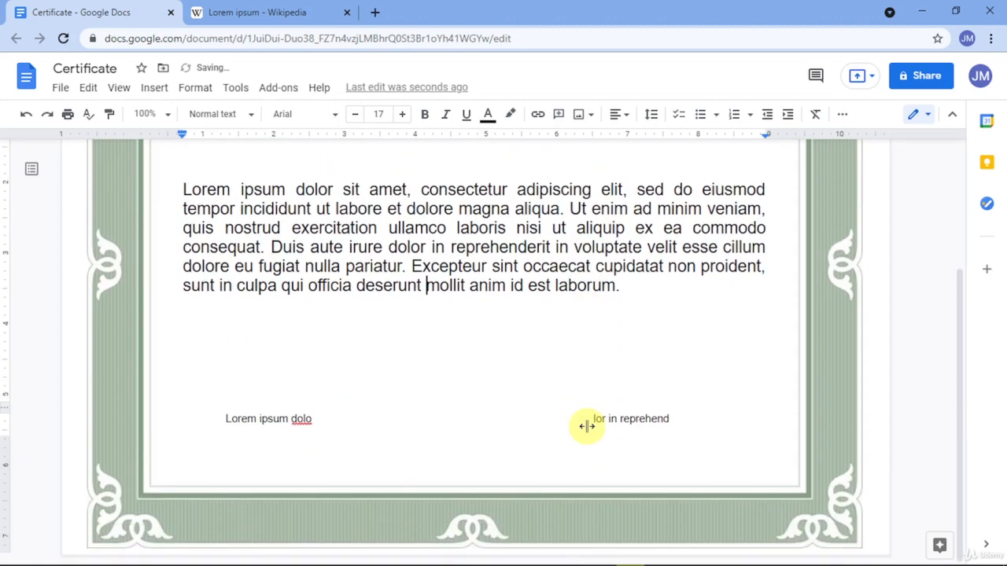
Step: Color the border segment above the "lor in reprehend" cell medium gray
left_click(639, 440)
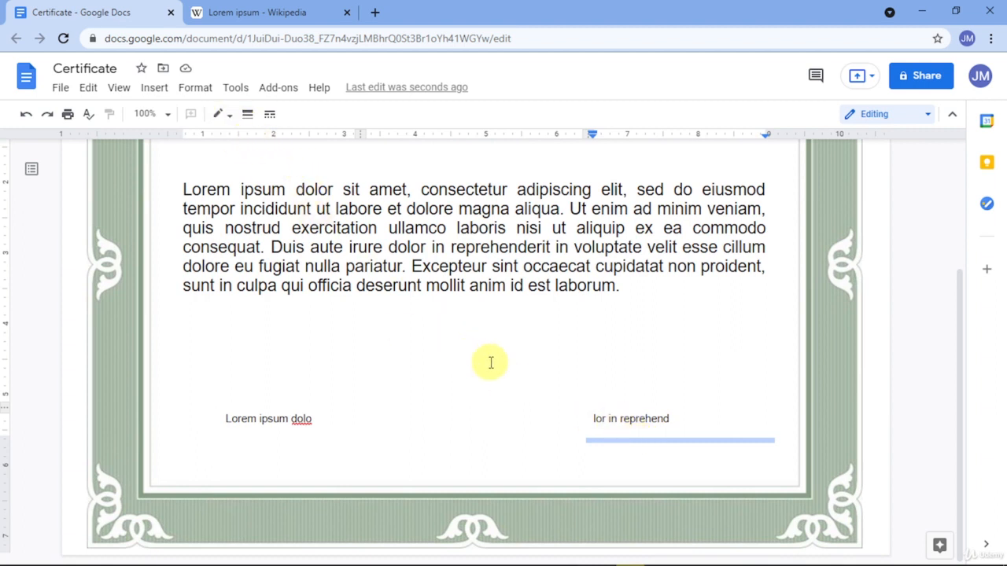
left_click(611, 407)
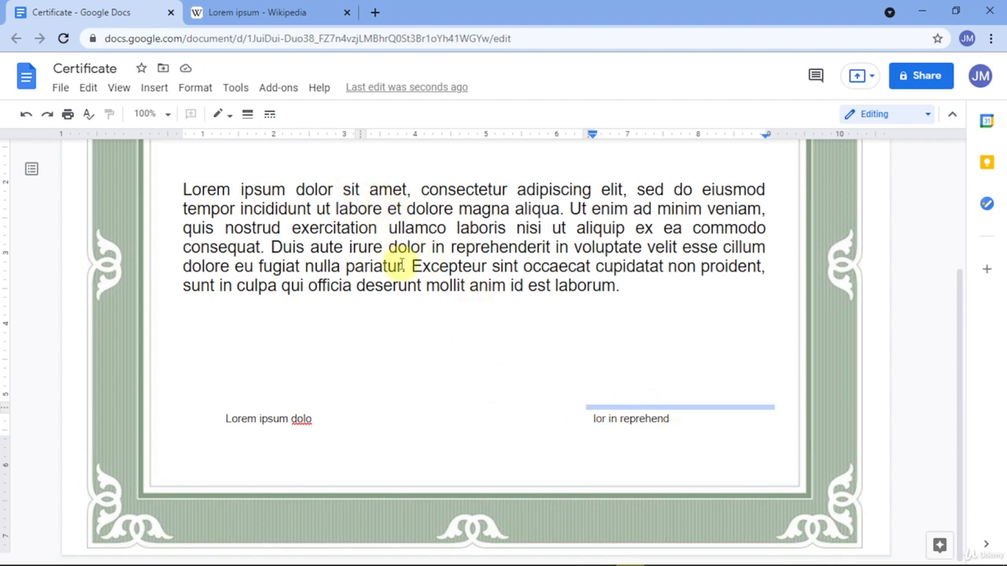
left_click(229, 116)
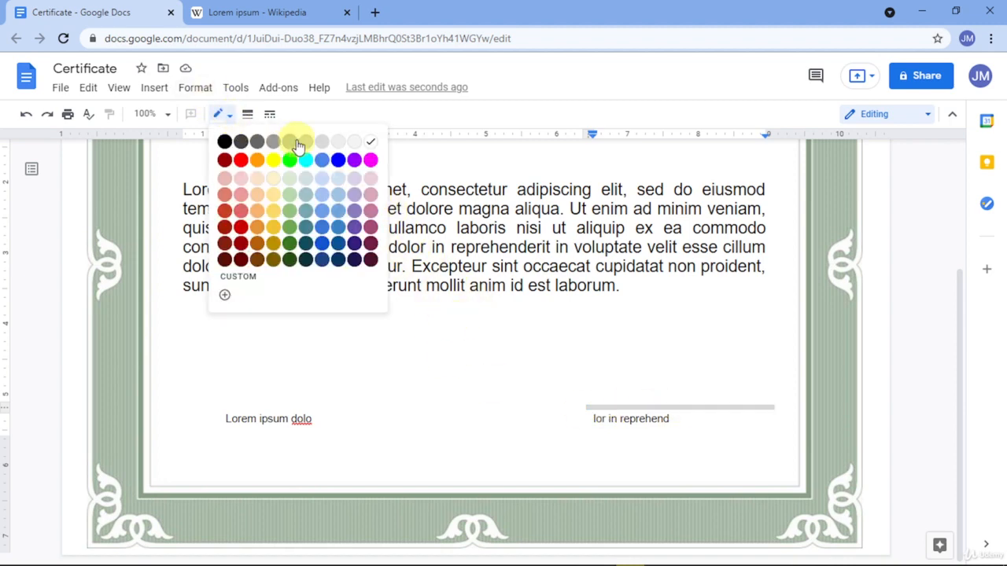
left_click(275, 143)
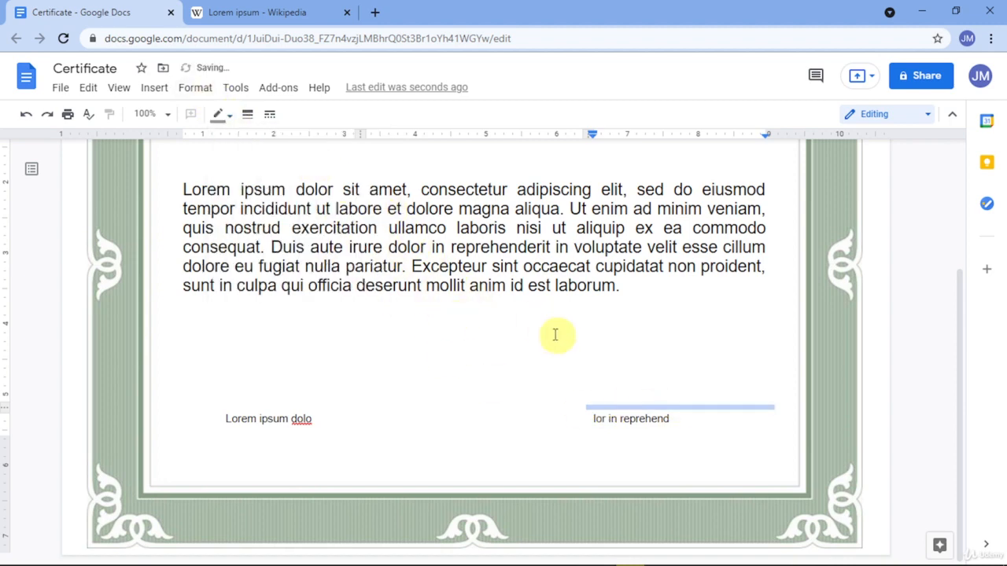
Step: Center the "lor in reprehend" text in its cell and check that "Lorem ipsum dolo" has the same alignment
left_click(627, 418)
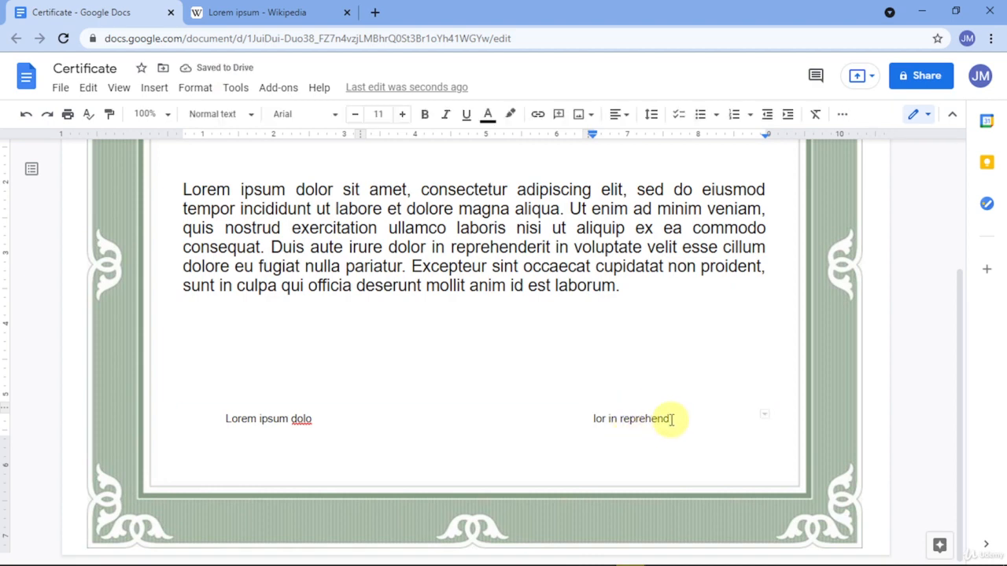
left_click(614, 114)
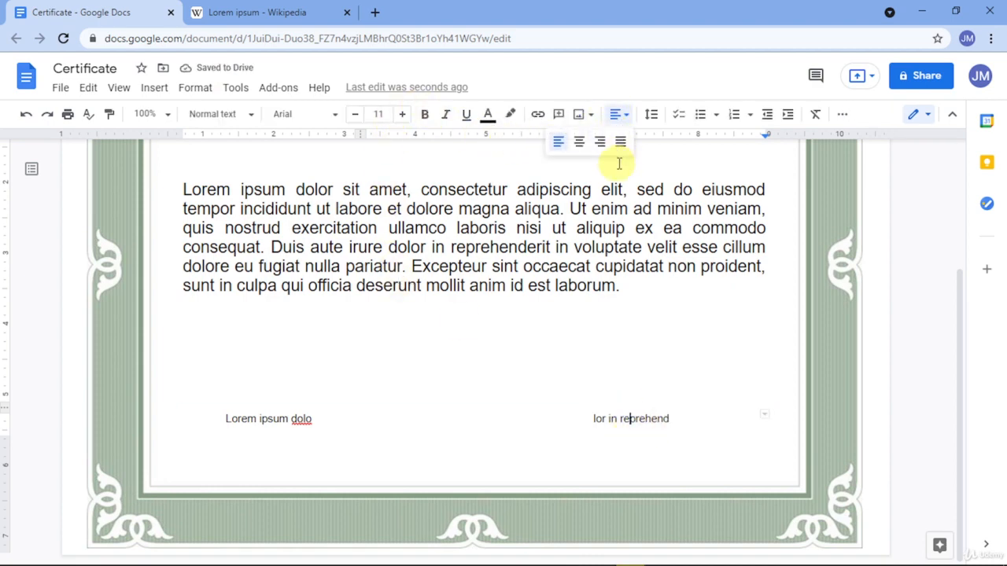
left_click(578, 150)
left_click(233, 418)
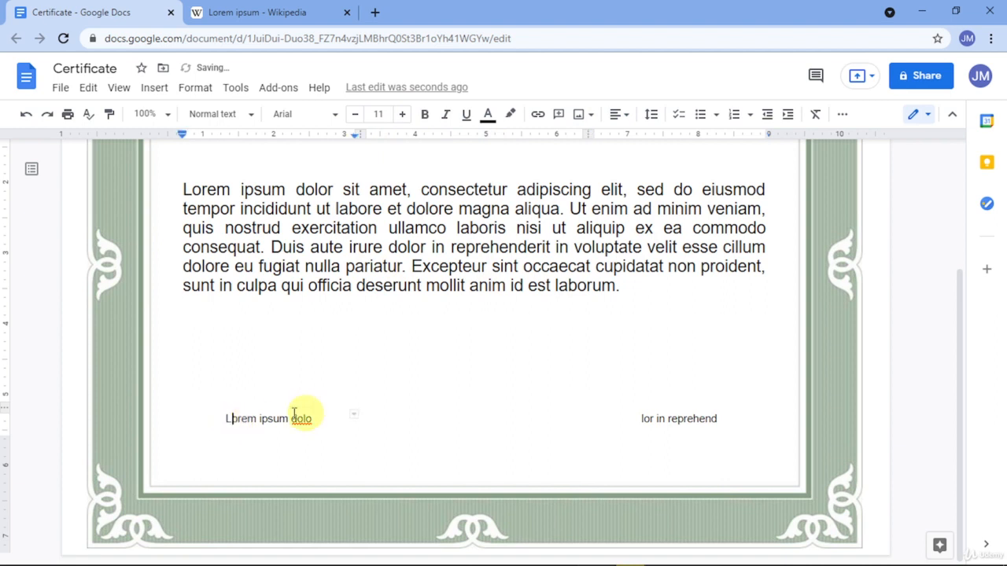
left_click(614, 116)
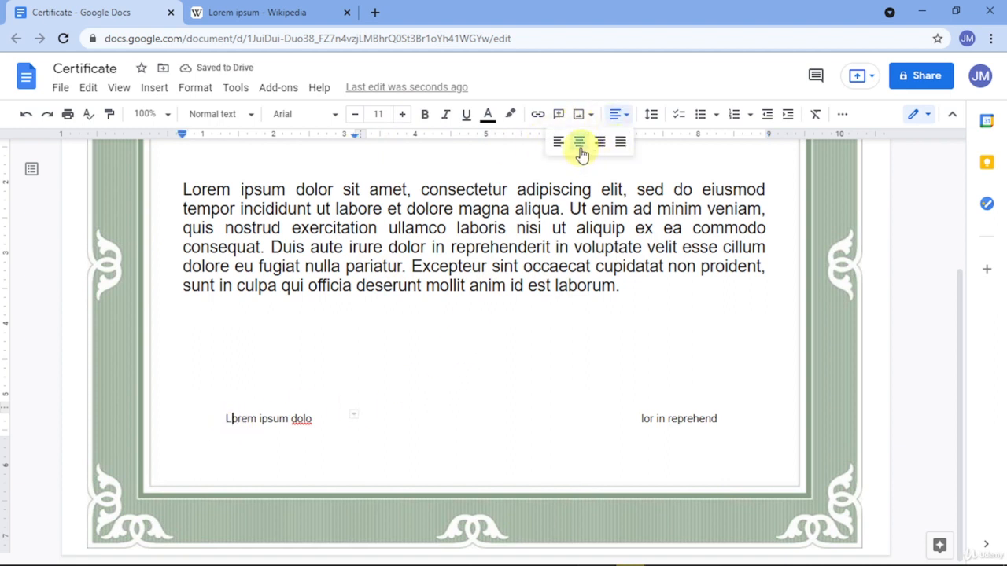
Step: Color the border segment above the "Lorem ipsum dolo" cell gray
left_click(272, 407)
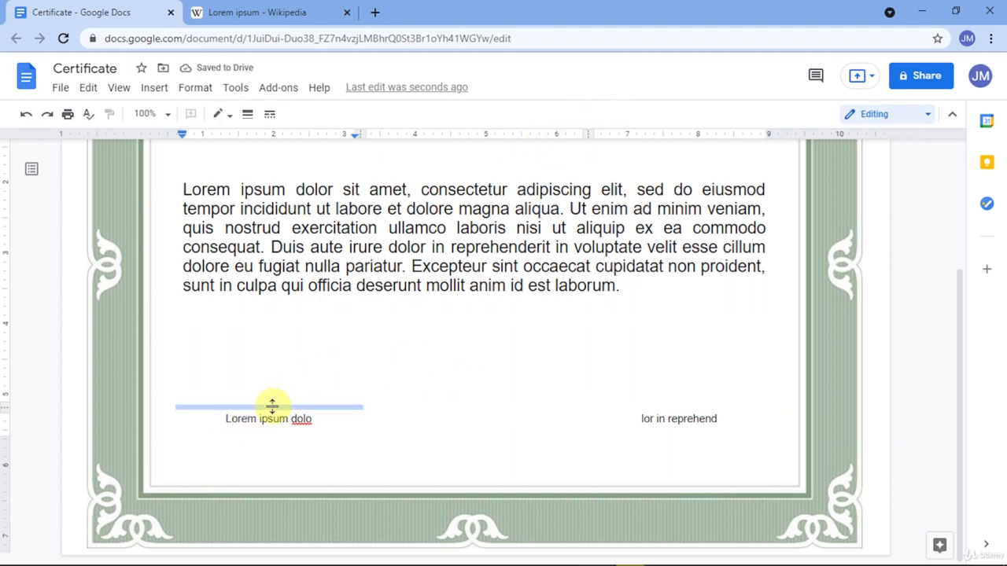
left_click(223, 114)
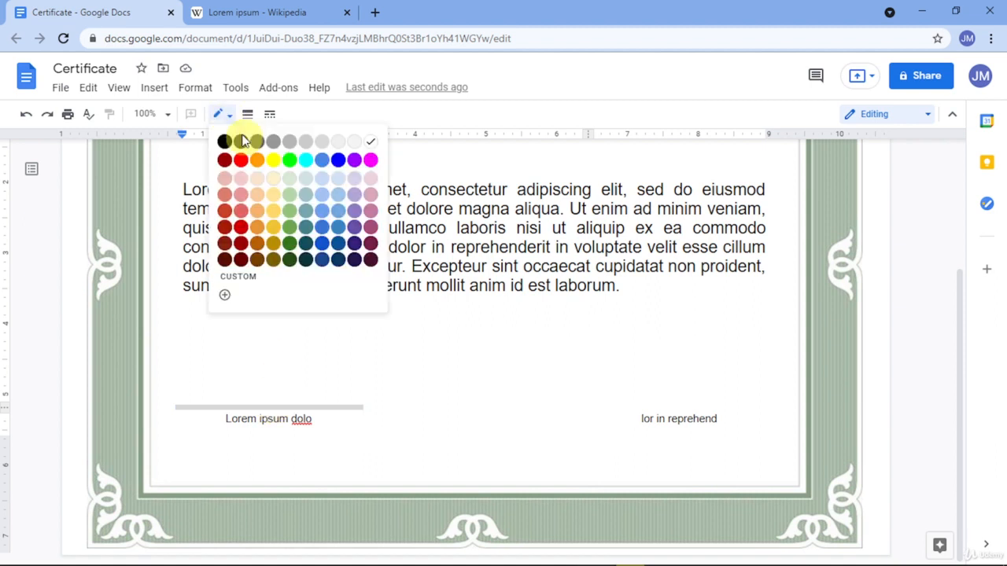
left_click(289, 145)
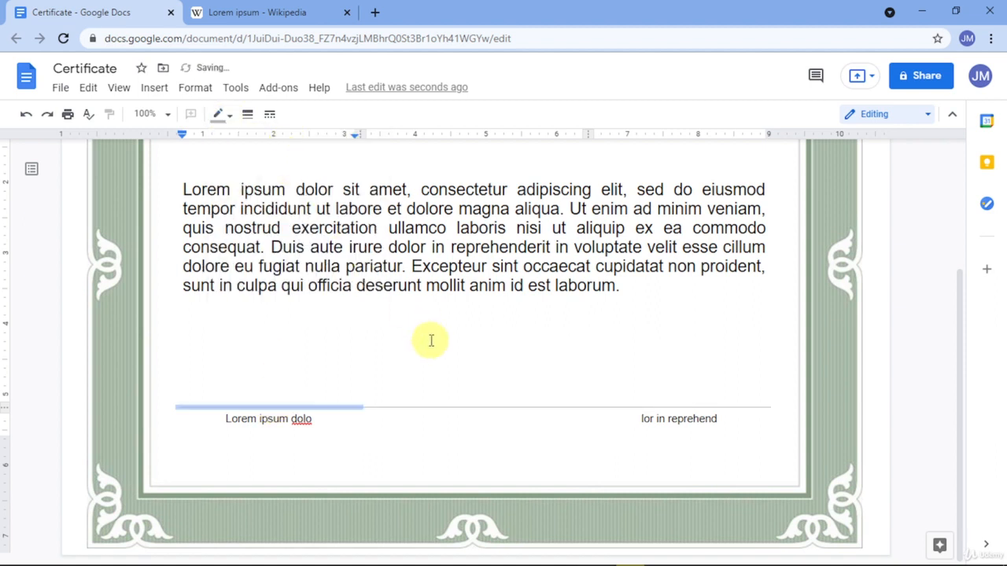
Step: Try to hide the line above the empty middle cell of the bottom row by coloring that border segment white
left_click(403, 421)
left_click(409, 406)
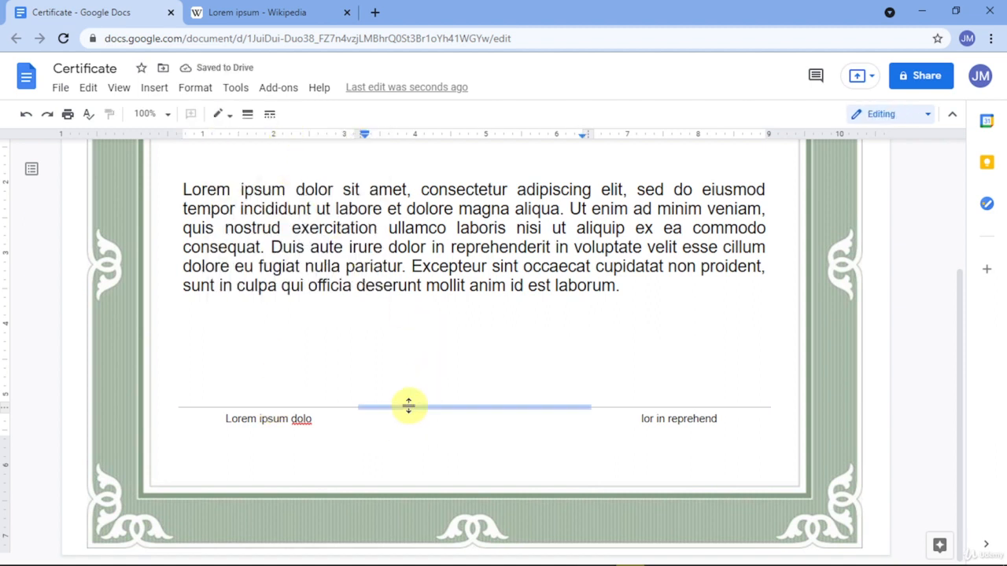
left_click(218, 115)
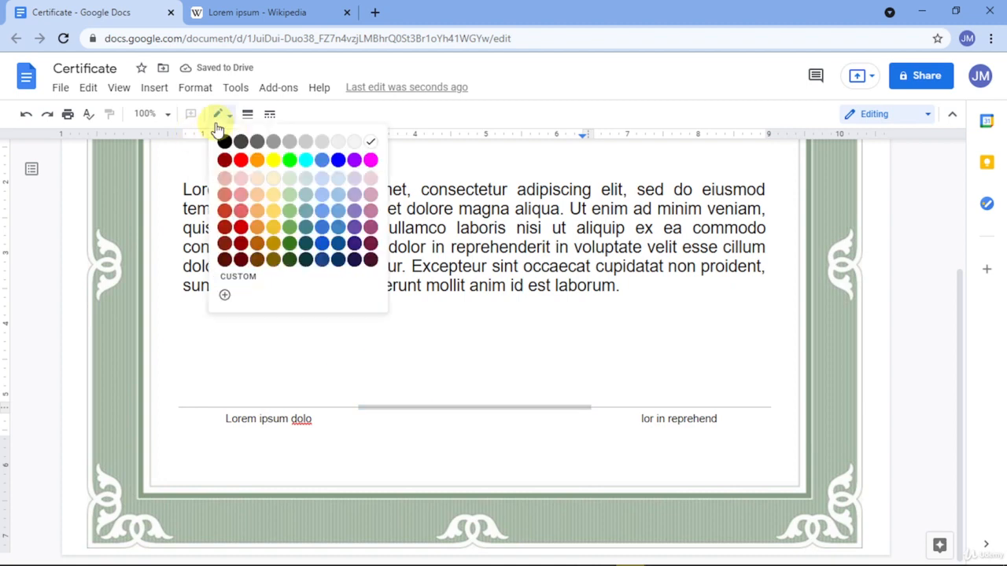
left_click(363, 145)
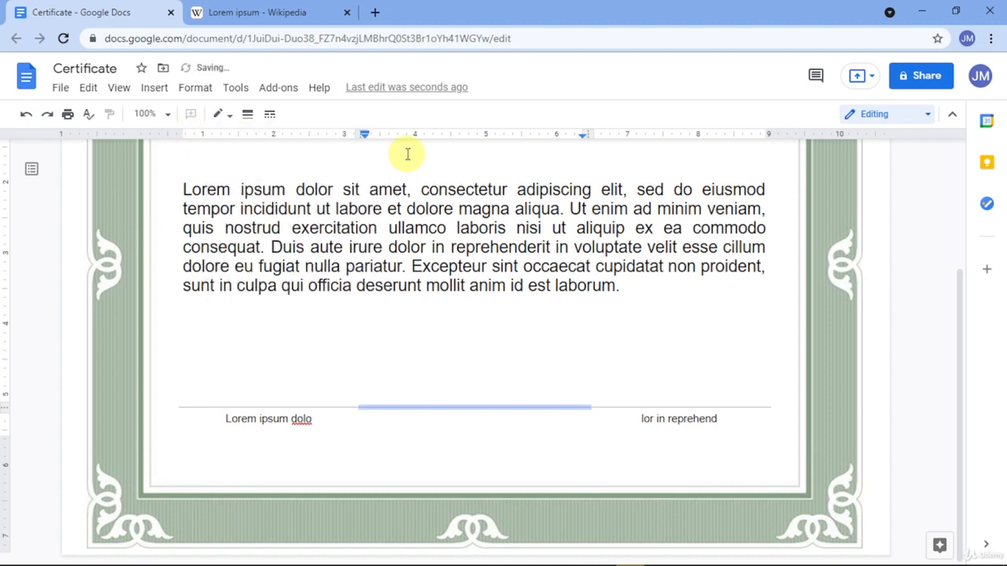
Step: Change the border segment above the "lor in reprehend" cell to one shade lighter gray
left_click(681, 419)
left_click(676, 407)
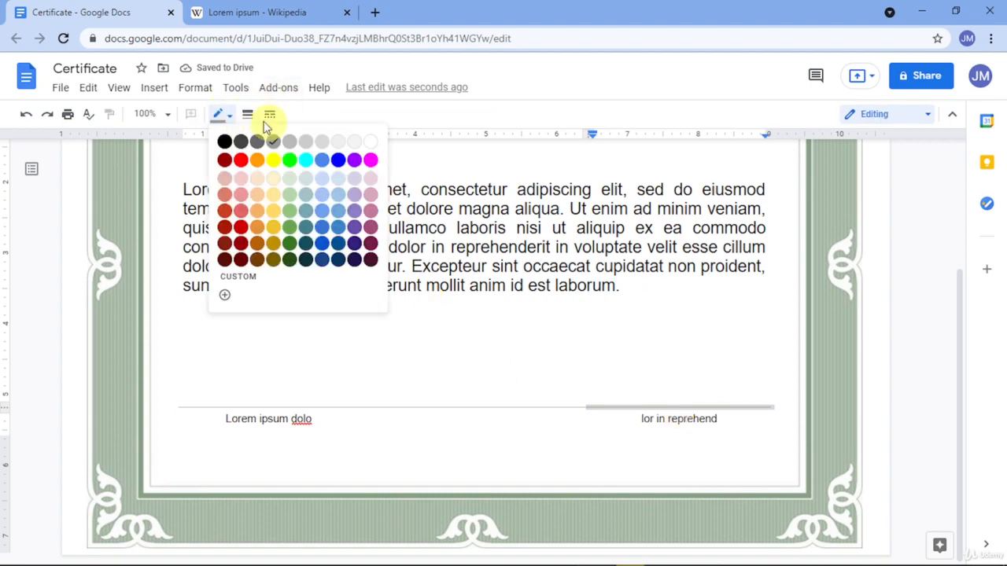
left_click(220, 116)
left_click(291, 147)
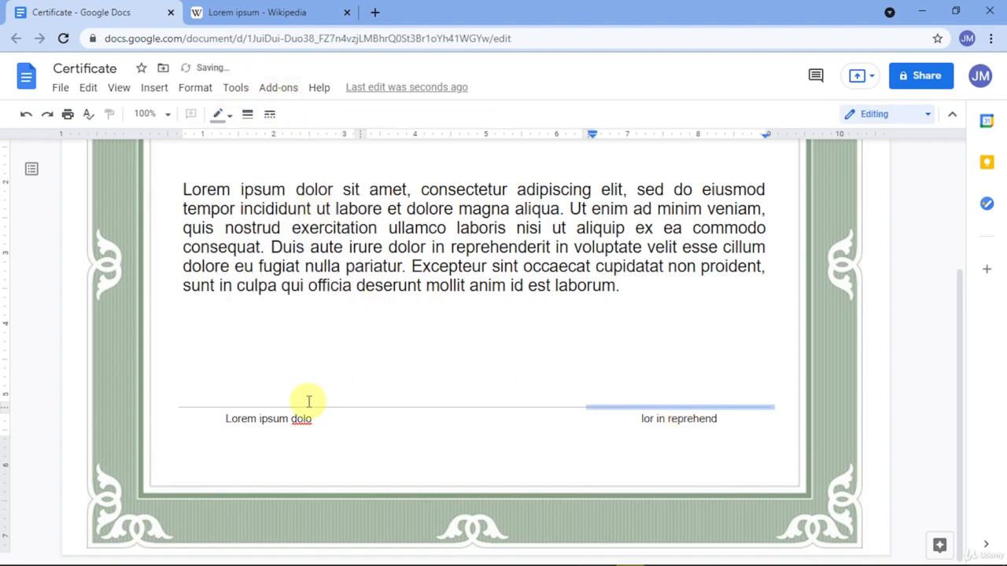
Step: Set the border segment above the "Lorem ipsum dolo" cell back to white
left_click(386, 406)
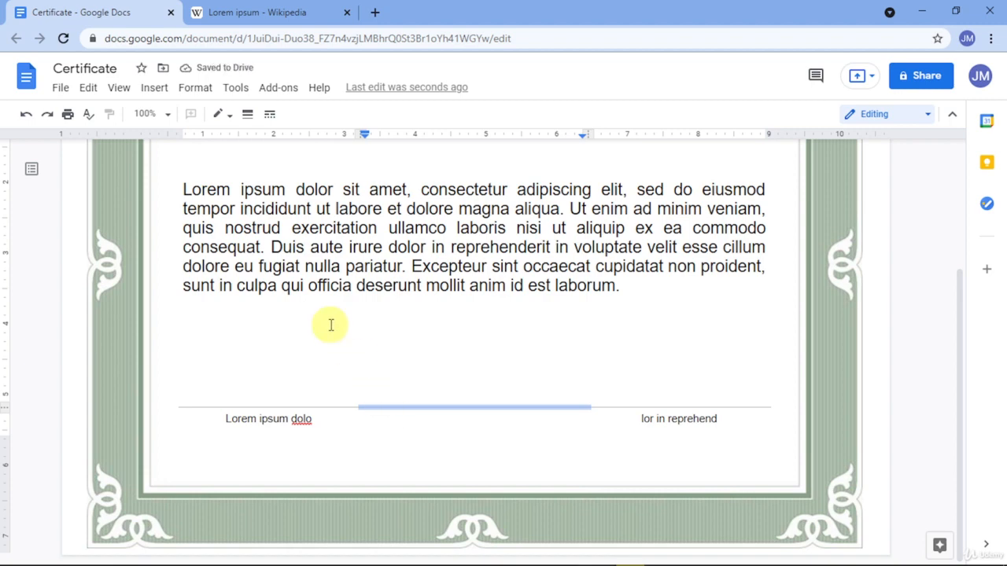
left_click(295, 407)
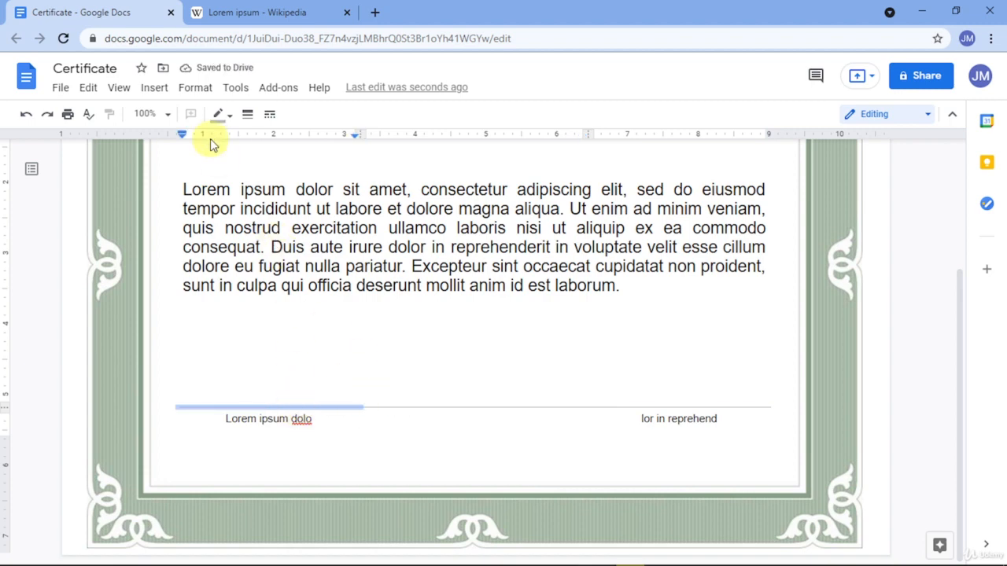
left_click(219, 115)
left_click(367, 145)
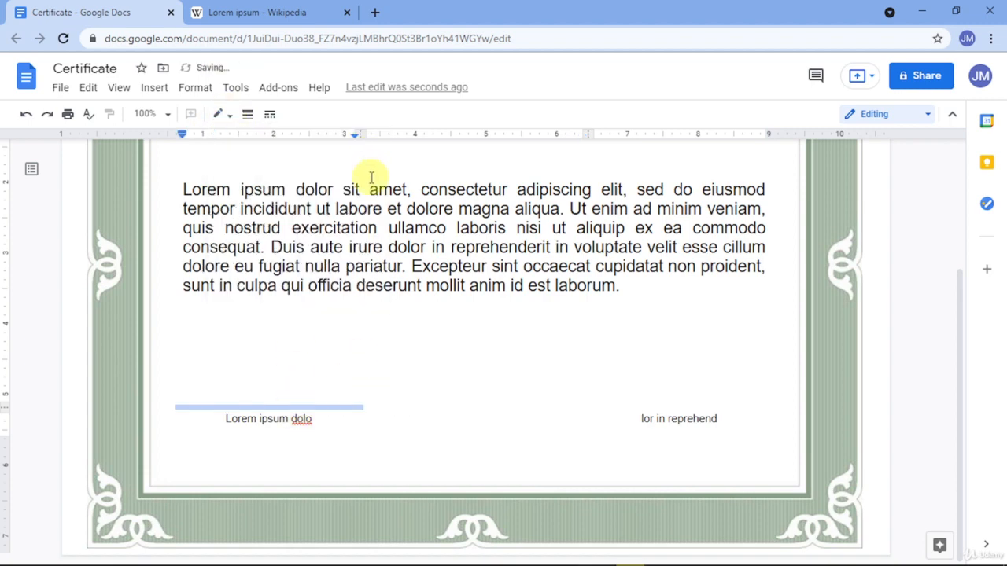
Step: Try to reapply the same gray to the border above the last bottom cell, and deselect the table borders
left_click(640, 407)
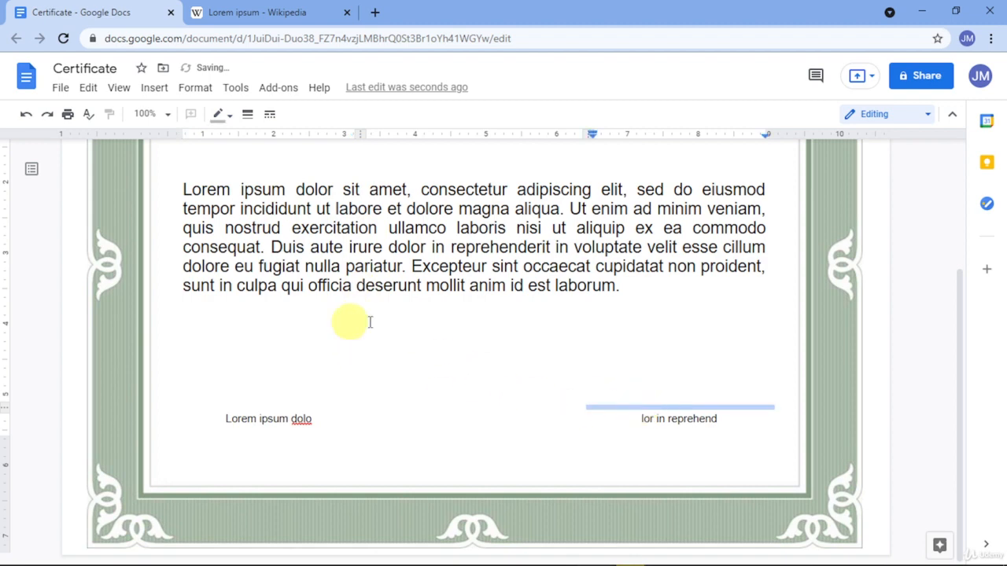
left_click(229, 115)
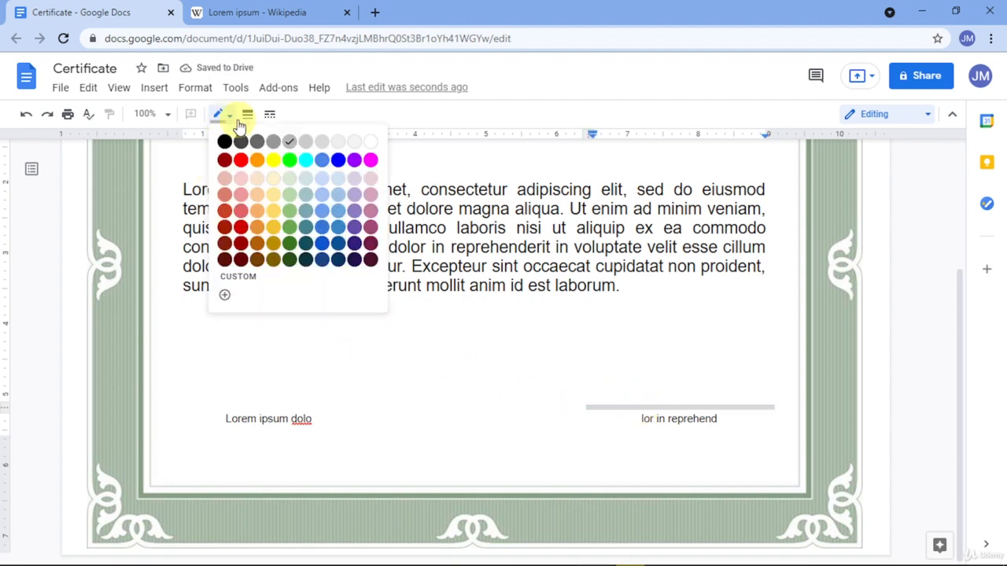
left_click(292, 147)
left_click(434, 407)
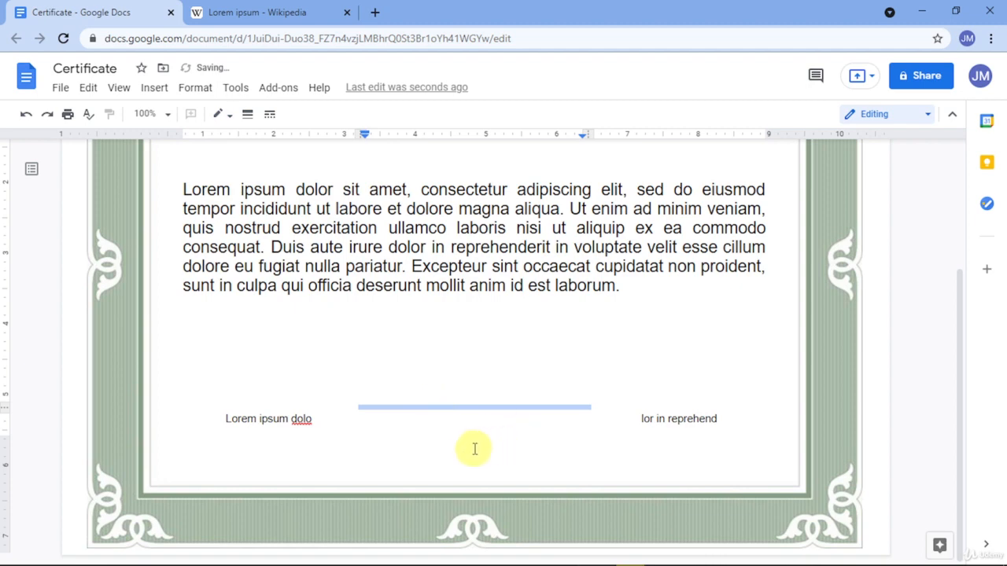
left_click(378, 459)
Step: Review the whole certificate from the header logos down to the bottom row texts
scroll(344, 425, "up", 3)
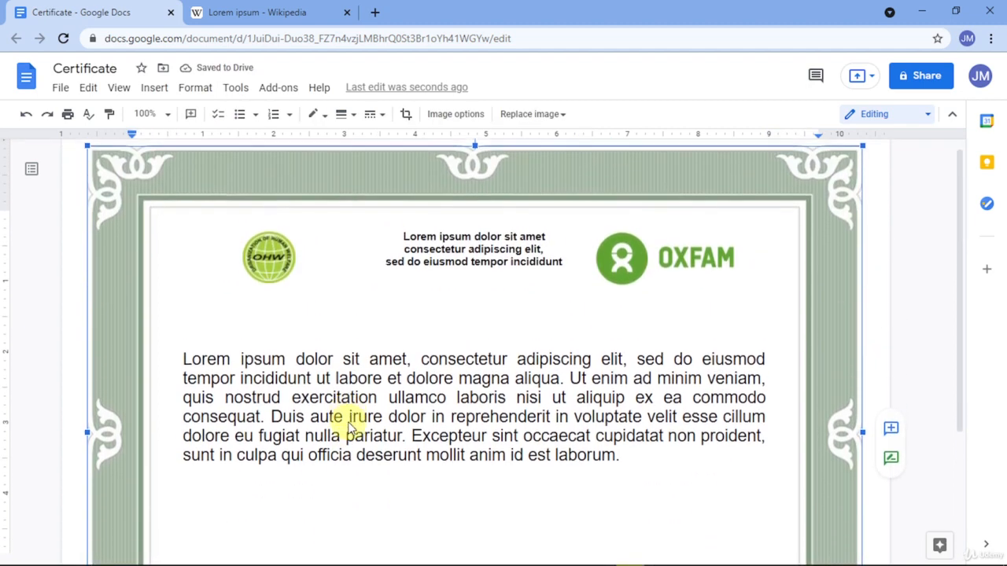
scroll(349, 416, "down", 2)
scroll(299, 405, "up", 2)
scroll(299, 409, "down", 1)
scroll(299, 411, "up", 3)
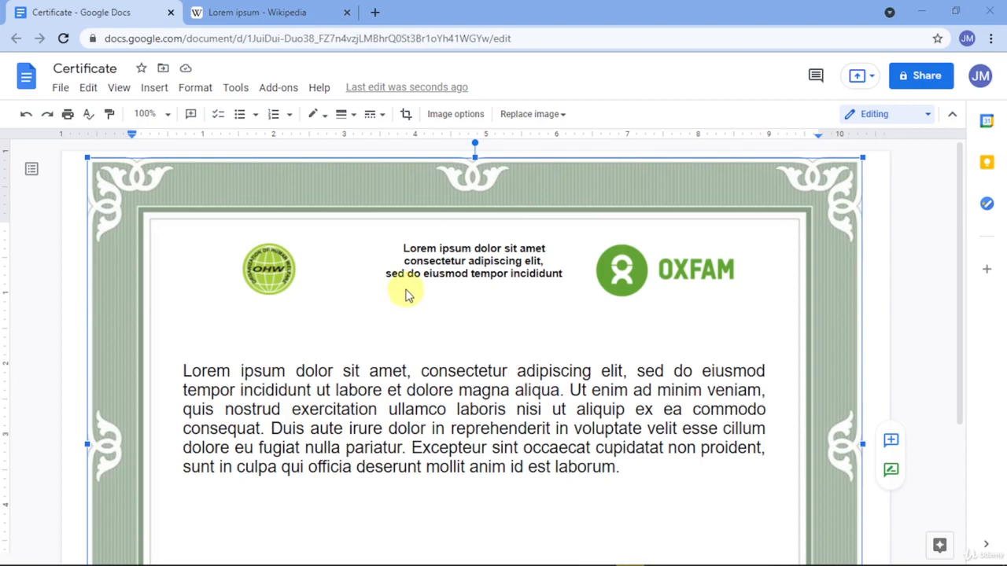
key("alt+Tab")
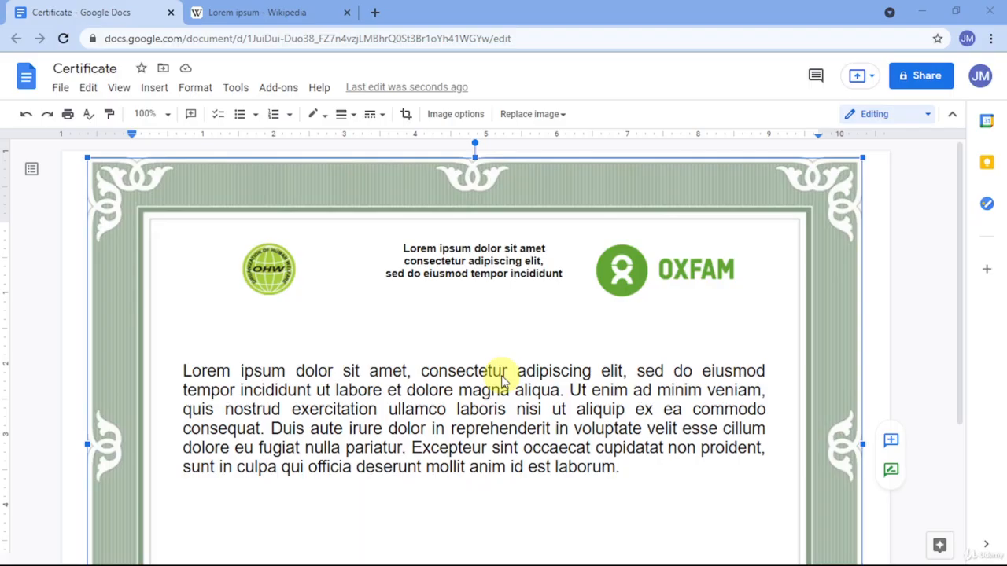
scroll(503, 379, "down", 5)
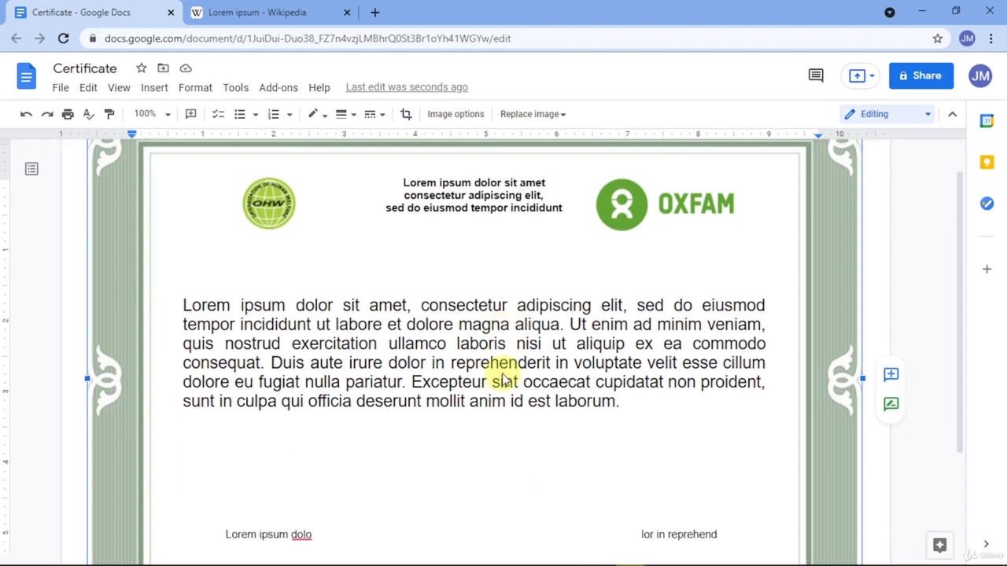
scroll(504, 379, "up", 5)
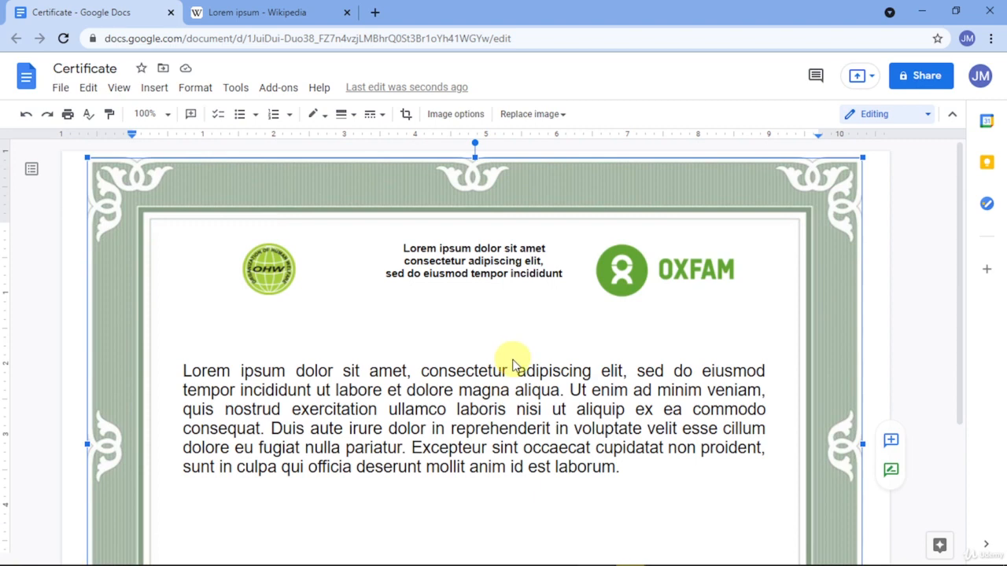
Step: Close the Lorem ipsum Wikipedia browser tab, leaving the certificate document open
left_click(347, 12)
mouse_move(708, 562)
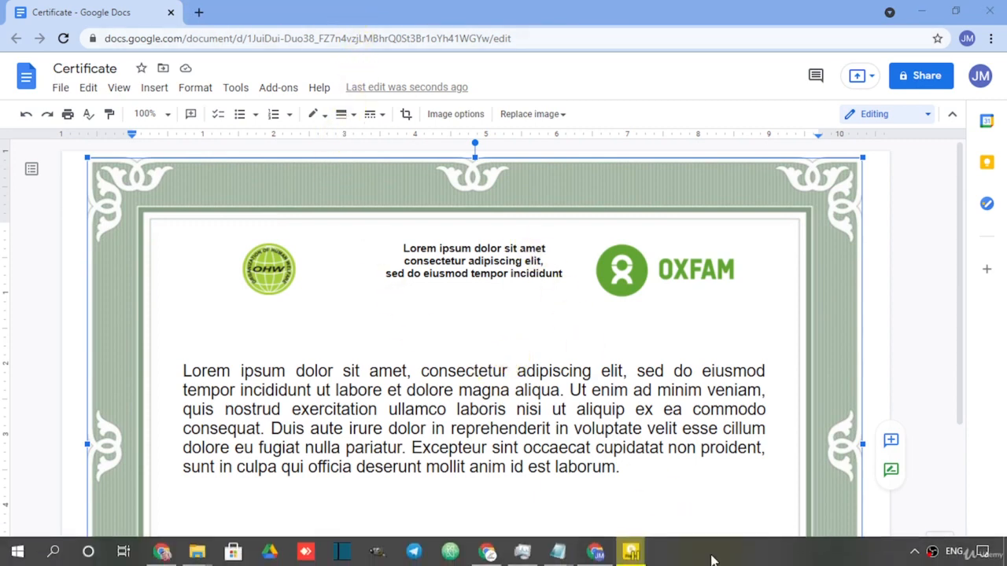